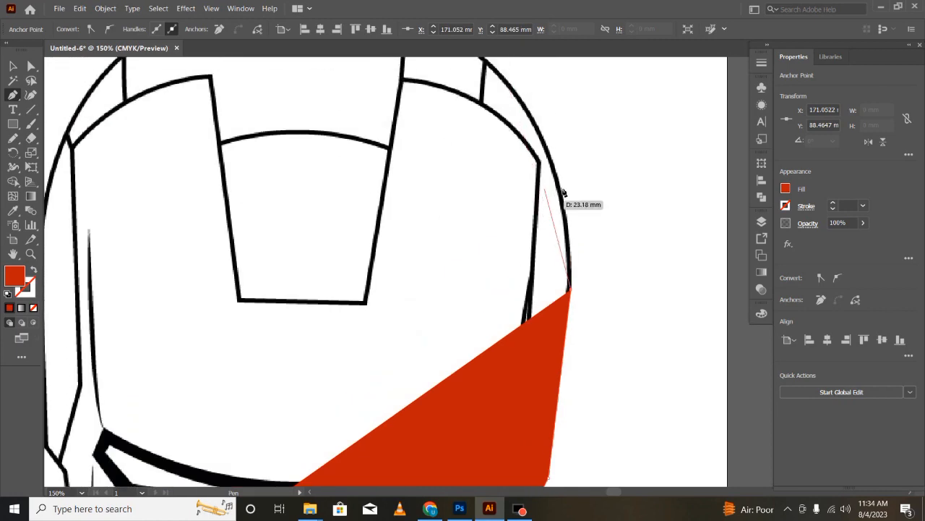
- Trace the helmet's upper right side and crown with curved Pen tool segments in the red fill
scroll(510, 174, "up", 3)
left_click_drag(483, 164, 392, 157)
scroll(413, 152, "up", 2)
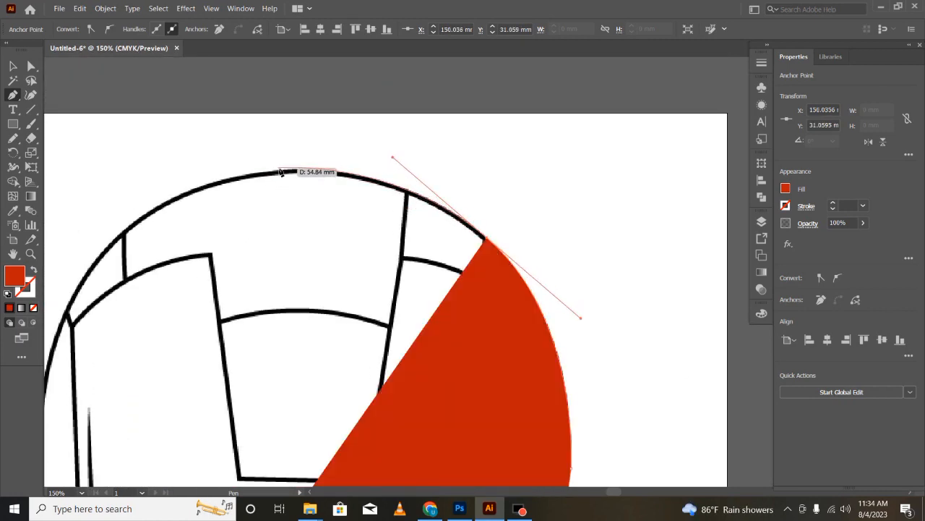
scroll(281, 174, "left", 3)
left_click_drag(370, 257, 309, 331)
- Trace the helmet's left side down to close the red outline, with the shape's opacity lowered to 33%
scroll(360, 279, "down", 5)
left_click(311, 263)
scroll(312, 264, "down", 3)
left_click(317, 330)
scroll(318, 330, "down", 1)
left_click(863, 222)
left_click(832, 238)
key("ctrl+minus")
key("ctrl+minus")
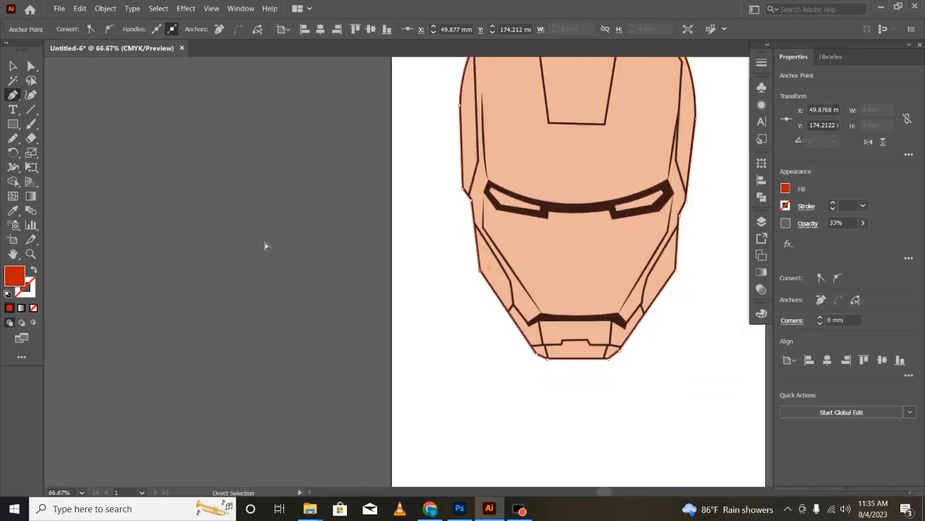
- Restore the red helmet shape's opacity to 100%
left_click_drag(831, 237, 866, 238)
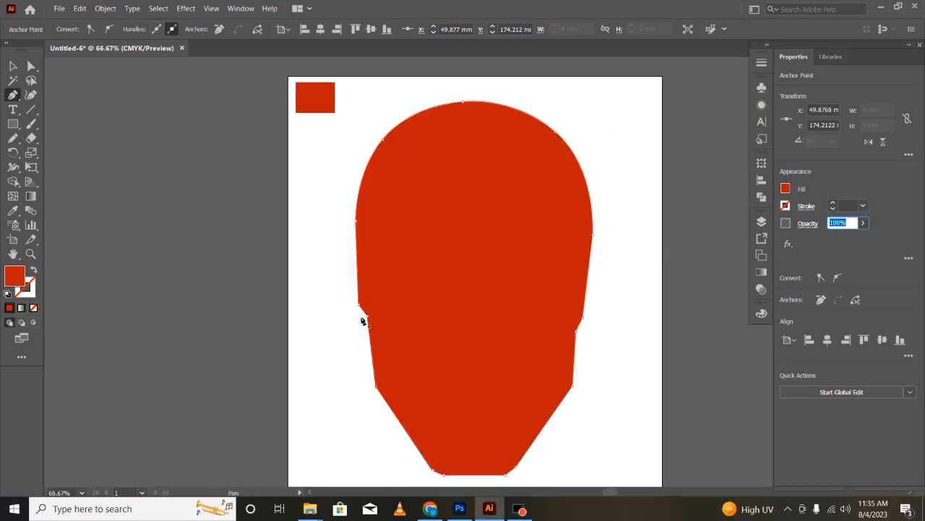
left_click(863, 222)
left_click(854, 239)
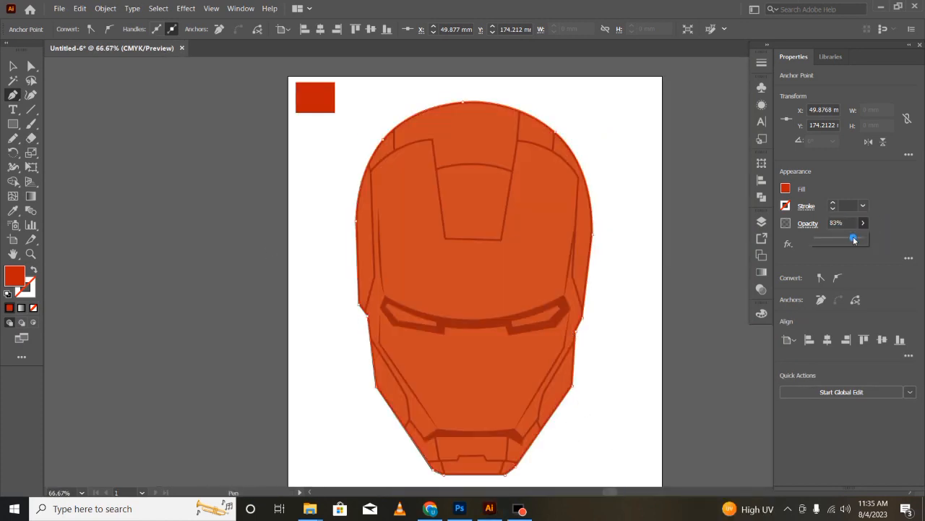
left_click_drag(853, 238, 866, 238)
- Hide the red helmet layer and add a new layer above it for the next shape
left_click(761, 197)
left_click(761, 222)
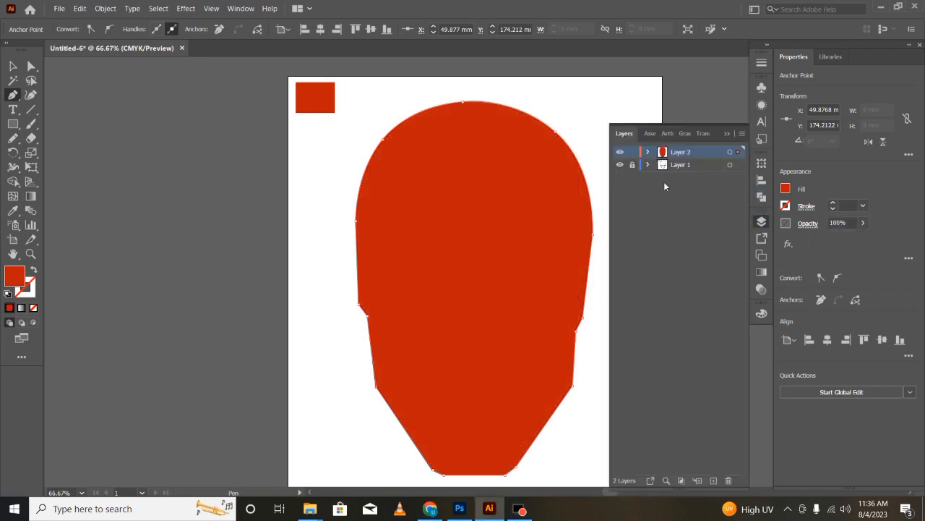
left_click(620, 165)
scroll(481, 331, "up", 1)
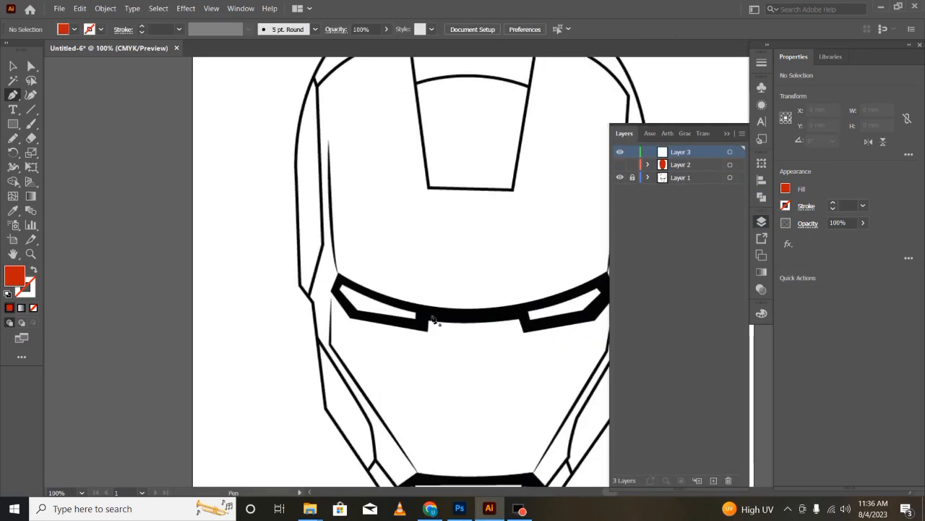
scroll(434, 320, "down", 2)
left_click(727, 134)
- Choose an orange fill and trace the faceplate's lower edge above the mouth band with the Pen tool
left_click(786, 189)
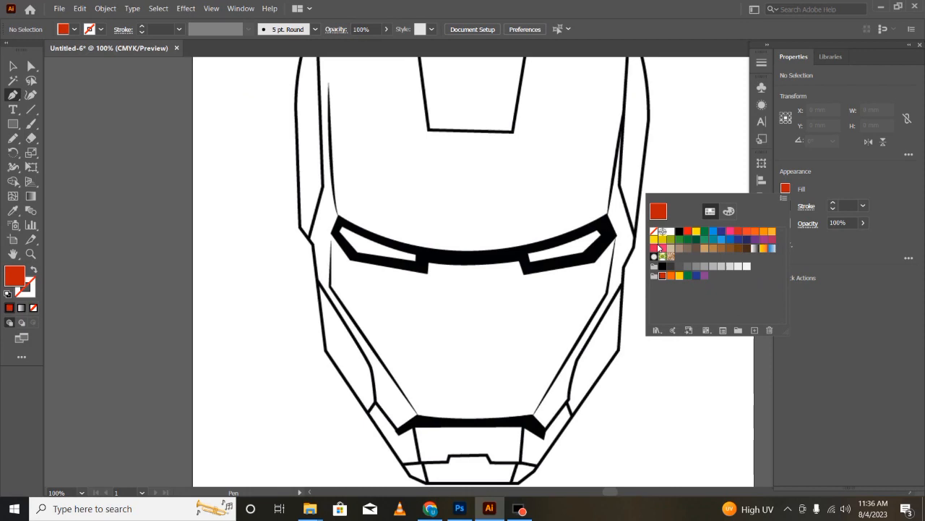
left_click(764, 231)
left_click(354, 437)
scroll(402, 414, "down", 1)
scroll(399, 416, "up", 1)
scroll(398, 417, "down", 3)
left_click(325, 306)
left_click(357, 343)
left_click(386, 324)
left_click_drag(559, 324, 678, 317)
left_click(559, 325)
left_click(577, 344)
left_click(612, 301)
- Lower the orange shape's opacity to 63% and trace the faceplate's right jaw edge up to the cheek
scroll(620, 302, "up", 1)
left_click(863, 224)
left_click_drag(861, 237, 843, 237)
left_click(626, 289)
left_click_drag(625, 287, 635, 269)
key("ctrl+z")
left_click(625, 287)
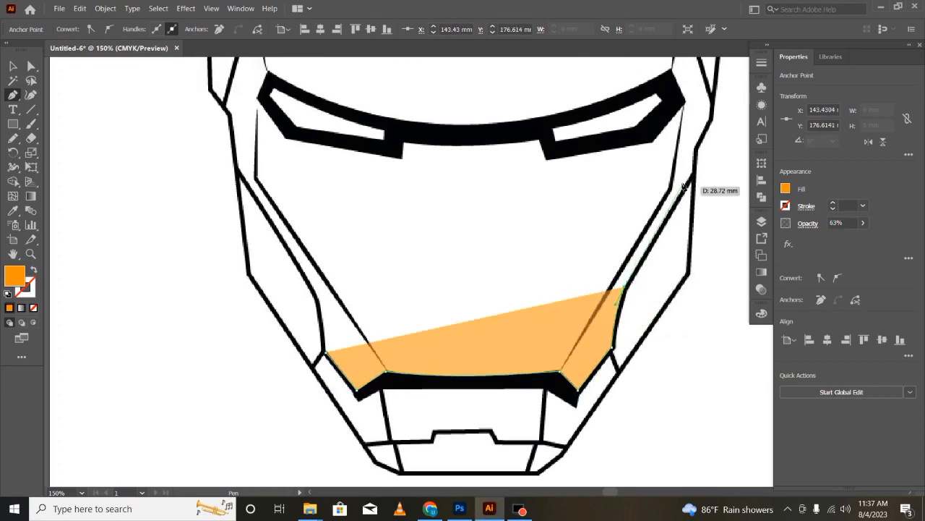
left_click(694, 172)
- Continue the orange outline up the faceplate's right side and curve it over to the forehead notch
scroll(758, 331, "up", 4)
left_click(695, 323)
left_click(709, 292)
scroll(705, 303, "up", 3)
left_click(696, 323)
scroll(701, 217, "up", 4)
left_click(708, 201)
scroll(651, 196, "up", 2)
left_click_drag(569, 190, 467, 179)
- Trace around the forehead notch and along the curved edge to the faceplate's upper left corner
left_click(531, 410)
scroll(532, 410, "down", 3)
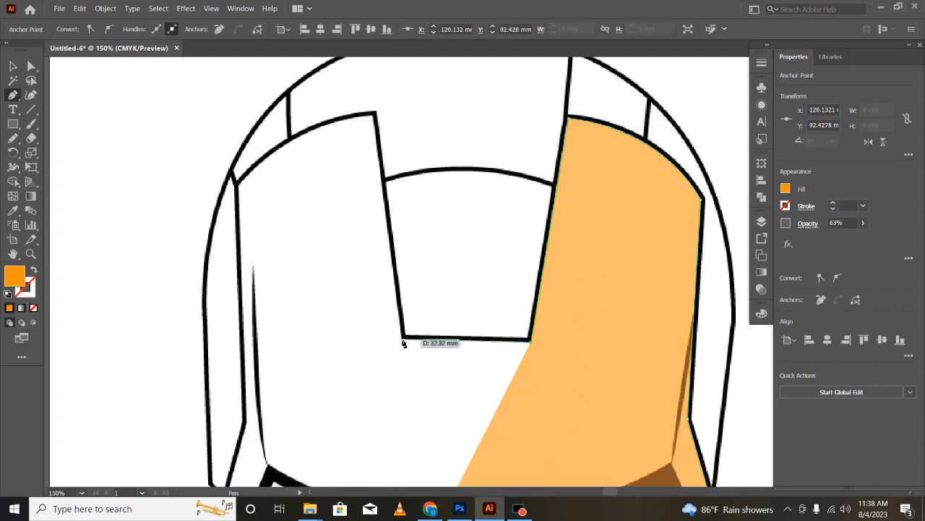
left_click(403, 337)
left_click(375, 114)
left_click_drag(185, 249, 184, 252)
left_click(239, 185)
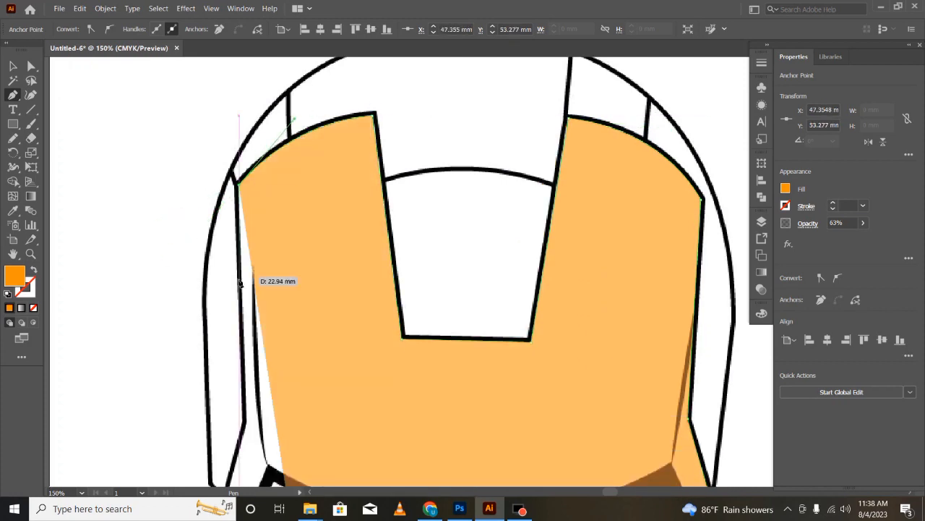
- Trace the faceplate's left side down to the jaw and close the orange outline
scroll(249, 208, "down", 5)
left_click(246, 305)
scroll(245, 304, "down", 4)
left_click(227, 291)
scroll(228, 292, "down", 1)
left_click(232, 277)
left_click(238, 331)
scroll(239, 331, "down", 5)
left_click_drag(318, 341, 327, 389)
left_click(326, 397)
- Restore the orange faceplate's opacity to 100%
scroll(559, 418, "down", 3)
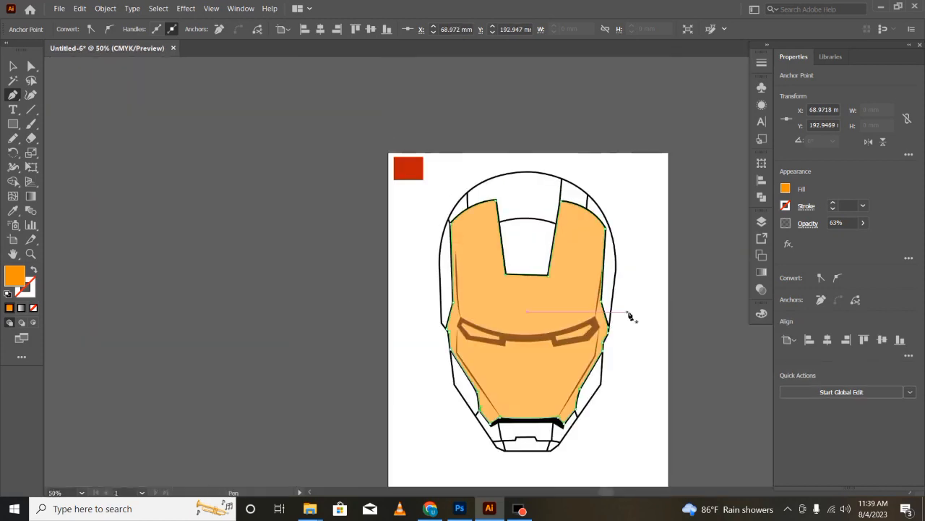
left_click(863, 223)
left_click_drag(837, 238, 863, 237)
left_click(135, 288)
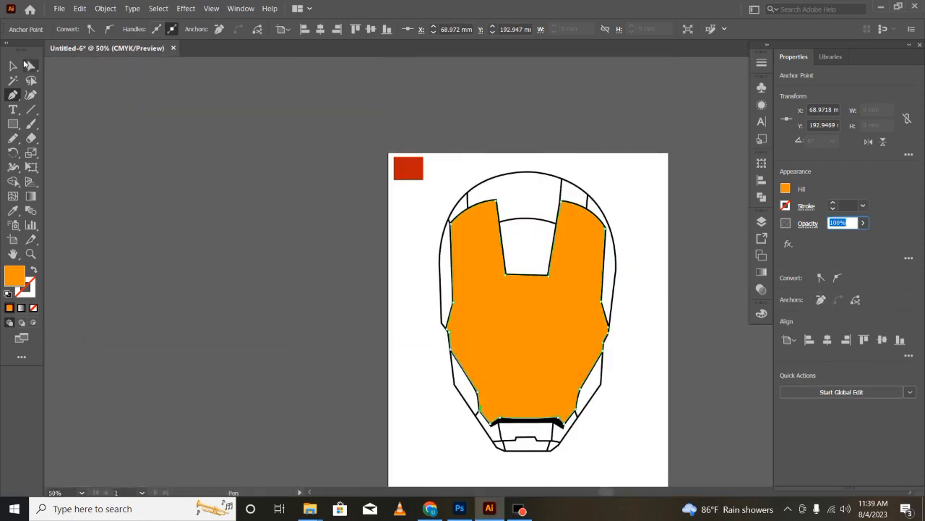
- Hide the orange faceplate layer so only the line art shows
left_click(12, 65)
scroll(480, 376, "up", 1)
scroll(335, 322, "down", 2)
left_click(761, 221)
left_click(620, 164)
left_click(619, 165)
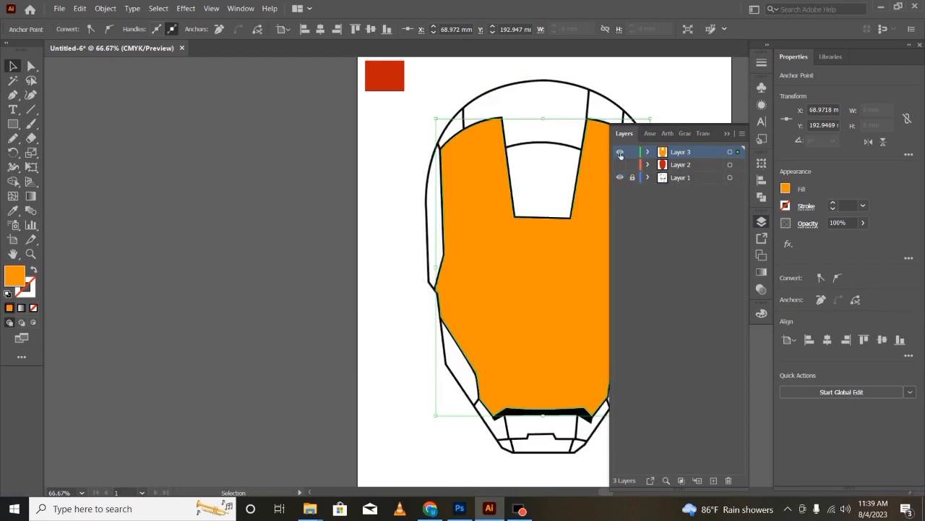
left_click(620, 153)
left_click(731, 134)
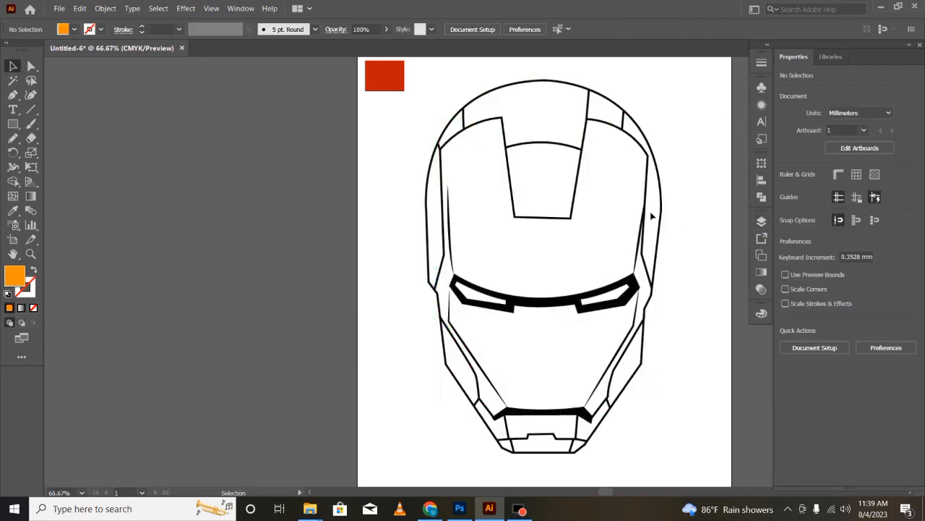
- Set the fill to white and trace the left eye's outer black frame as a closed Pen shape
scroll(596, 259, "up", 2)
key("p")
left_click(786, 189)
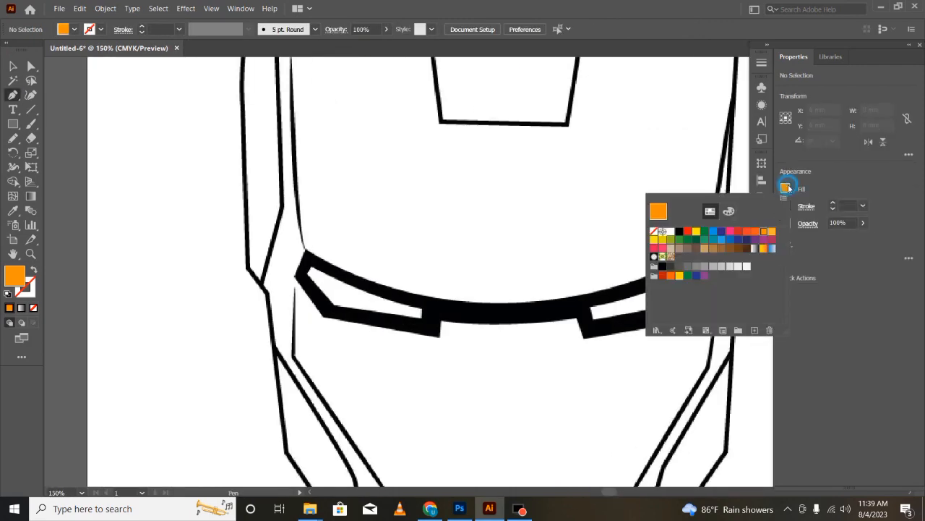
left_click(674, 238)
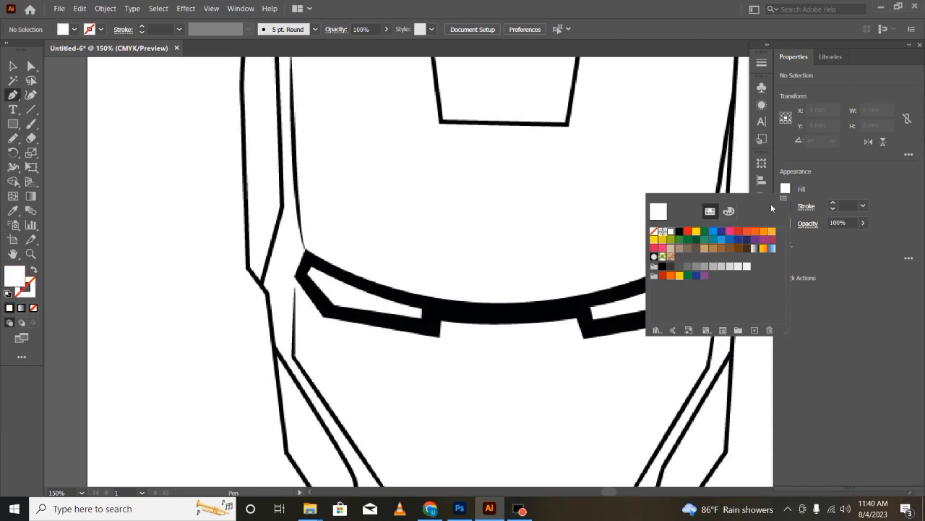
left_click(306, 250)
left_click_drag(441, 298, 538, 313)
left_click(441, 299)
left_click(441, 338)
left_click(323, 316)
left_click(295, 277)
left_click(306, 250)
- Trace the right eye's outer black frame as a closed white shape with a curved upper edge
left_click(584, 337)
left_click(569, 297)
left_click(708, 250)
left_click(722, 279)
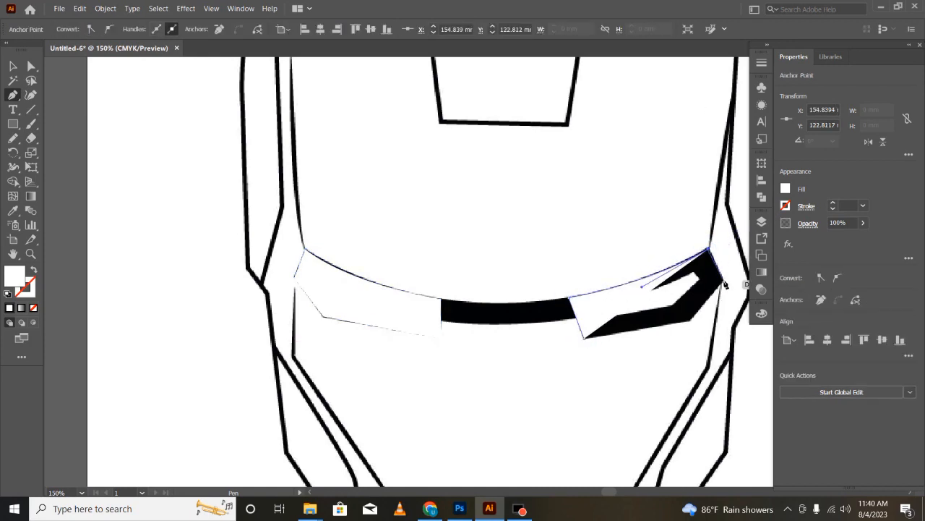
left_click(691, 320)
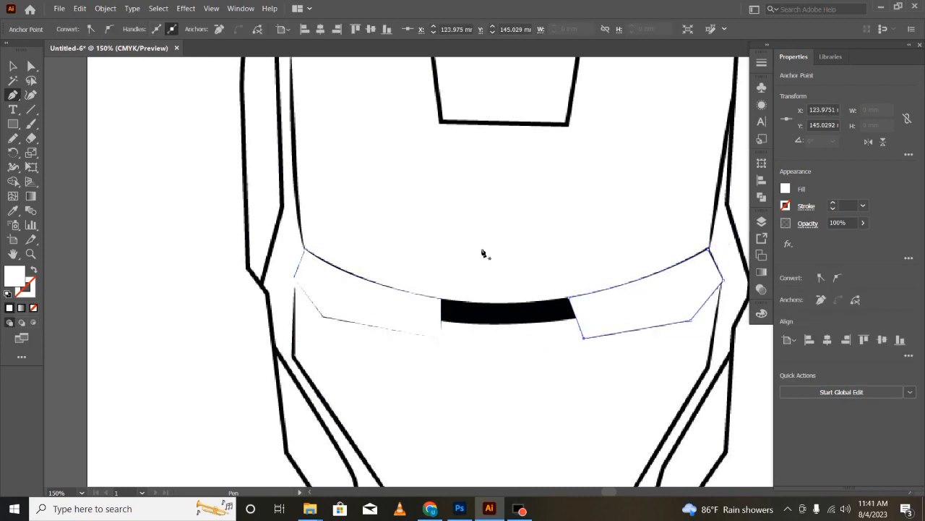
- Try to trace the black mouth band with a white Pen shape, lowering its opacity to 31%
scroll(482, 253, "up", 3)
scroll(506, 258, "down", 6)
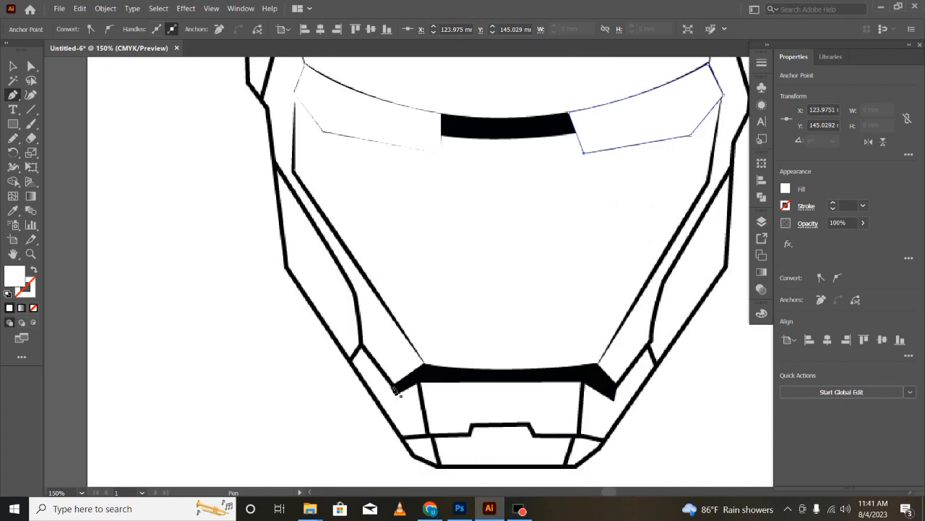
left_click(396, 391)
left_click(424, 364)
left_click(597, 362)
left_click(616, 384)
left_click(614, 401)
left_click(863, 223)
left_click_drag(864, 239, 830, 240)
left_click(583, 382)
left_click(582, 381)
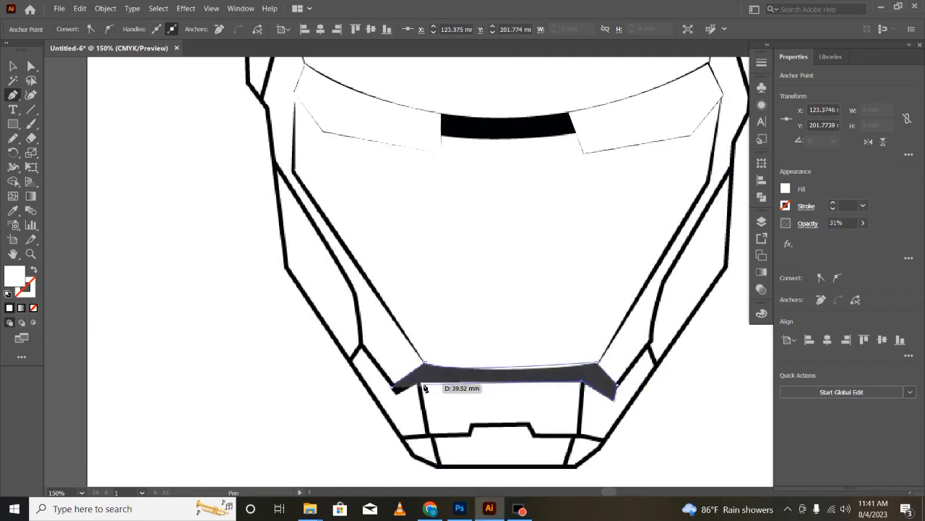
left_click(423, 384)
- Undo the mouth band's trace back to its upper left corner and set the shape's opacity to 38%
key("ctrl+z")
key("ctrl+z")
key("ctrl+z")
key("ctrl+z")
key("ctrl+z")
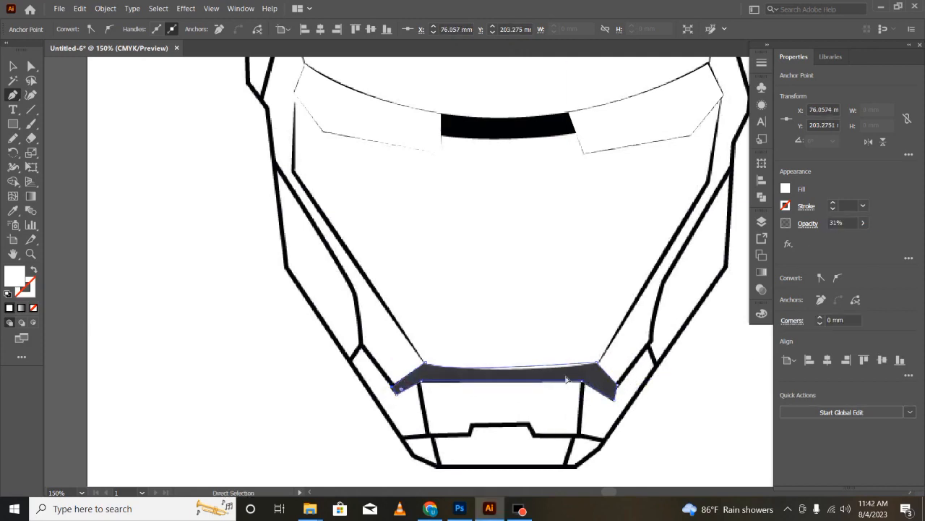
left_click(864, 223)
left_click_drag(863, 238, 835, 238)
left_click(633, 434)
key("ctrl+z")
key("ctrl+z")
key("ctrl+z")
key("ctrl+z")
- Try to retrace the mouth band with a single curve along its upper edge and restore opacity to 100%
left_click(863, 222)
left_click(598, 364)
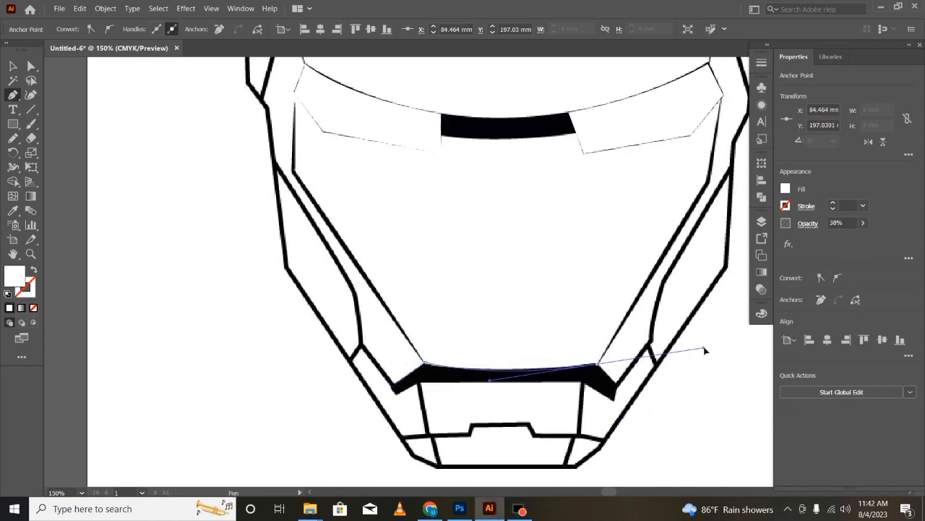
left_click(615, 401)
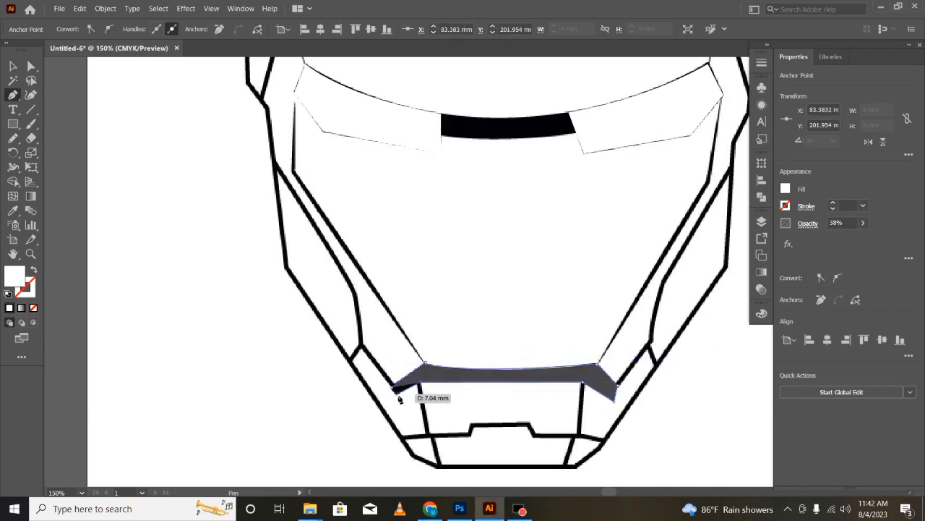
left_click(864, 223)
left_click_drag(834, 237, 864, 238)
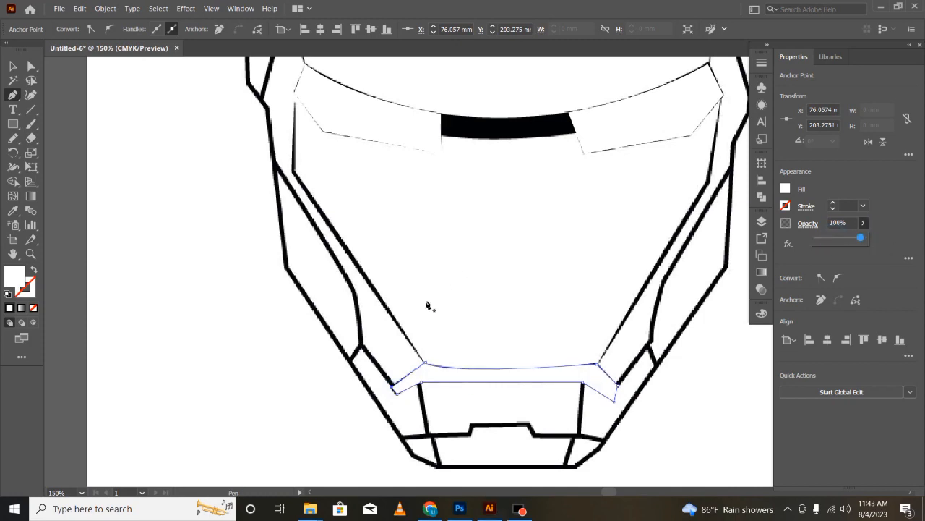
- Undo the single-curve upper edge and retrace the mouth band with an extra anchor point midway along it
left_click(733, 418)
left_click(804, 418)
key("ctrl+z")
key("ctrl+z")
key("ctrl+z")
key("ctrl+z")
key("ctrl+z")
key("ctrl+z")
key("ctrl+z")
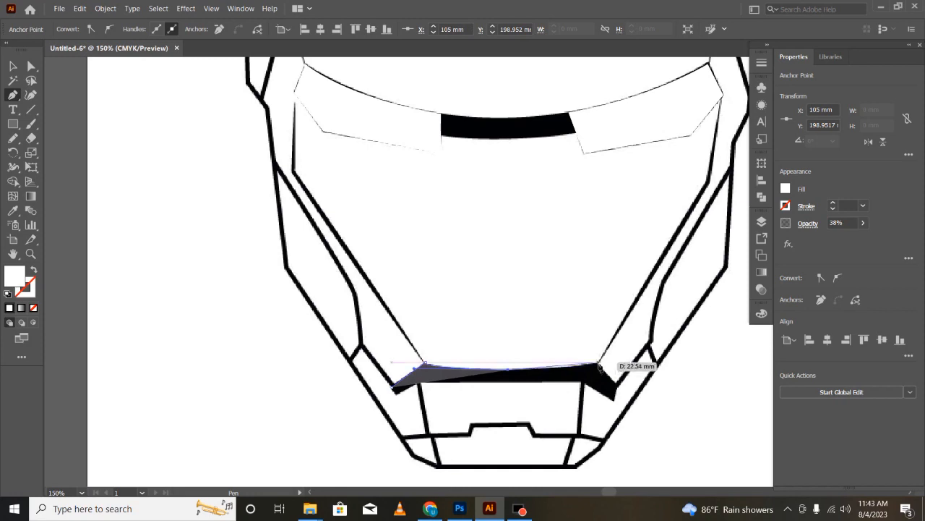
left_click(615, 383)
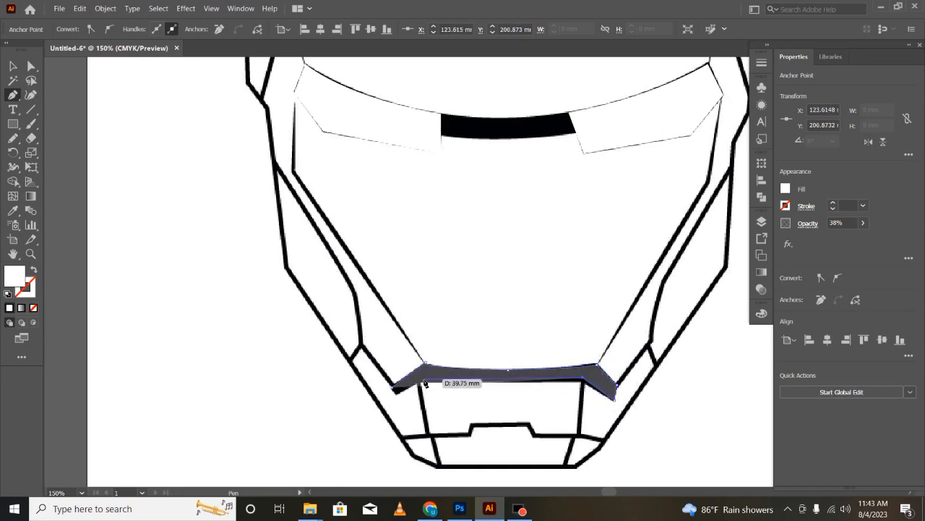
left_click(863, 222)
left_click_drag(830, 237, 857, 237)
- Select the traced mouth band shape and delete it
left_click(236, 426)
scroll(261, 391, "up", 1)
key("v")
left_click(258, 422)
scroll(257, 421, "down", 1)
left_click(536, 375)
key("Delete")
- Trace the mouth band again with a midpoint anchor in its upper edge, ending at 100% opacity
left_click(16, 97)
left_click(393, 386)
left_click(424, 363)
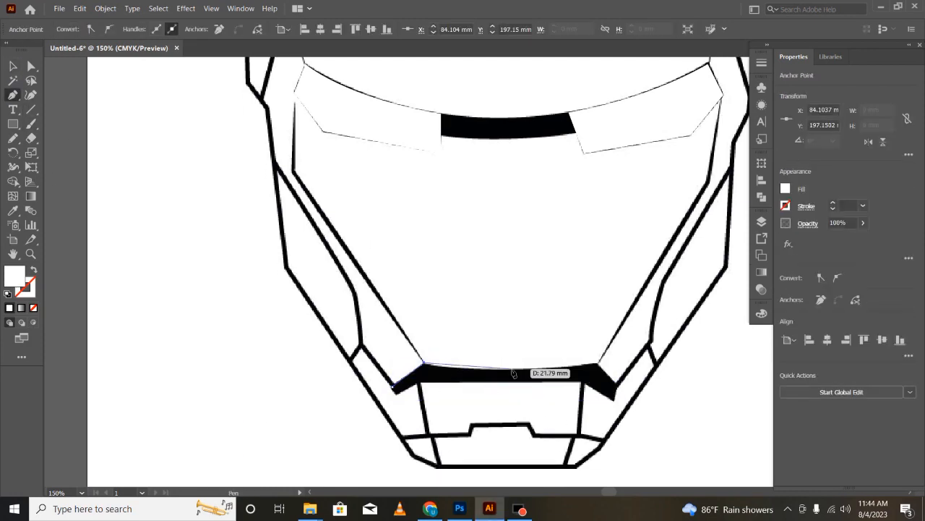
left_click(508, 370)
left_click(599, 363)
left_click(616, 398)
key("4")
key("3")
left_click(585, 381)
left_click(397, 391)
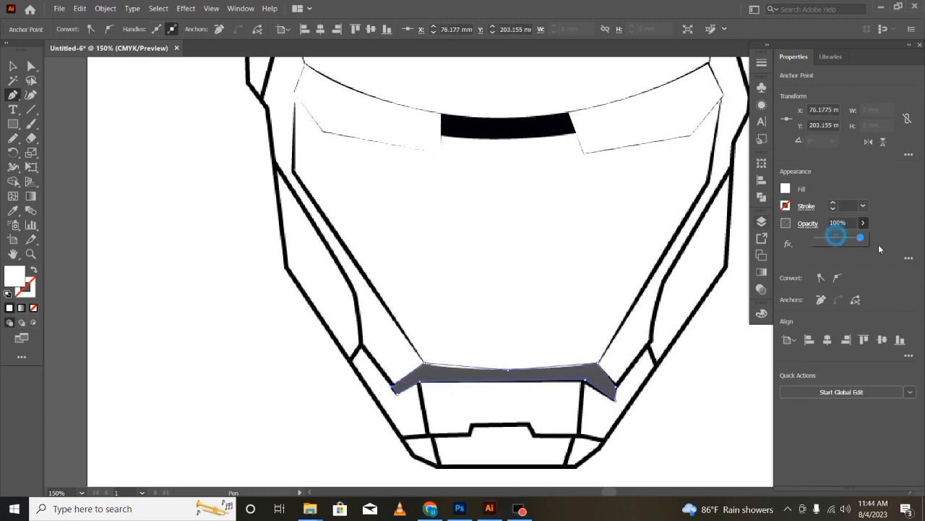
left_click(194, 397)
- Fill the mouth band shape with the dark grey swatch and deselect it
left_click(12, 66)
left_click(65, 169)
left_click(506, 375)
left_click(786, 188)
left_click(671, 266)
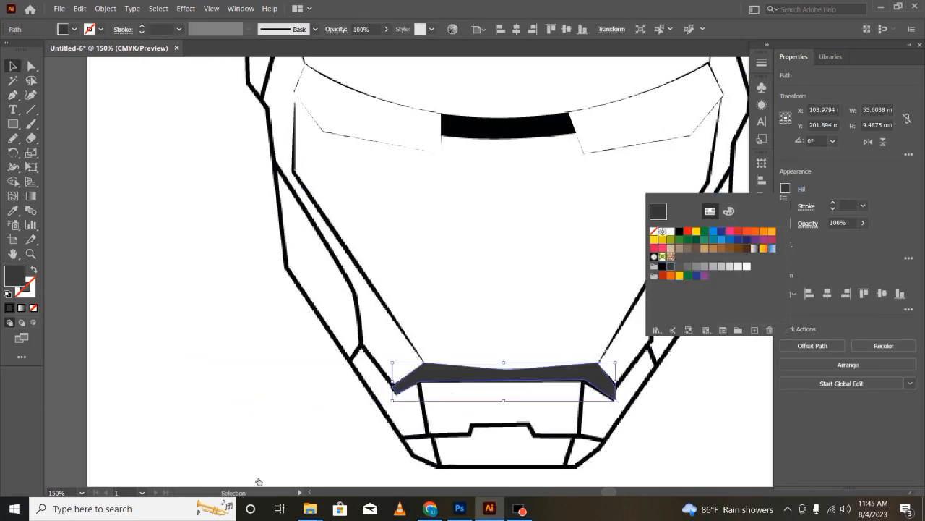
left_click(12, 66)
left_click(64, 169)
key("ctrl+minus")
key("ctrl+minus")
scroll(543, 310, "up", 5)
scroll(619, 415, "down", 3)
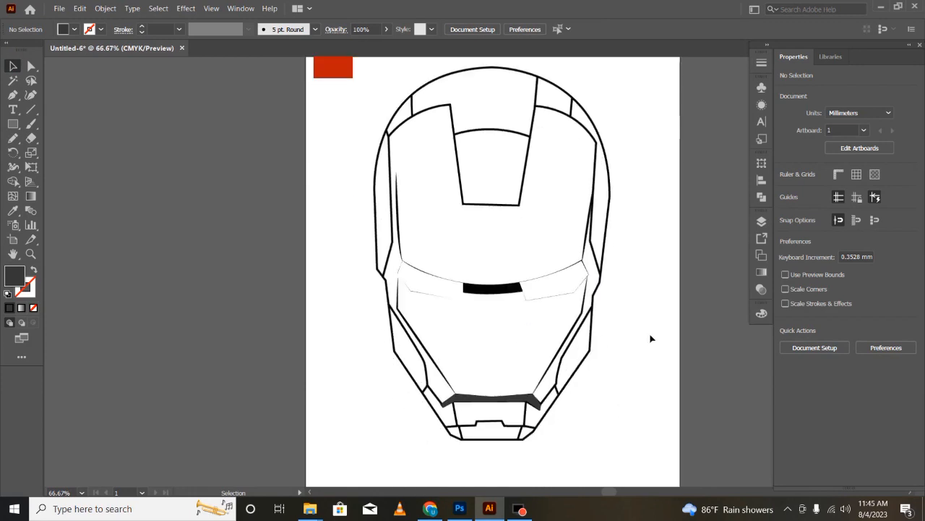
- Show the orange face on Layer 3, keep Layer 2 hidden, and add a new top layer for the red panels
left_click(762, 221)
left_click(620, 164)
left_click(620, 178)
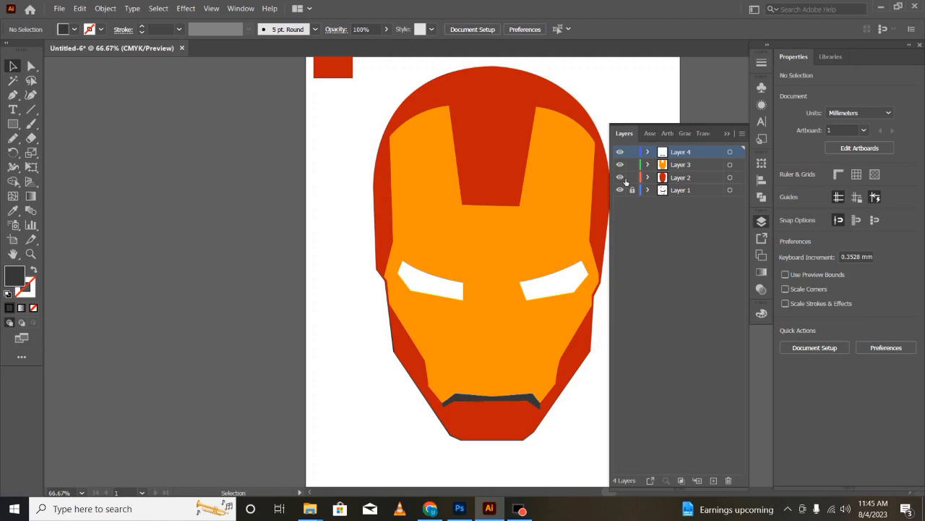
left_click(621, 178)
left_click(620, 165)
left_click(620, 165)
left_click(620, 177)
left_click(621, 178)
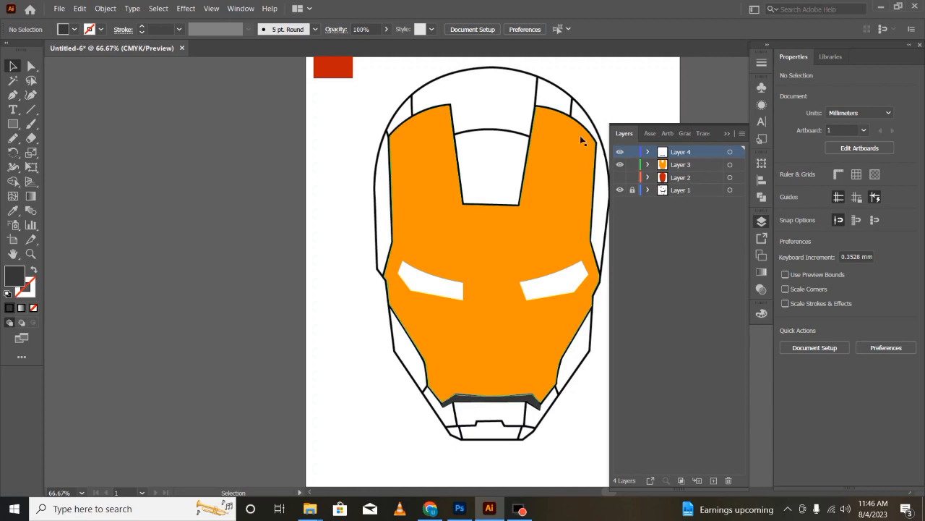
left_click(727, 134)
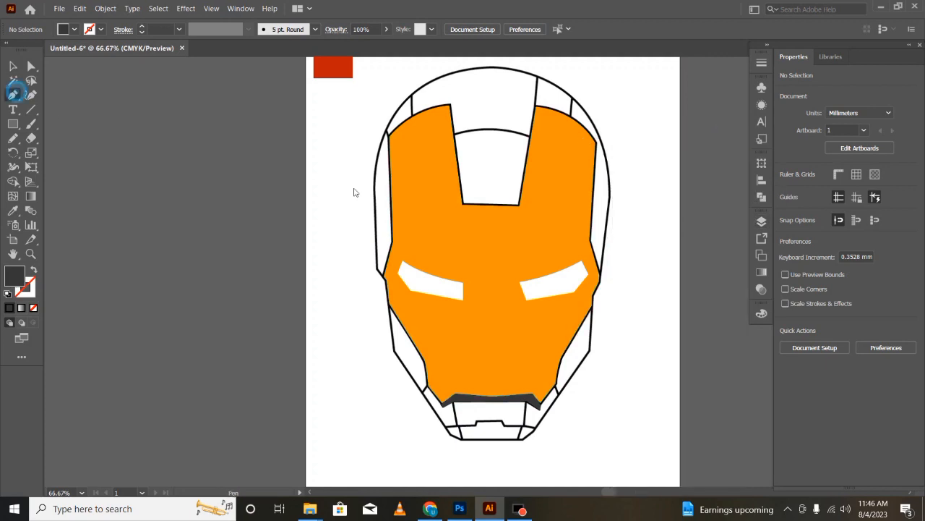
- Trace a thin curved band across the central forehead strip and fill it with the sample rectangle's red
scroll(478, 122, "up", 2)
scroll(581, 166, "up", 1)
left_click(423, 185)
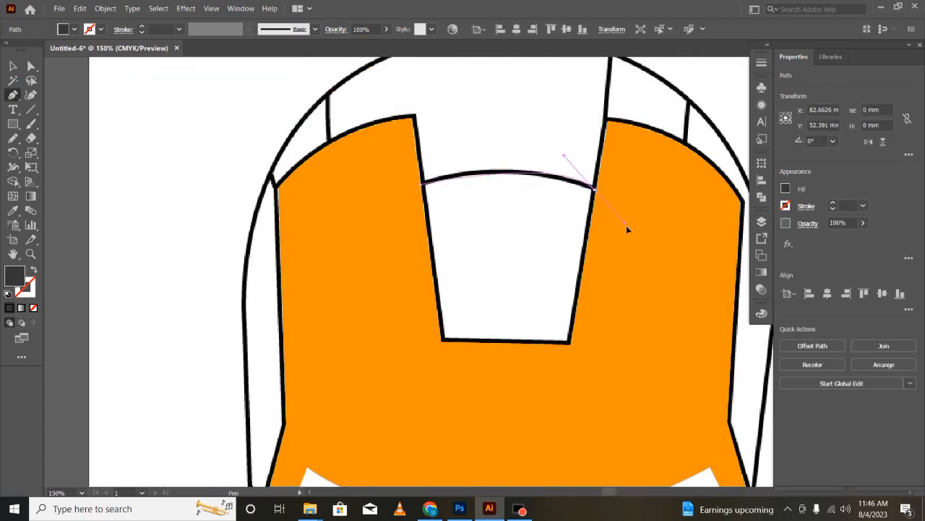
left_click_drag(684, 226, 684, 227)
left_click(594, 189)
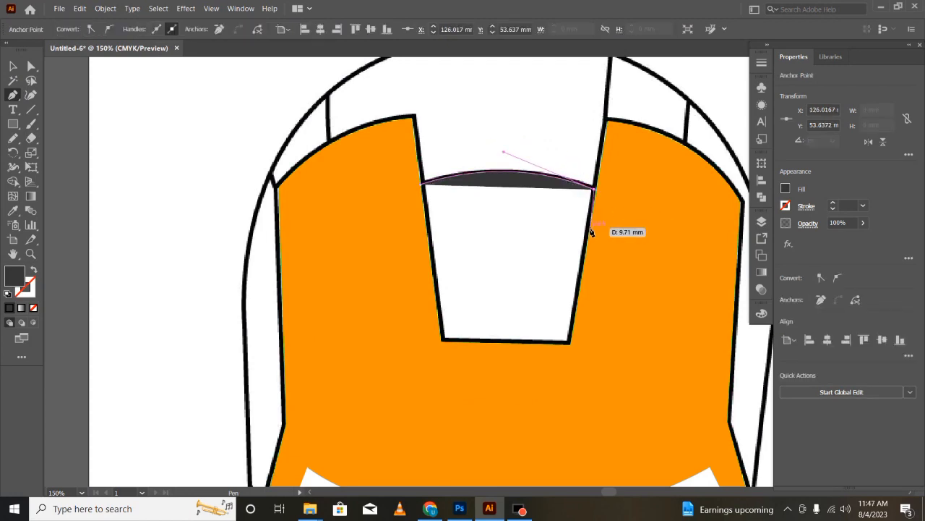
left_click(598, 193)
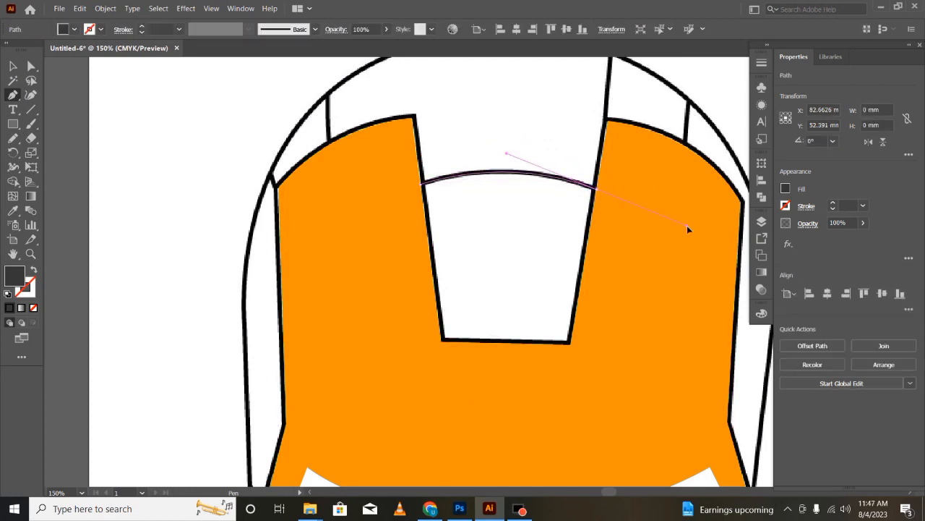
left_click(591, 216)
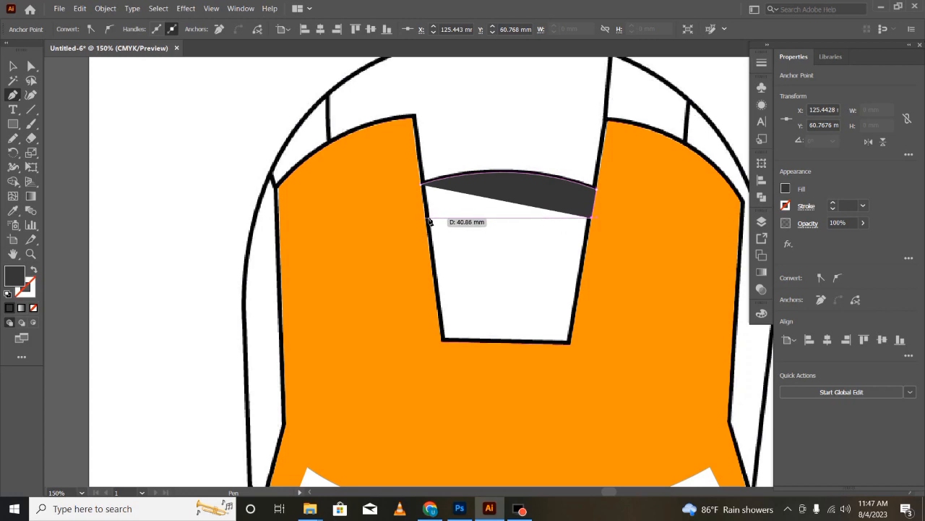
left_click_drag(426, 214, 427, 210)
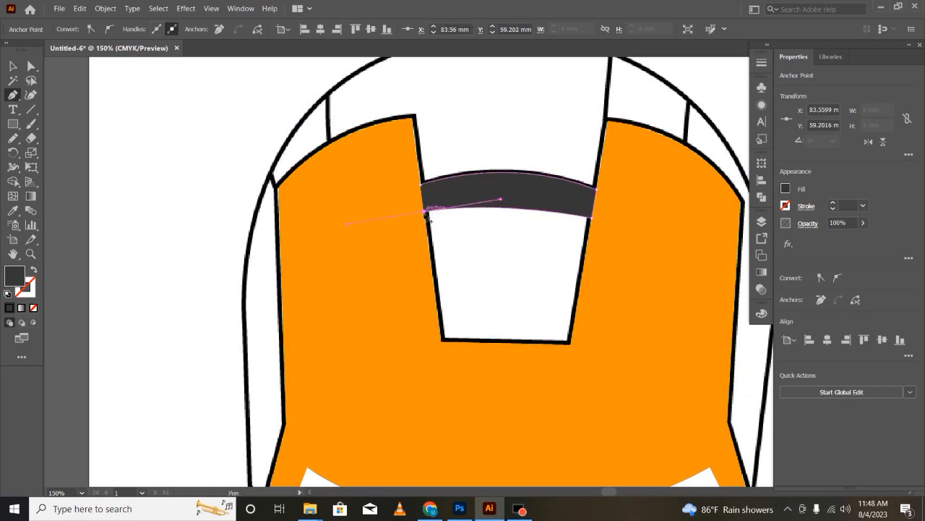
scroll(459, 244, "up", 3)
left_click(144, 129)
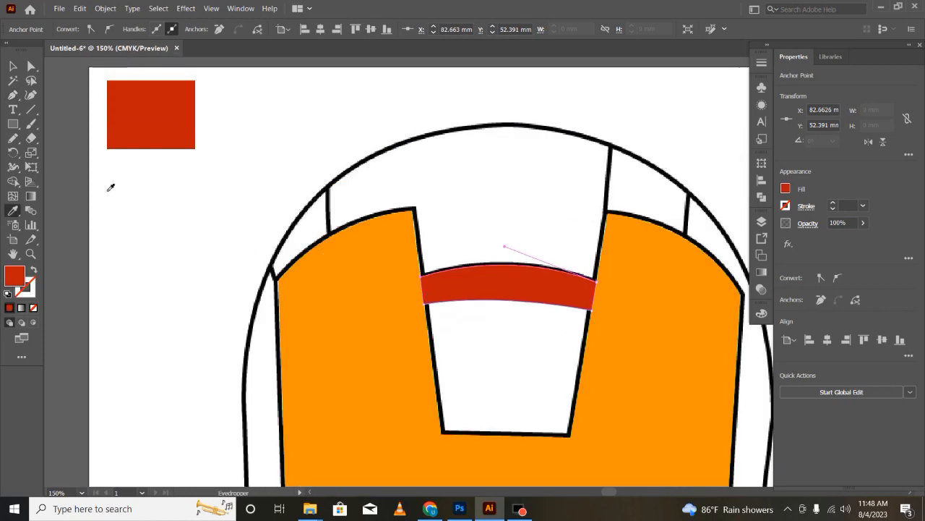
- Trace the outer panel on the helmet's upper-left rim and lower its opacity to 53%
left_click(15, 95)
left_click(269, 262)
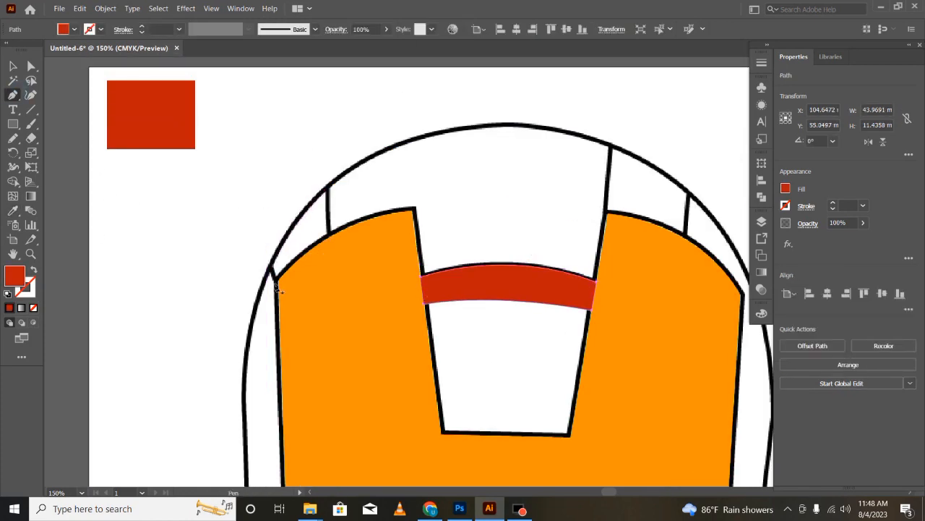
left_click(270, 262)
left_click_drag(329, 184, 354, 171)
left_click(330, 185)
left_click(331, 236)
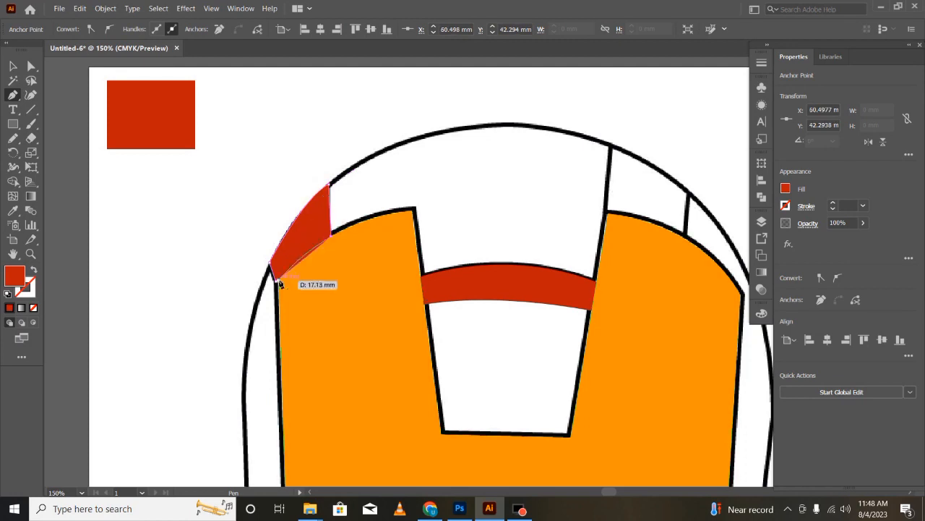
left_click(863, 222)
left_click(841, 239)
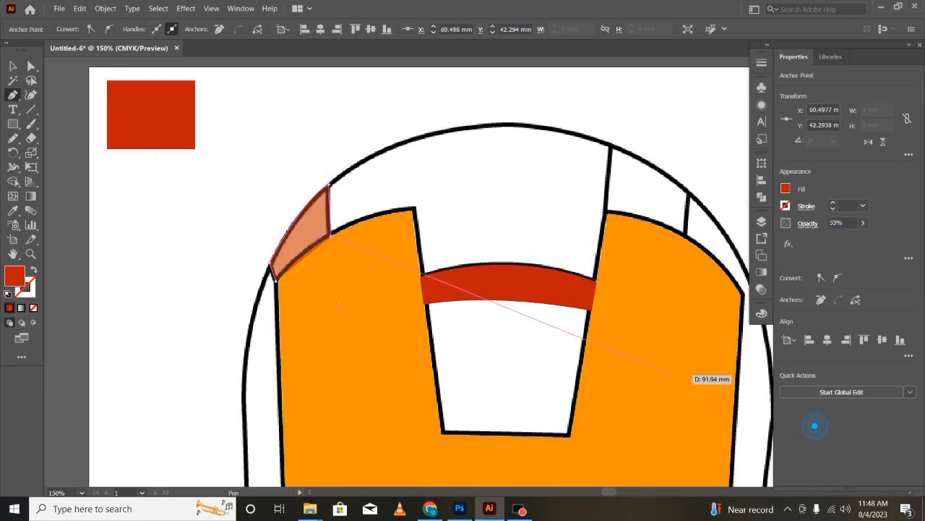
- Trace the inner panel on the helmet's upper-right rim as a closed red shape above the orange face
left_click(610, 148)
left_click(604, 213)
left_click(685, 235)
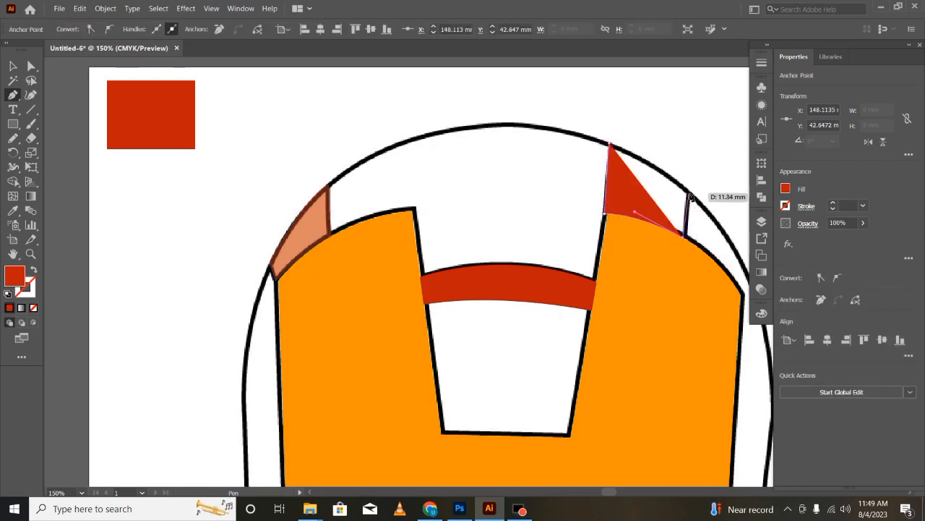
left_click(688, 192)
scroll(537, 112, "down", 2)
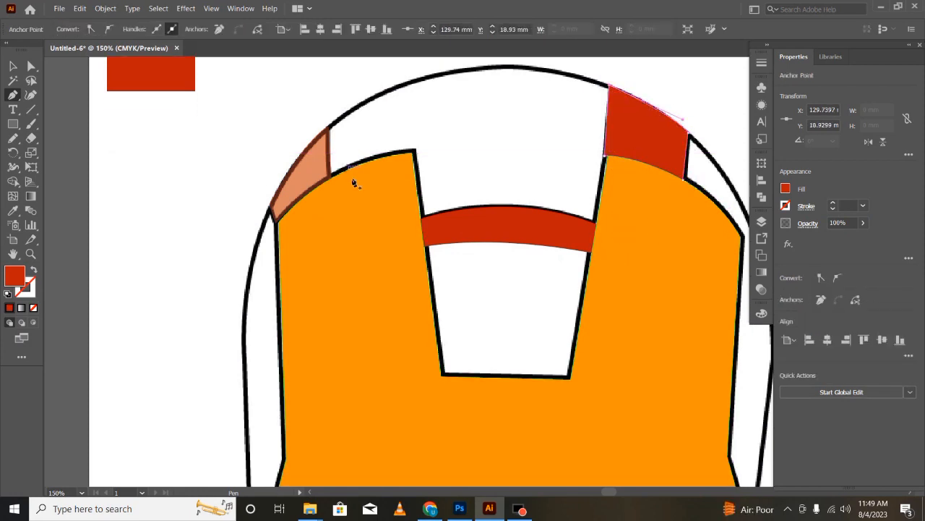
left_click_drag(607, 493, 612, 492)
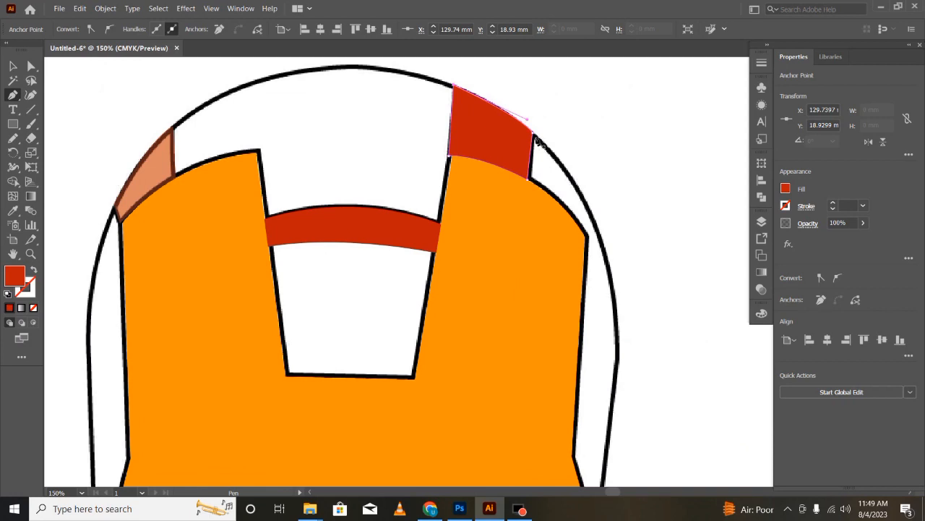
- Trace the outer panel on the helmet's upper-right rim, reducing its opacity to follow the line drawing underneath
left_click(535, 134, "ctrl")
left_click(507, 113, "ctrl")
left_click(589, 237)
left_click(593, 211)
left_click_drag(533, 133, 489, 94)
left_click(533, 133)
left_click(527, 178)
left_click(863, 223)
left_click_drag(861, 237, 837, 238)
left_click_drag(590, 237, 643, 312)
- Trace the inner panel on the helmet's upper-left rim, using 45% opacity to see the line drawing
left_click(265, 78)
left_click_drag(173, 128, 108, 175)
left_click(173, 128)
left_click(174, 178)
left_click(863, 222)
left_click_drag(861, 237, 835, 237)
left_click_drag(260, 150, 277, 163)
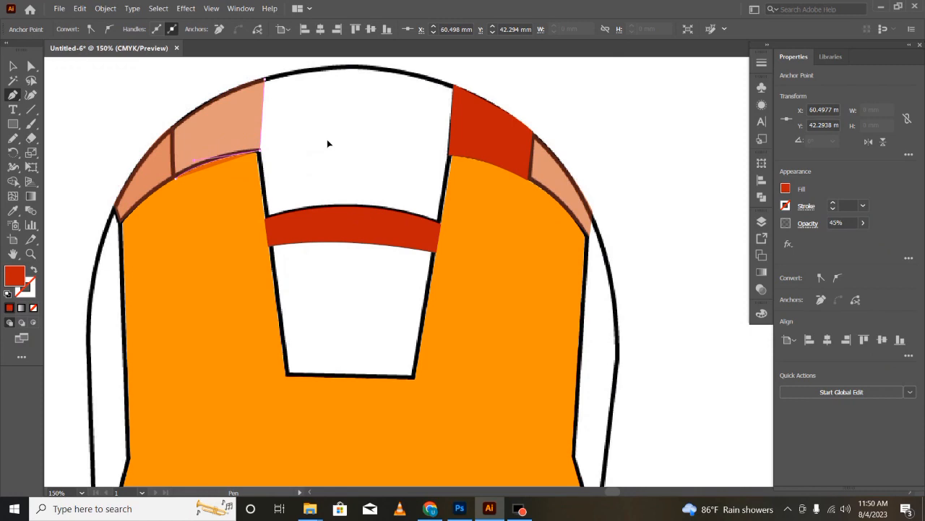
- Adjust the shared corner of the upper-right rim panels and restore the semi-transparent rim panels to 100% opacity
left_click(863, 222)
left_click_drag(835, 237, 861, 237)
left_click(31, 66)
left_click_drag(530, 179, 529, 178)
left_click(13, 66)
left_click(629, 167)
left_click(577, 184)
left_click(863, 223)
left_click_drag(836, 237, 861, 237)
left_click(145, 174)
left_click(863, 223)
- Trace the central forehead panel between the two orange sections, directly above the curved band, and deselect it
key("p")
left_click(260, 151)
left_click_drag(450, 154, 555, 185)
left_click_drag(439, 219, 172, 253)
key("ctrl+z")
left_click_drag(264, 219, 126, 237)
left_click_drag(183, 251, 183, 250)
left_click(265, 219)
left_click(259, 151)
key("v")
left_click(77, 154)
scroll(77, 155, "down", 3)
- Trace the long side panel on the helmet's right edge, from the rim panel down to beside the eye
left_click(13, 95)
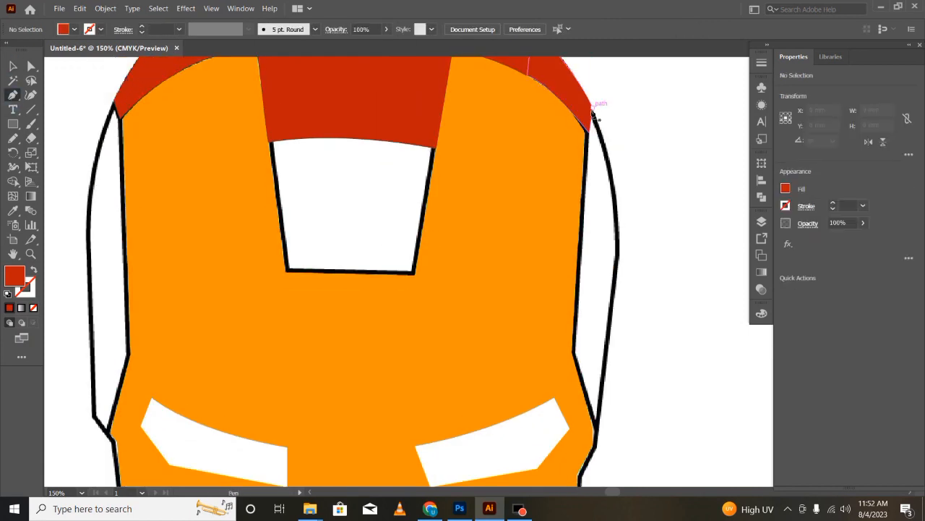
left_click(573, 352)
left_click(586, 101)
left_click_drag(620, 263, 611, 347)
left_click(620, 260)
left_click(598, 436)
key("ctrl+z")
left_click(598, 439)
left_click(575, 354)
- Trace the long side panel on the helmet's left edge as a closed red shape beside the orange face
left_click(90, 139)
left_click_drag(88, 231, 84, 313)
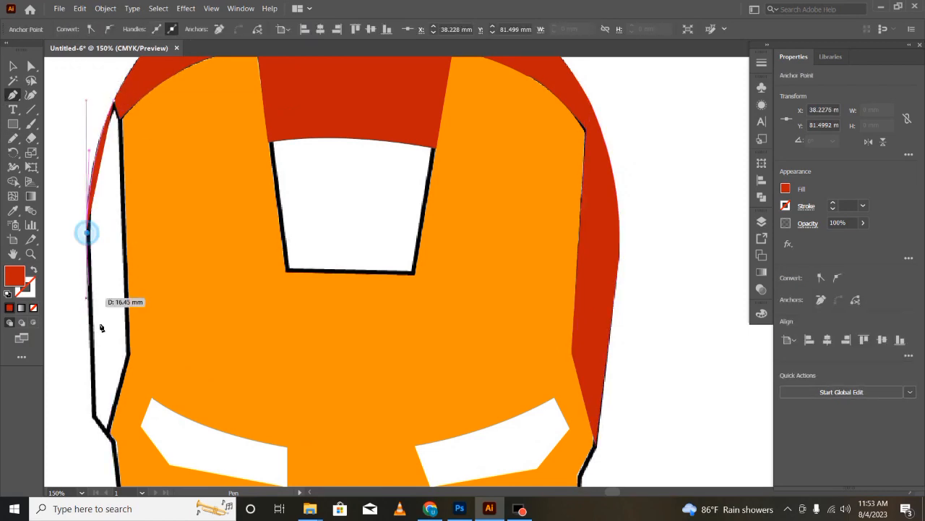
left_click(93, 418)
left_click(110, 437)
left_click(130, 354)
left_click(123, 120)
left_click(115, 99)
- Trace the lower cheek panel on the right side of the face along its straight and angled edges
scroll(334, 201, "down", 5)
left_click(576, 199)
left_click(508, 312)
left_click(496, 375)
left_click(501, 399)
left_click(574, 298)
- Trace the matching lower cheek panel on the left side of the face as a closed red shape
left_click(209, 377)
left_click(202, 321)
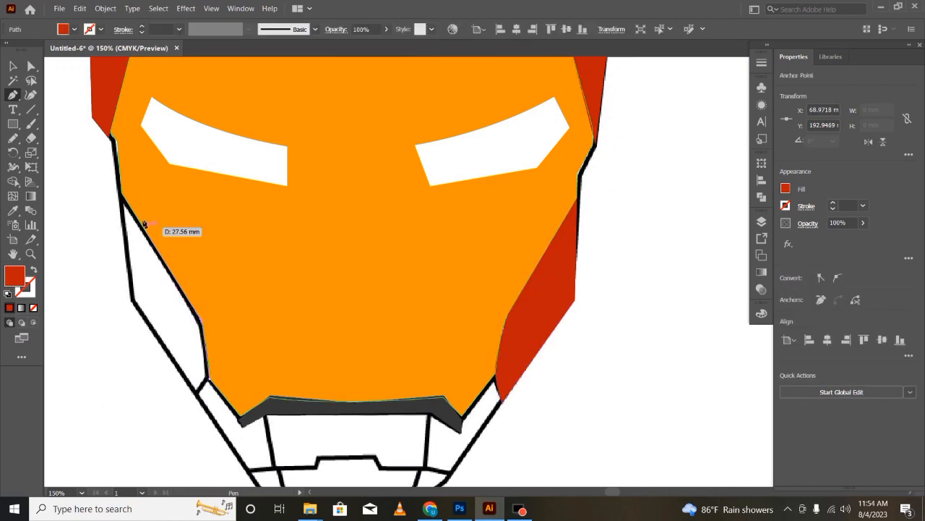
left_click(123, 194)
left_click(131, 300)
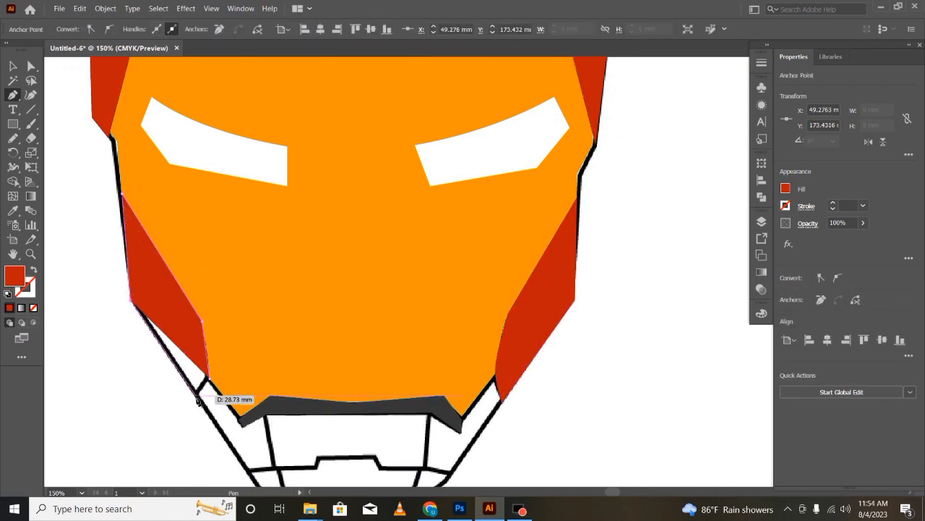
left_click(198, 394)
left_click(209, 376)
- Hide Layers 3, 4 and 5, show Layer 2, and select its full helmet silhouette
scroll(290, 363, "down", 3)
scroll(346, 347, "up", 17)
scroll(258, 291, "down", 16)
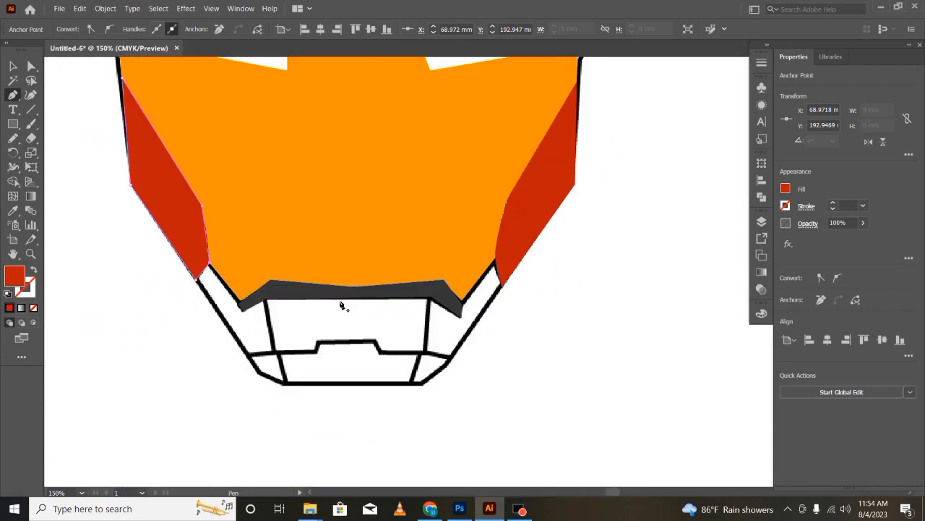
key("ctrl+minus")
key("ctrl+minus")
key("ctrl+minus")
key("v")
left_click_drag(656, 414, 604, 495)
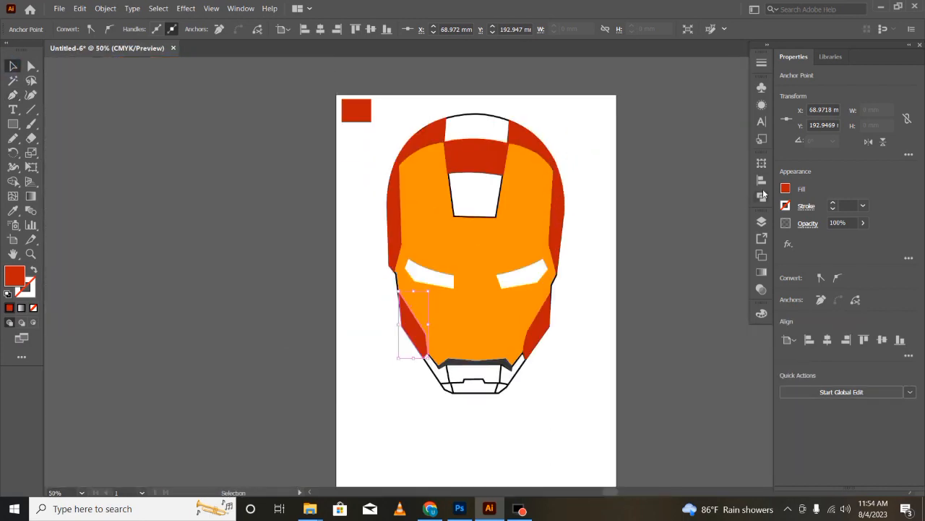
left_click(762, 221)
left_click_drag(620, 152, 619, 178)
left_click(620, 190)
left_click(742, 190)
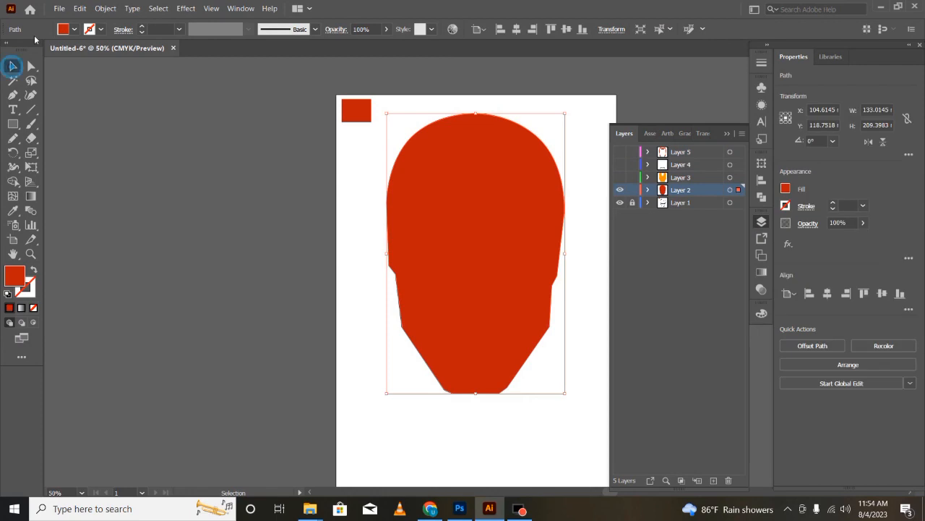
- Fill the helmet silhouette with the CMYK Red swatch
left_click(74, 29)
double_click(42, 49)
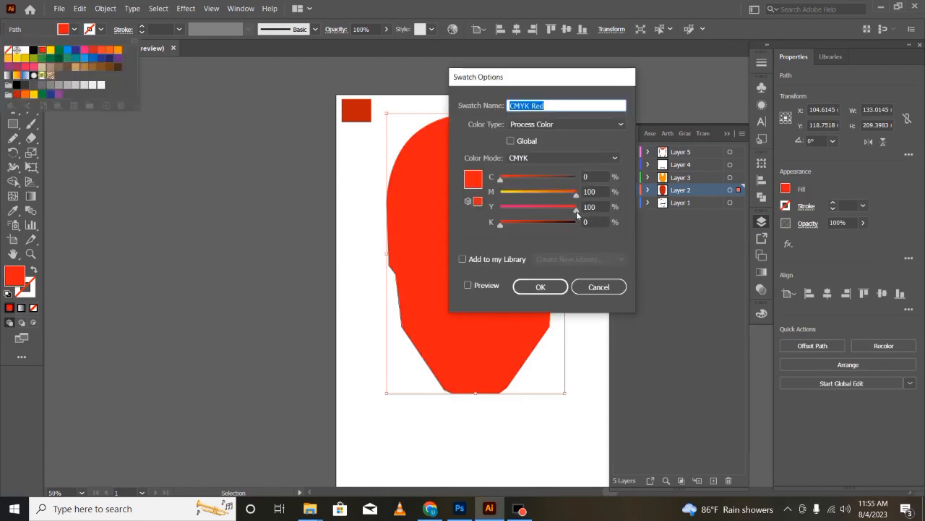
left_click(552, 281)
scroll(417, 197, "up", 1)
left_click(64, 30)
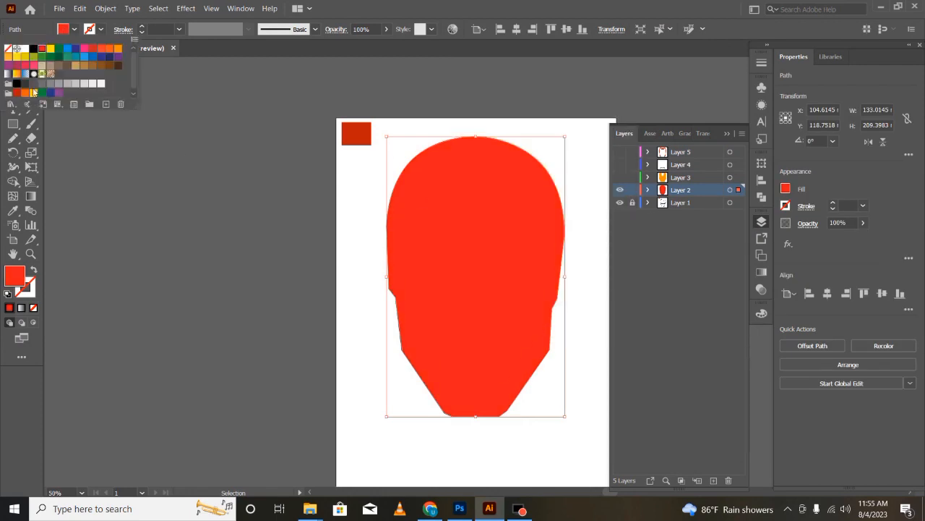
double_click(44, 50)
left_click(597, 285)
- Set the silhouette's fill to C 0, M 94.12, Y 84.31, K 0 and deselect it
left_click(786, 189)
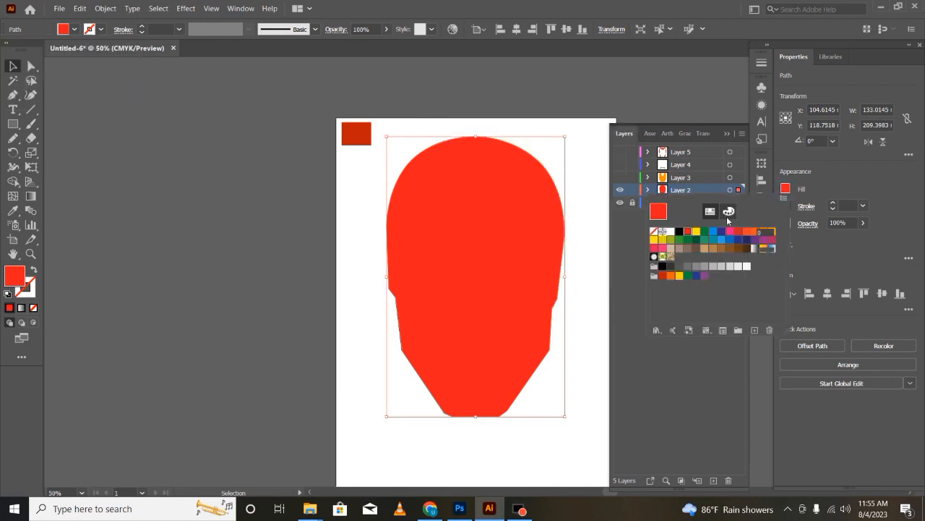
left_click(729, 212)
left_click(655, 323)
left_click(777, 323)
left_click(778, 319)
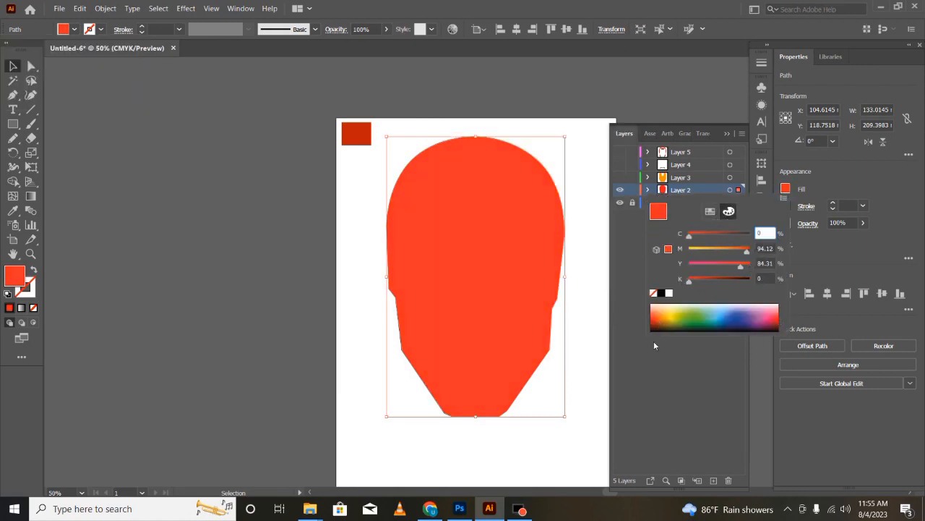
left_click(13, 67)
left_click(217, 104)
- Show Layer 5 above the Layer 2 silhouette and check the dark red panels against the lighter base
left_click(761, 220)
left_click(761, 220)
left_click(620, 152)
left_click(730, 152)
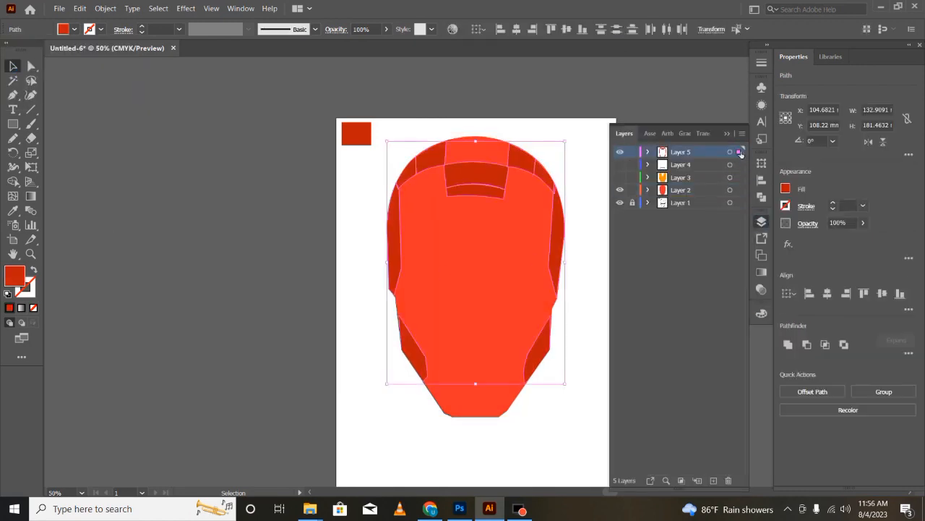
left_click(731, 151)
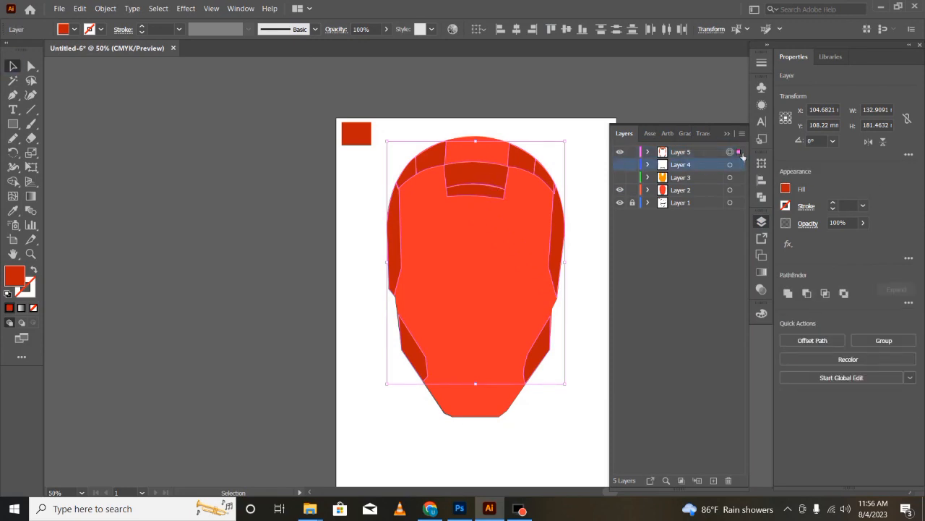
left_click(621, 152)
left_click(621, 152)
mouse_move(621, 178)
left_mouse_down()
mouse_move(621, 165)
mouse_move(622, 190)
left_mouse_up()
left_click(623, 190)
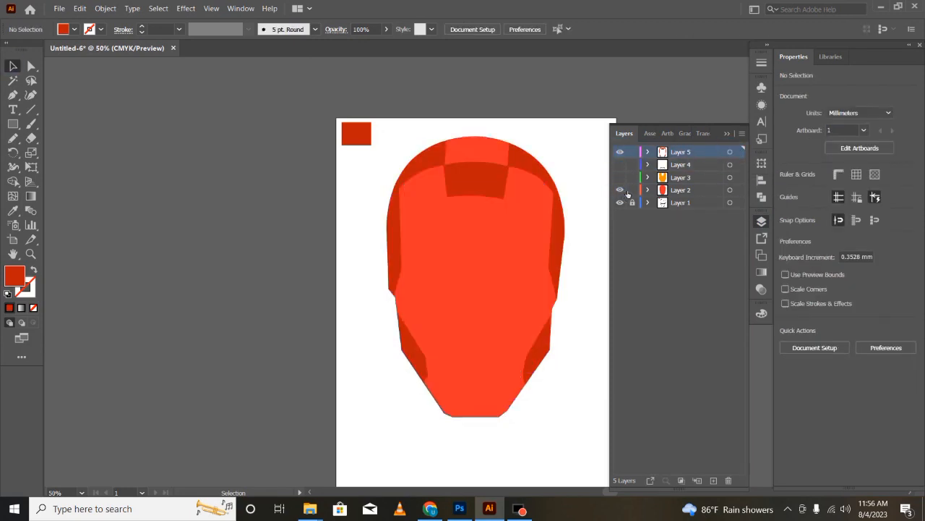
- Recolour the Layer 2 silhouette with a more saturated bright red mixed from the colour spectrum and CMYK sliders
left_click(740, 191)
left_click(785, 191)
left_click_drag(748, 252, 752, 252)
left_click(778, 316)
left_click(778, 320)
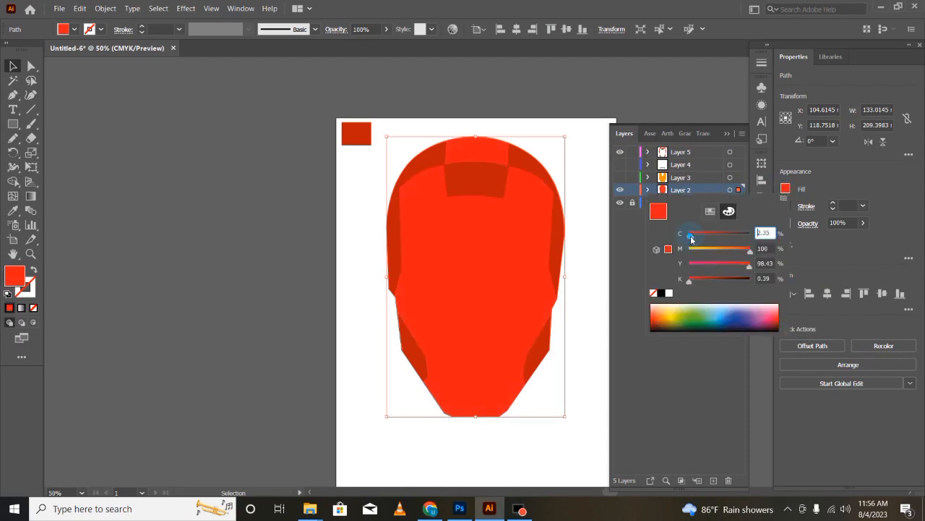
left_click(762, 374)
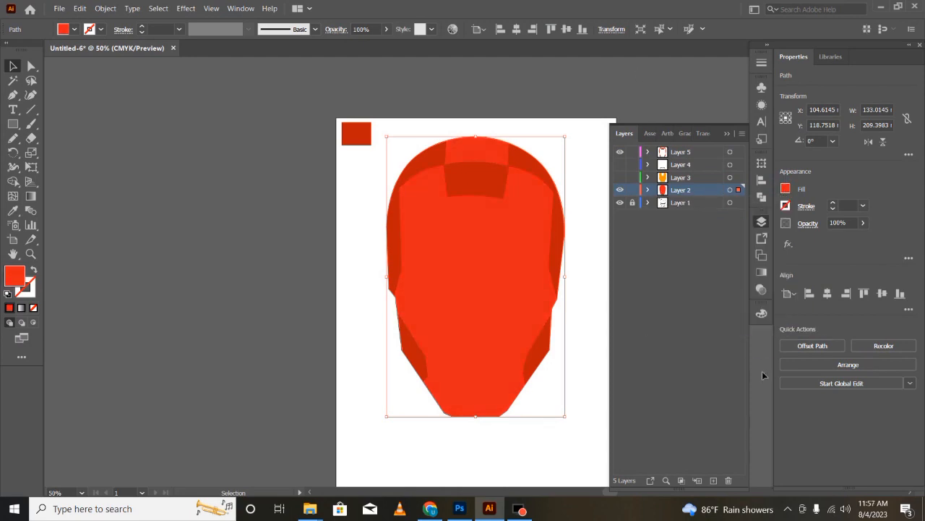
- Lower the opacity of the Layer 2 silhouette so the line drawing shows through it
left_click(432, 159)
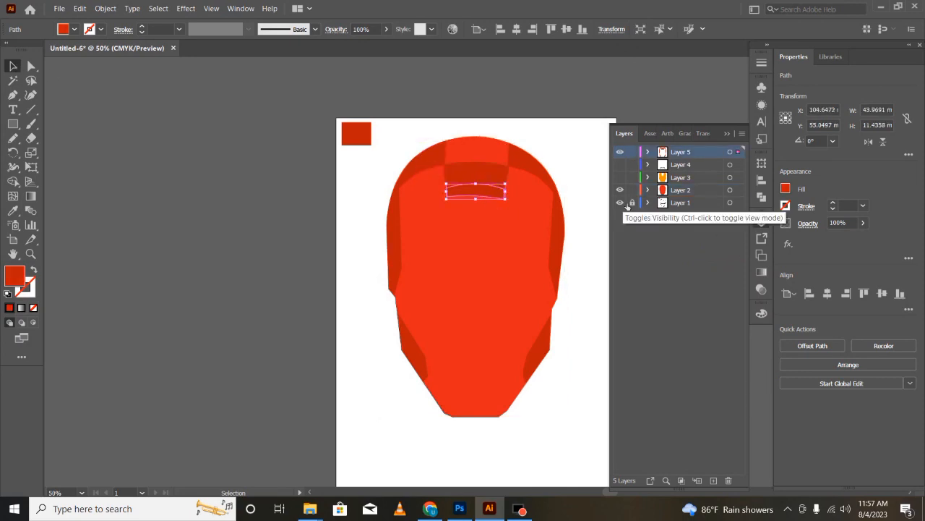
left_click(730, 190)
left_click(862, 222)
mouse_move(867, 239)
left_mouse_down()
mouse_move(835, 238)
mouse_move(865, 238)
left_mouse_up()
left_click(730, 152)
left_click(864, 223)
left_click(721, 271)
left_click(863, 223)
left_click(687, 272)
left_click(592, 242)
- Apply a white-to-black linear gradient to the curved forehead band on Layer 5
left_click(477, 191)
key("ctrl+plus")
key("ctrl+plus")
key("ctrl+plus")
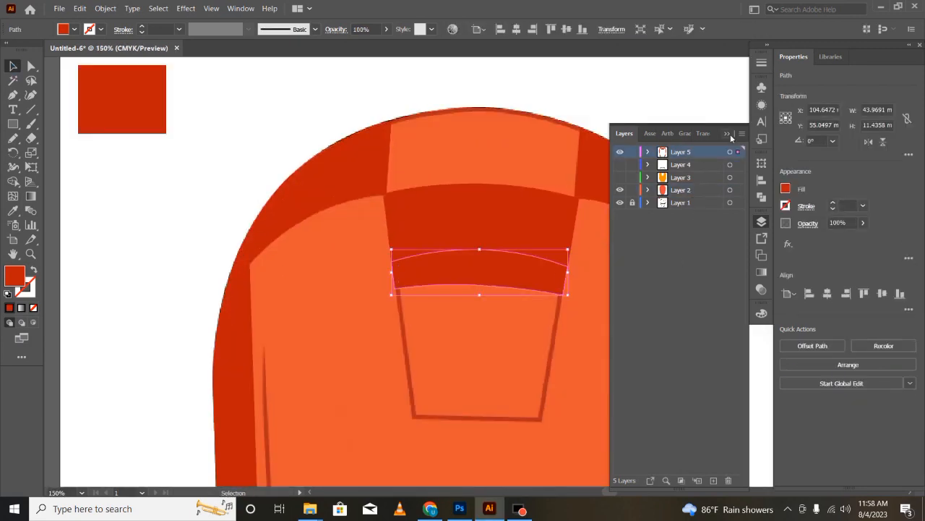
left_click(728, 134)
key("g")
left_click(484, 263)
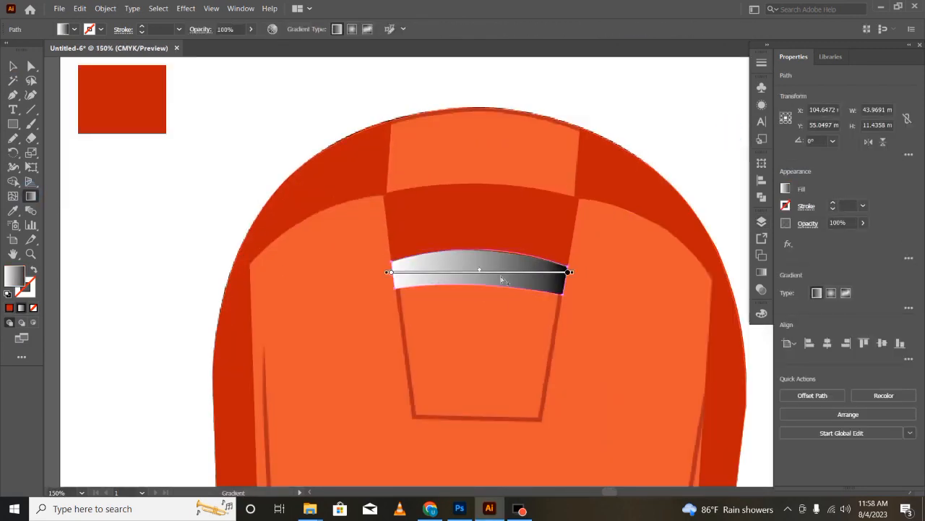
- Replace the curved forehead band's black-and-white fill with a preset yellow-orange-red linear gradient
left_click(786, 188)
left_click(782, 358)
left_click(73, 29)
left_click(761, 222)
left_click(73, 29)
left_click(17, 75)
left_click(82, 212)
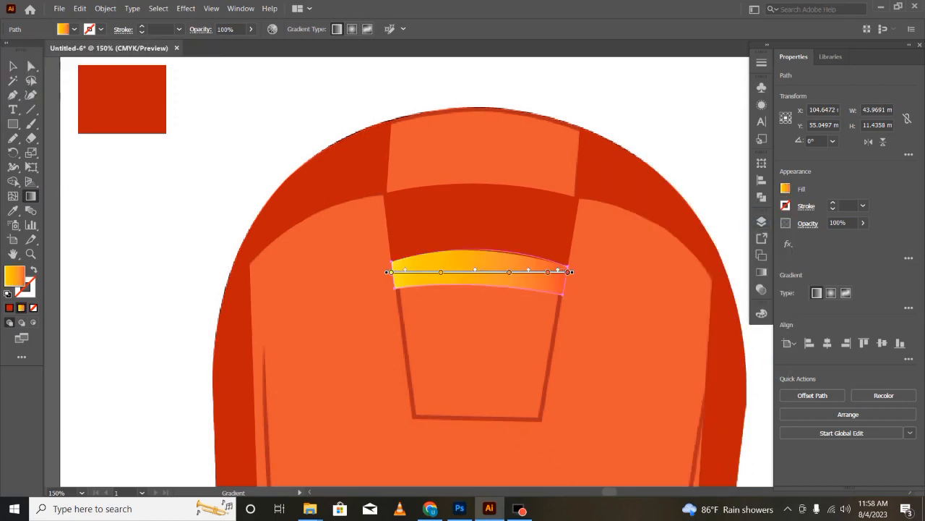
- Show the gradient settings and redirect the forehead band's gradient vertically, at about 91.6°, extending well below the band
left_click(786, 188)
left_click(710, 213)
left_click(14, 66)
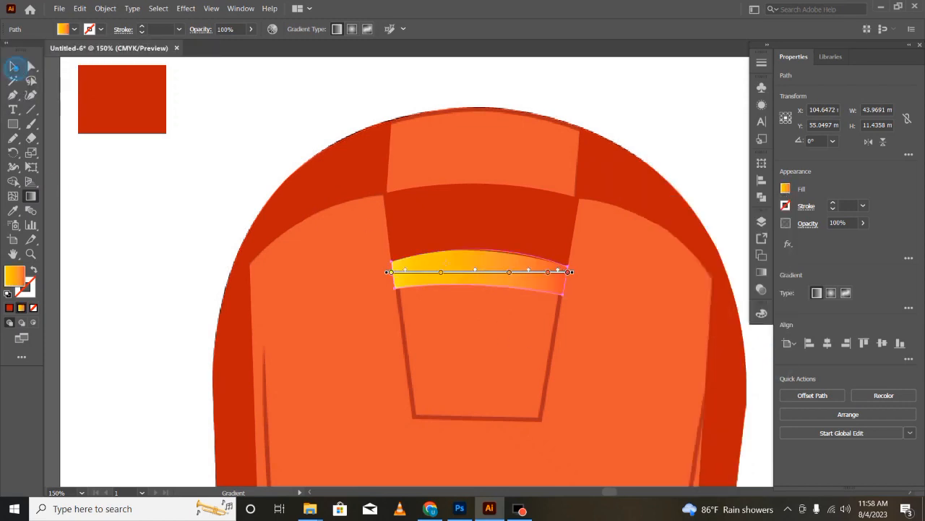
double_click(30, 196)
left_click_drag(579, 273, 383, 158)
mouse_move(385, 171)
left_mouse_down()
mouse_move(482, 236)
mouse_move(482, 329)
left_mouse_up()
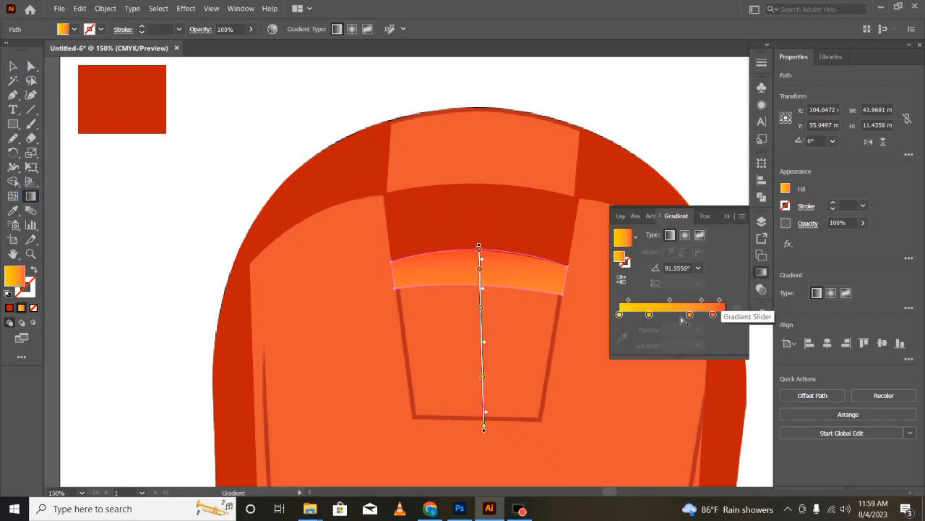
- Recolour the two stops at the red end of the forehead band's gradient with dark reds
double_click(713, 314)
left_click(570, 358)
left_click(714, 441)
double_click(725, 314)
left_click(714, 443)
left_click(713, 438)
double_click(713, 314)
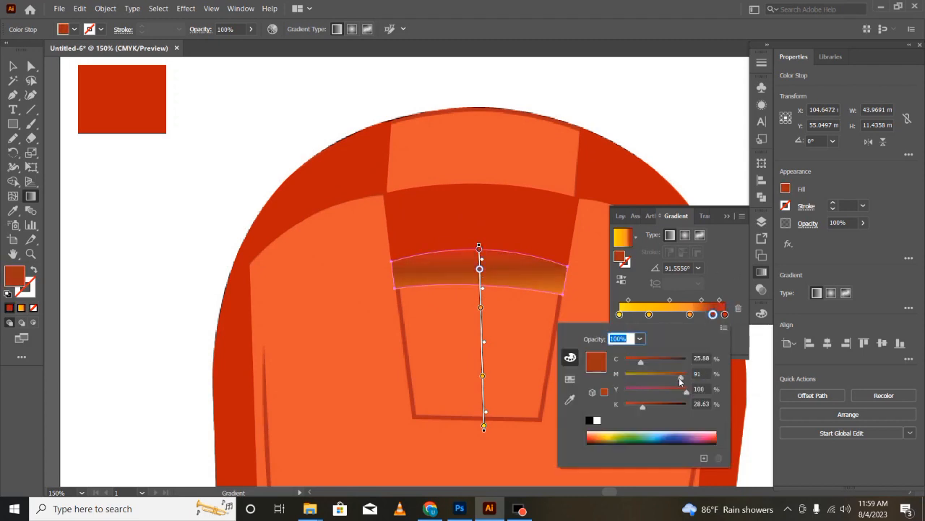
- Reduce the band's gradient to a bright red start stop and a dark red end stop of M 100, Y 100, K 50
left_click_drag(690, 314, 691, 339)
double_click(619, 315)
left_click(569, 378)
left_click(604, 351)
double_click(689, 315)
left_click(596, 388)
double_click(725, 315)
left_click(595, 388)
double_click(725, 315)
left_click_drag(626, 405, 656, 407)
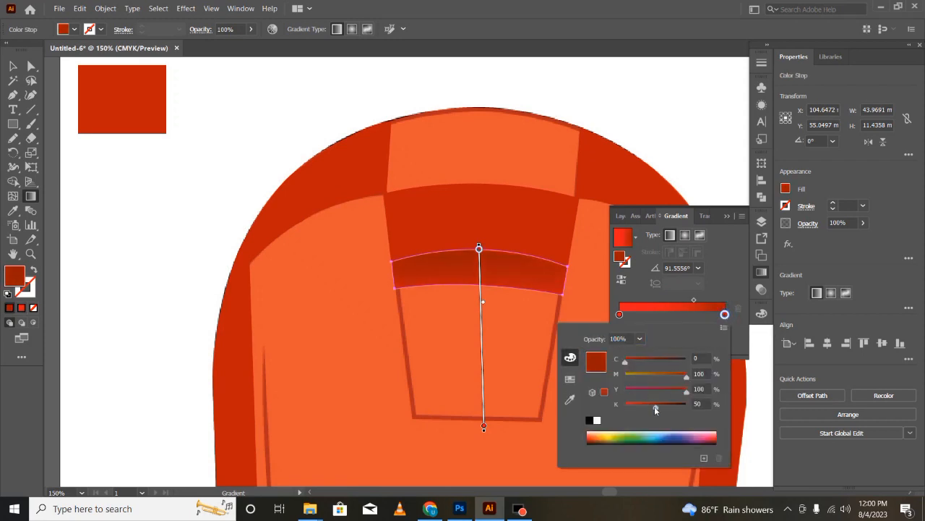
- Shift the gradient's midpoint towards the dark end, move the bright stop inward and adjust the dark stop on the forehead band
left_click_drag(694, 300, 706, 302)
left_click_drag(620, 315, 630, 316)
left_click_drag(479, 246, 480, 256)
key("v")
left_click(158, 253)
scroll(532, 334, "down", 3)
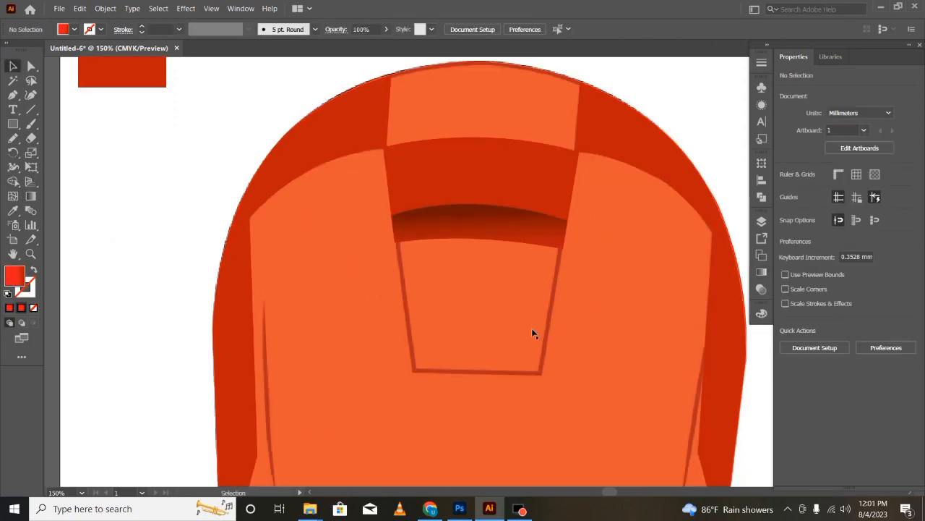
scroll(533, 335, "up", 2)
- Copy the band's red gradient onto the forehead panel directly above it with the Eyedropper
left_click(496, 212)
key("i")
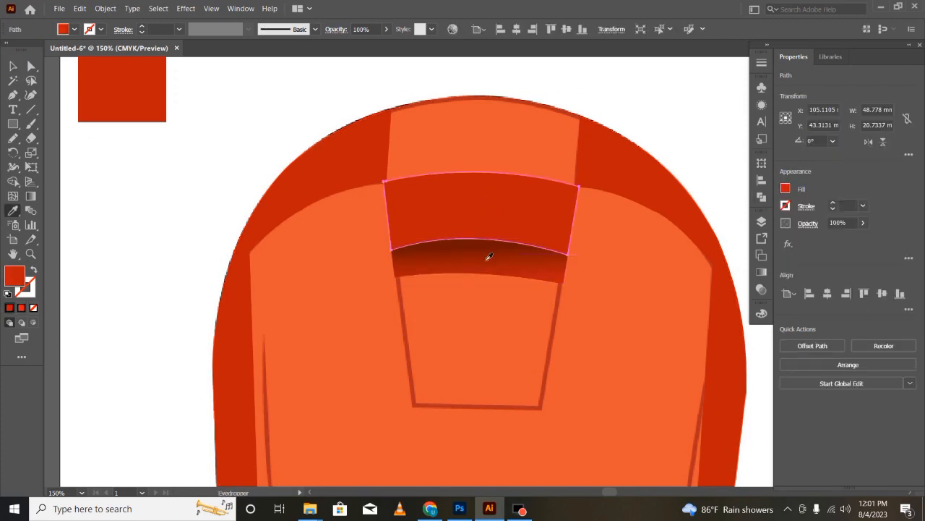
left_click(488, 257)
- Set the Layer 2 silhouette's opacity to 100% and show the orange face plate on Layer 3
left_click(762, 221)
left_click(738, 190)
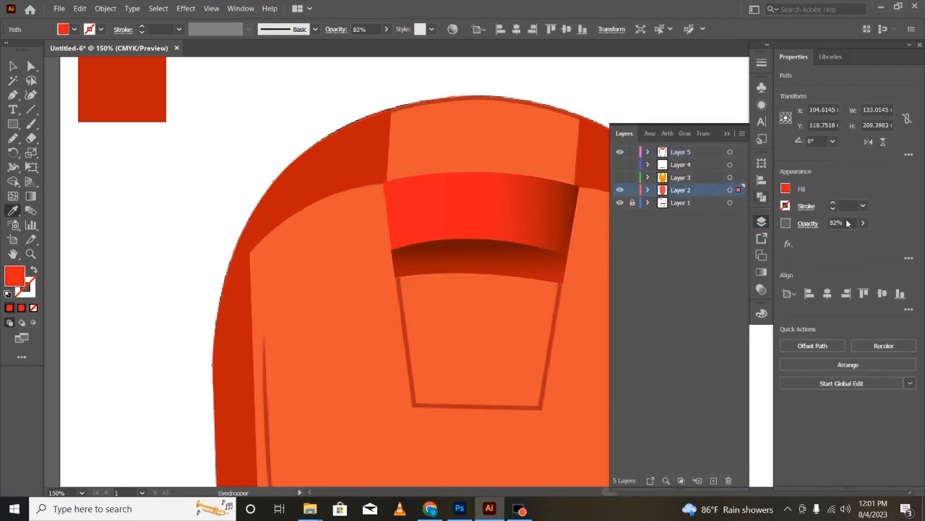
left_click(863, 223)
left_click_drag(852, 238, 878, 240)
left_click(620, 177)
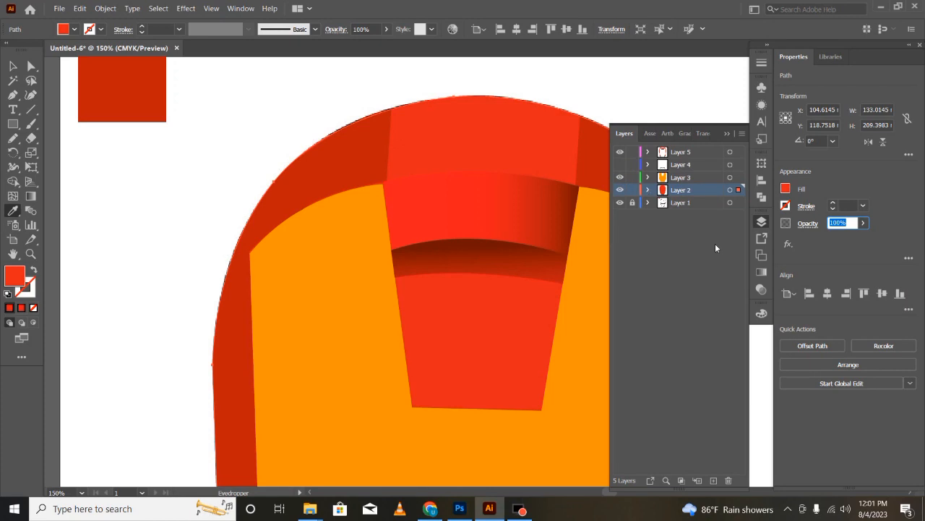
- Copy the forehead panel's red gradient onto the Layer 2 silhouette with the Eyedropper
left_click(727, 134)
key("ctrl+minus")
key("v")
left_click(526, 288)
left_click(448, 173)
left_click(466, 319)
key("i")
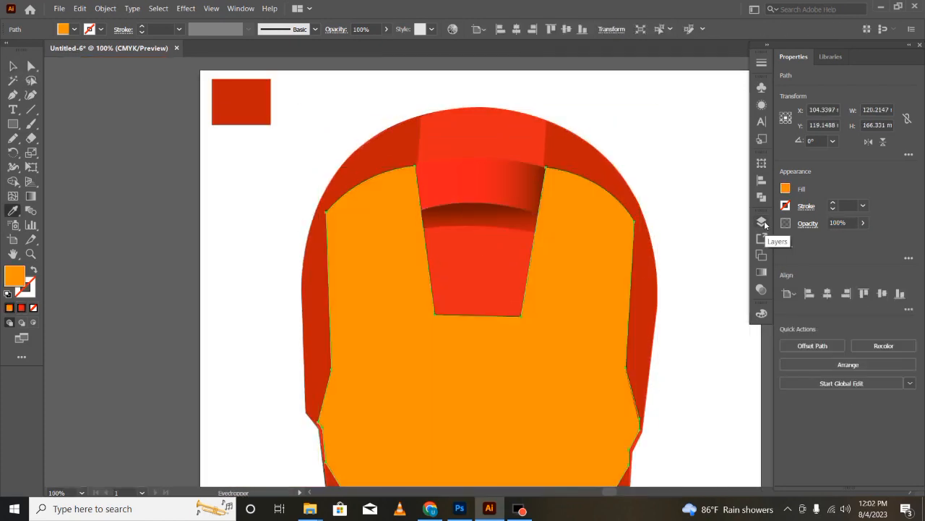
key("ctrl+minus")
left_click(16, 71)
left_click(474, 103)
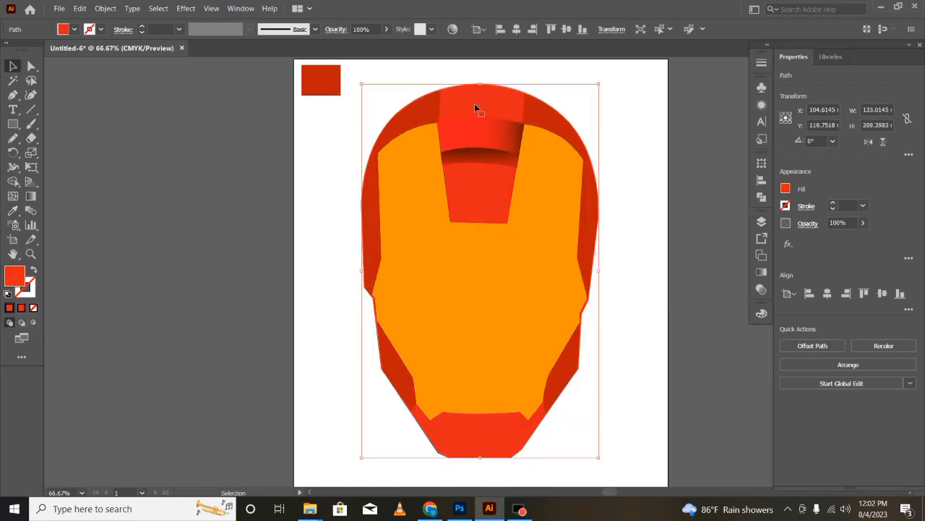
key("i")
left_click(504, 133)
- Select the dark red rim and cheek panels on both sides together and give them the silhouette's red gradient
key("v")
left_click(544, 112)
left_click(571, 134, "shift")
left_click(593, 193, "shift")
left_click(421, 111, "shift")
left_click(385, 138, "shift")
left_click(394, 365, "shift")
left_click(564, 383, "shift")
key("i")
left_click(504, 431)
- Flatten the curved lower edge of the upper forehead panel with Direct Selection
left_click(30, 66)
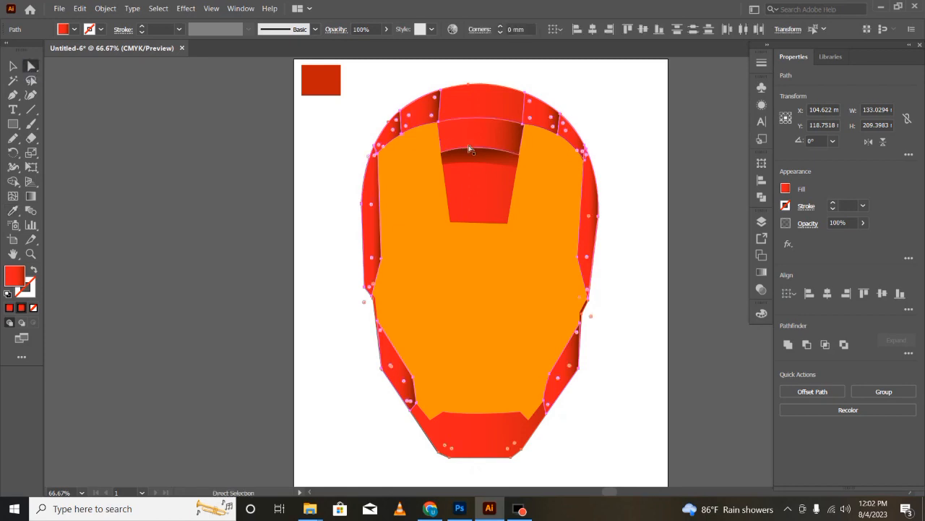
left_click(472, 149)
left_click_drag(481, 140, 481, 147)
left_click(13, 67)
left_click(151, 259)
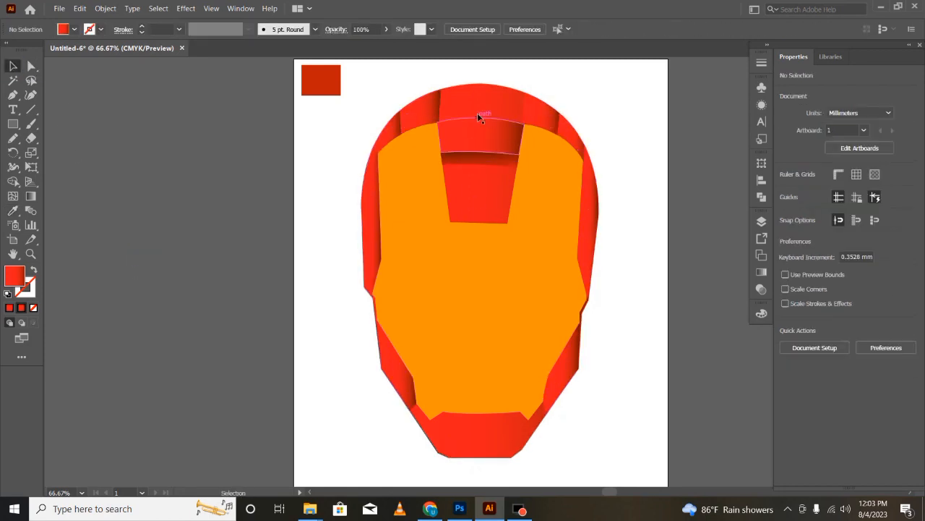
- Redraw the horizontal gradients on the two long side panels so each darkens towards the face plate
left_click(441, 113)
left_click(587, 217)
key("g")
mouse_move(581, 222)
left_mouse_down()
mouse_move(609, 224)
mouse_move(602, 222)
left_mouse_up()
key("v")
left_click(366, 235)
key("g")
mouse_move(380, 221)
left_mouse_down()
mouse_move(338, 223)
mouse_move(372, 222)
left_mouse_up()
left_click_drag(346, 222, 366, 222)
left_click(12, 65)
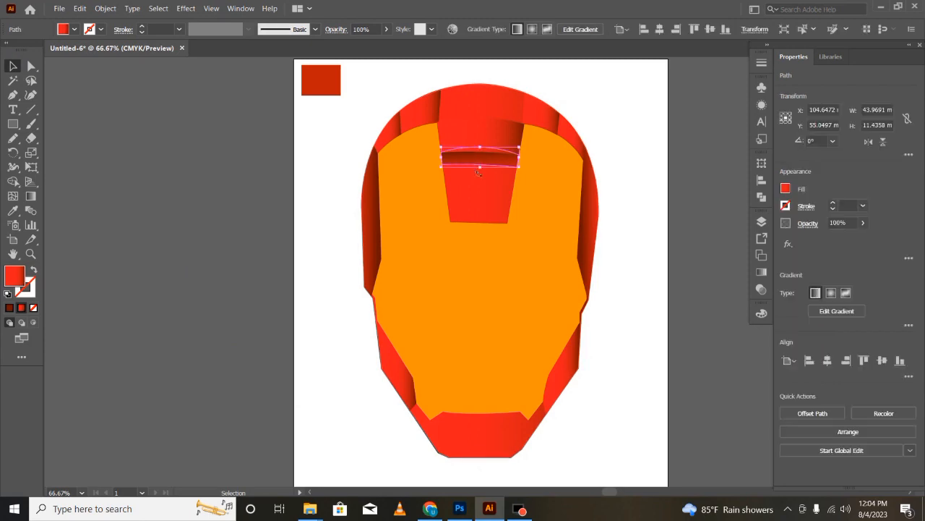
- Angle the upper forehead panel's gradient diagonally so it darkens towards its upper right corner
key("ctrl+shift+a")
left_click(506, 137)
key("g")
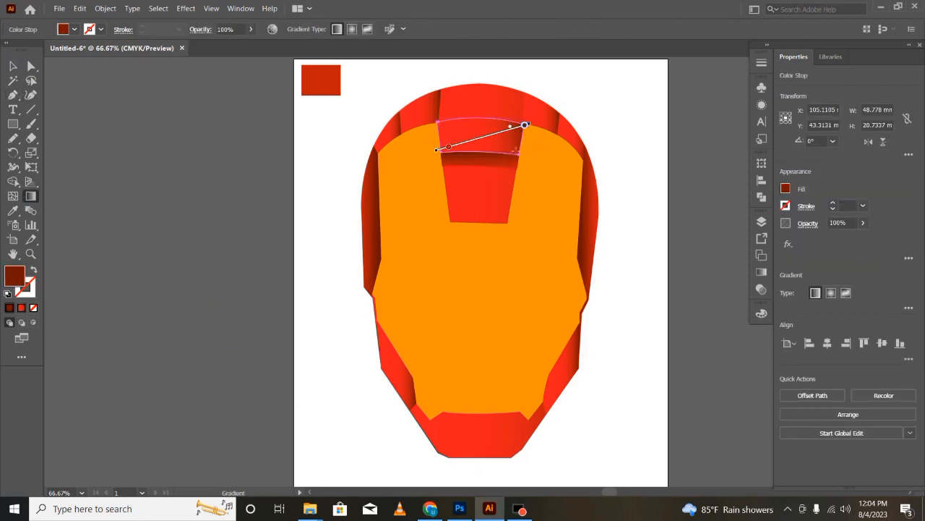
- Redraw the gradient on the curved band below the upper forehead panel so the band becomes mostly bright red
key("v")
left_click(493, 160)
key("g")
mouse_move(496, 143)
left_mouse_down()
mouse_move(545, 158)
mouse_move(548, 205)
left_mouse_up()
mouse_move(491, 216)
left_mouse_down()
mouse_move(464, 162)
mouse_move(515, 175)
left_mouse_up()
key("v")
left_click(422, 230)
left_click(473, 160)
key("g")
key("v")
left_click(167, 297)
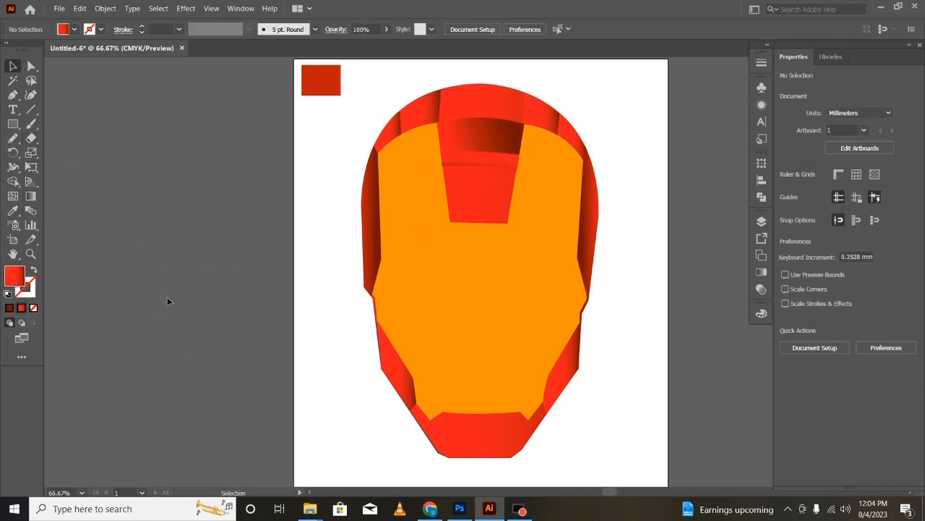
- Redraw the silhouette's gradient diagonally from bright red at the upper left to dark red at the chin
left_click(434, 124)
key("g")
left_click(509, 270)
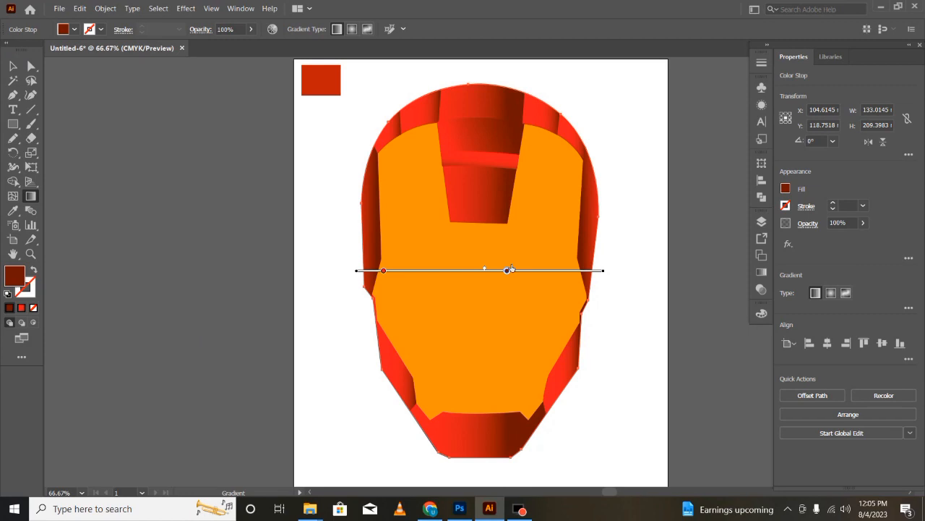
mouse_move(609, 272)
left_mouse_down()
mouse_move(525, 178)
mouse_move(524, 198)
mouse_move(452, 330)
left_mouse_up()
mouse_move(496, 281)
left_mouse_down()
mouse_move(461, 248)
mouse_move(451, 250)
left_mouse_up()
left_click_drag(475, 266, 495, 278)
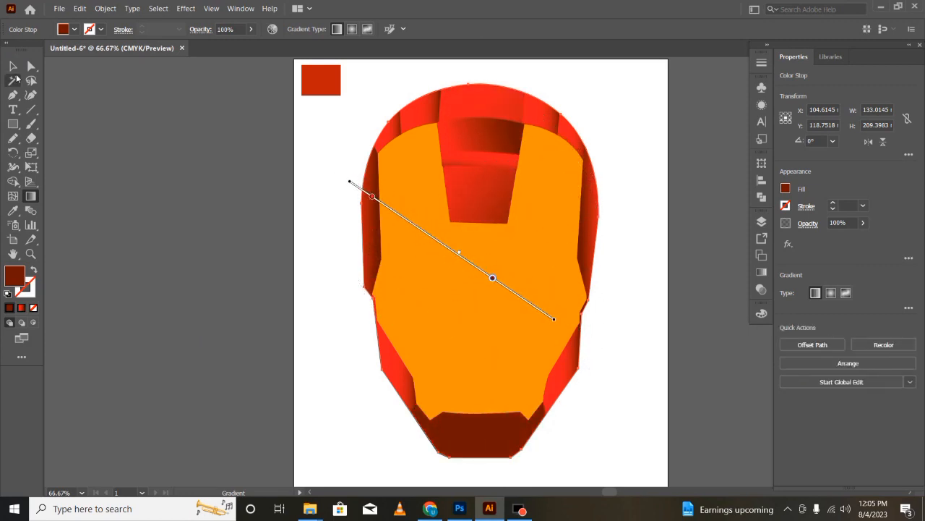
left_click(13, 66)
left_click(194, 356)
- Redraw the gradients on the two upper-left rim panels so they darken towards the helmet's outer edge
left_click(370, 227)
left_click(421, 111)
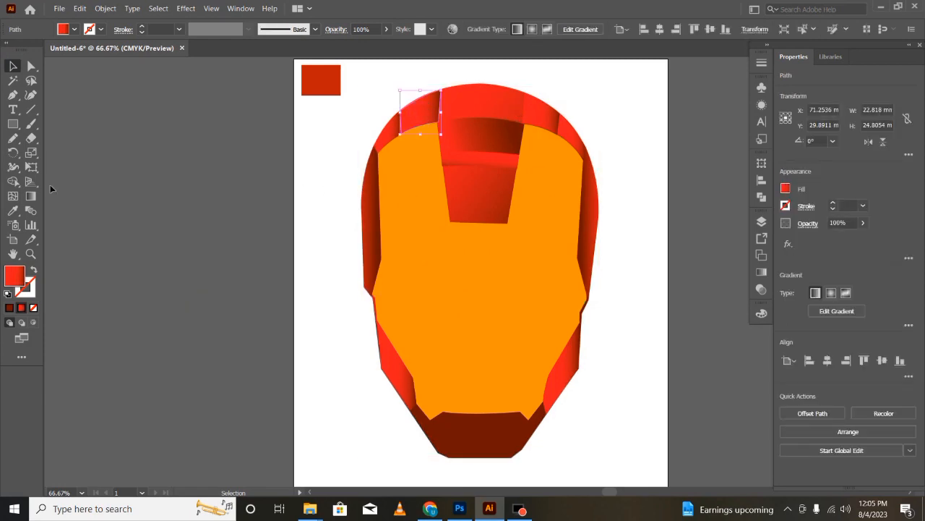
left_click(31, 196)
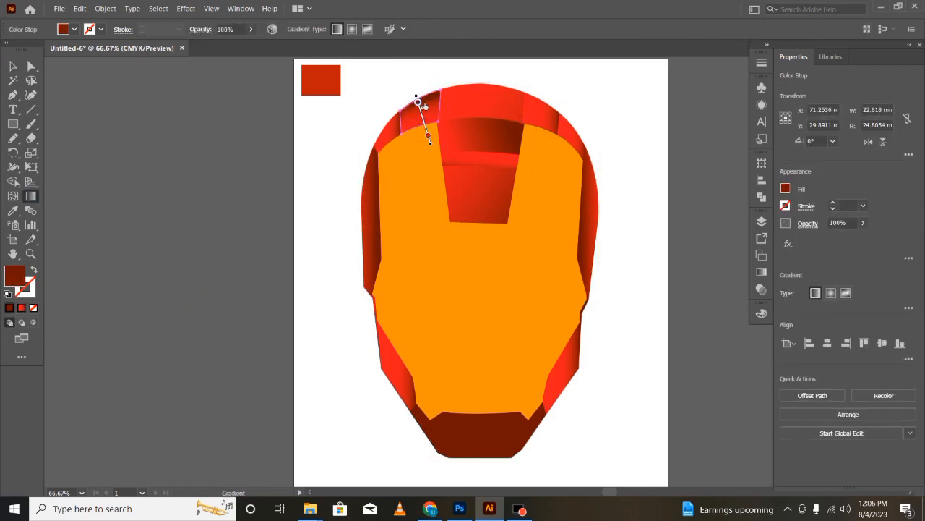
left_click(13, 66)
left_click(392, 132)
left_click(31, 196)
left_click_drag(408, 131, 375, 101)
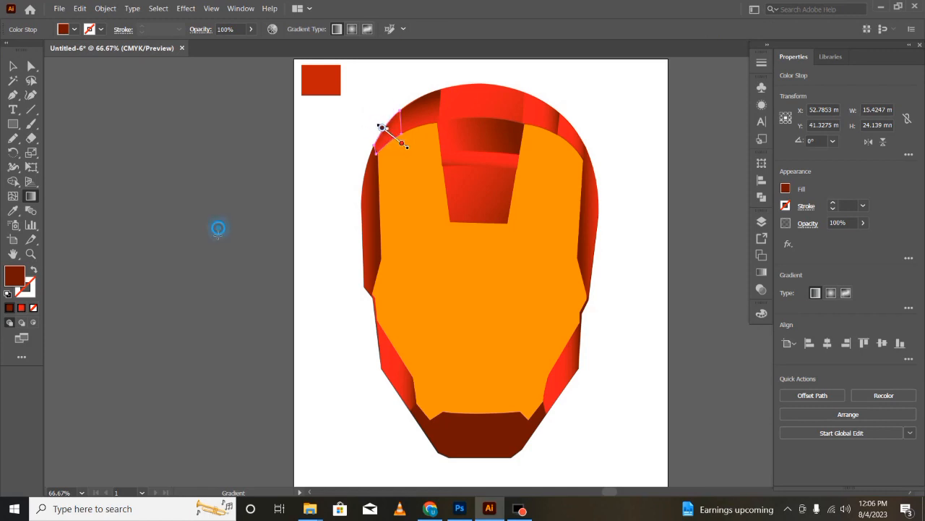
- Redraw the gradients on the two upper-right rim panels diagonally, with the dark end towards the helmet's outer edge
left_click(13, 67)
left_click(542, 111)
left_click(31, 196)
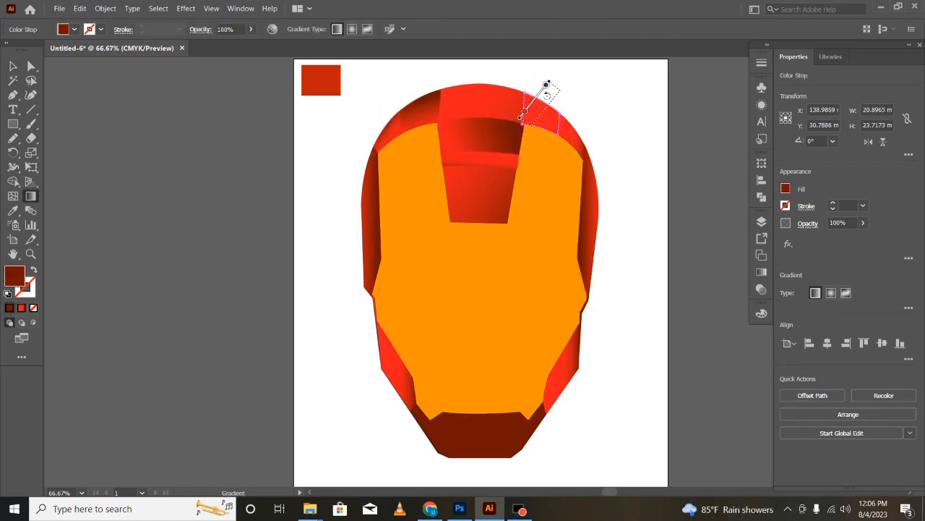
left_click(572, 118, "ctrl")
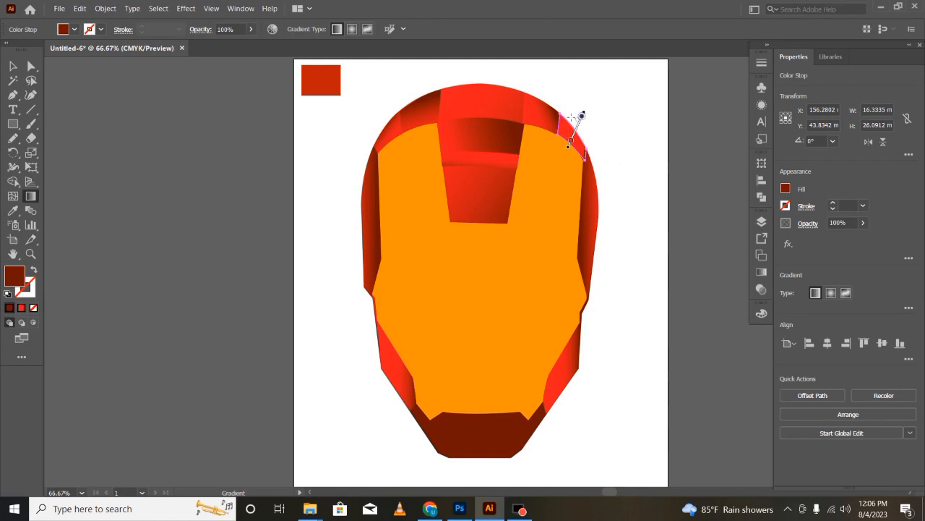
key("v")
left_click(618, 165)
left_click(581, 142)
key("g")
left_click_drag(582, 122, 592, 133)
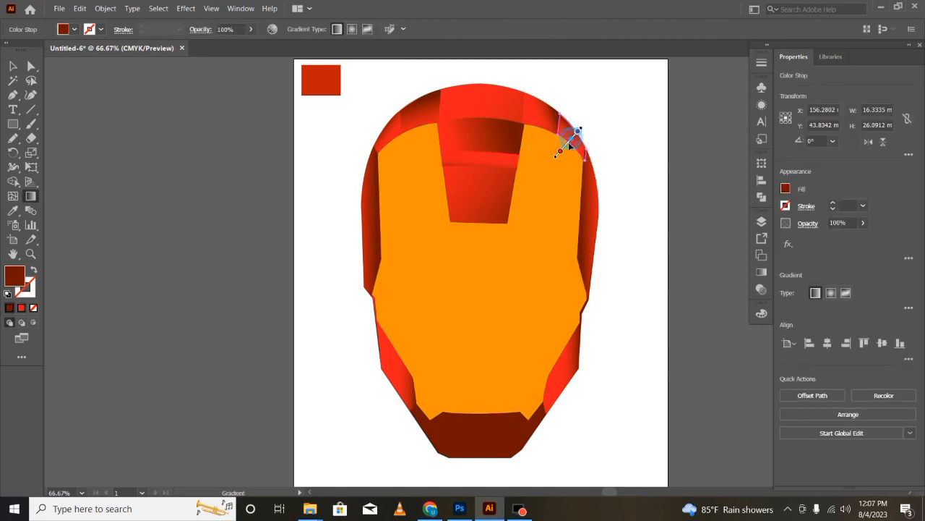
key("v")
left_click(192, 326)
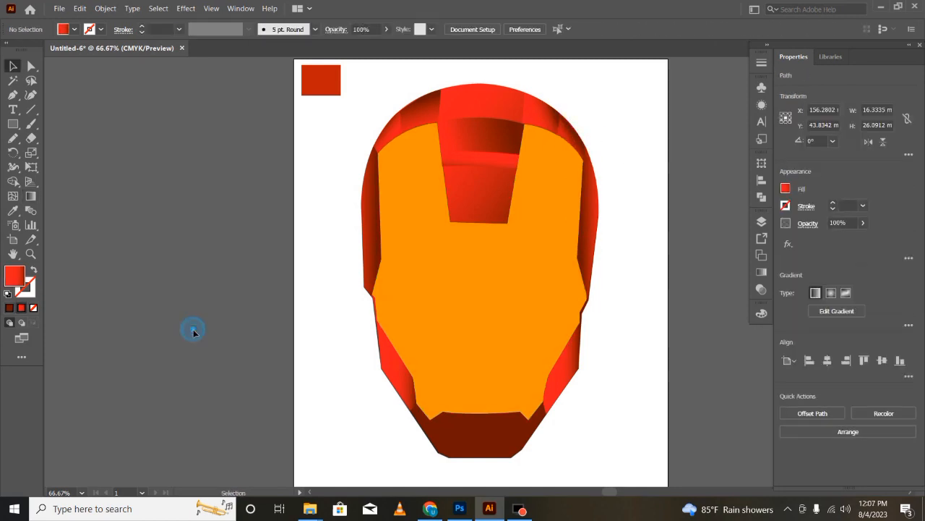
- Redraw the gradients on the left and right cheek panels diagonally, with dark red beside the face plate
left_click(387, 356)
key("g")
mouse_move(420, 367)
left_mouse_down()
mouse_move(415, 354)
mouse_move(384, 379)
left_mouse_up()
key("v")
left_click(561, 382)
key("g")
left_click_drag(587, 368, 519, 330)
left_click_drag(537, 348, 571, 382)
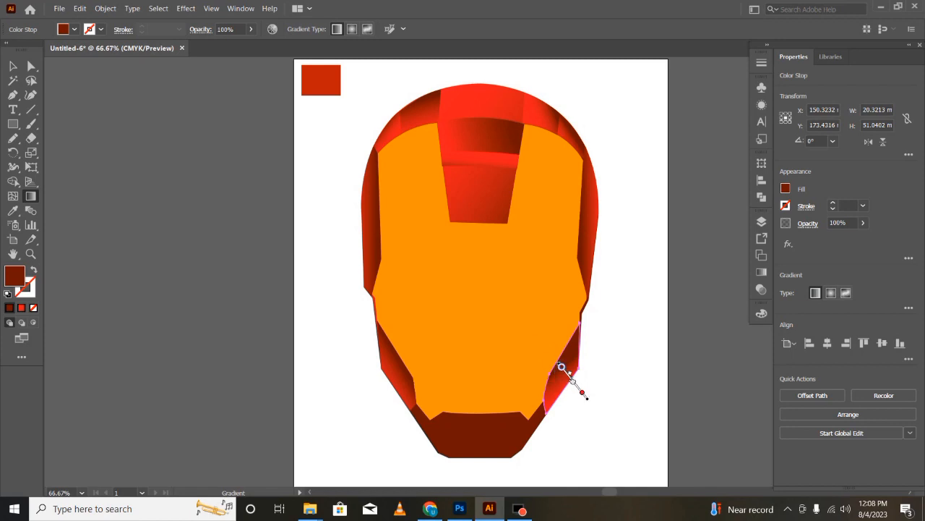
key("v")
left_click(186, 423)
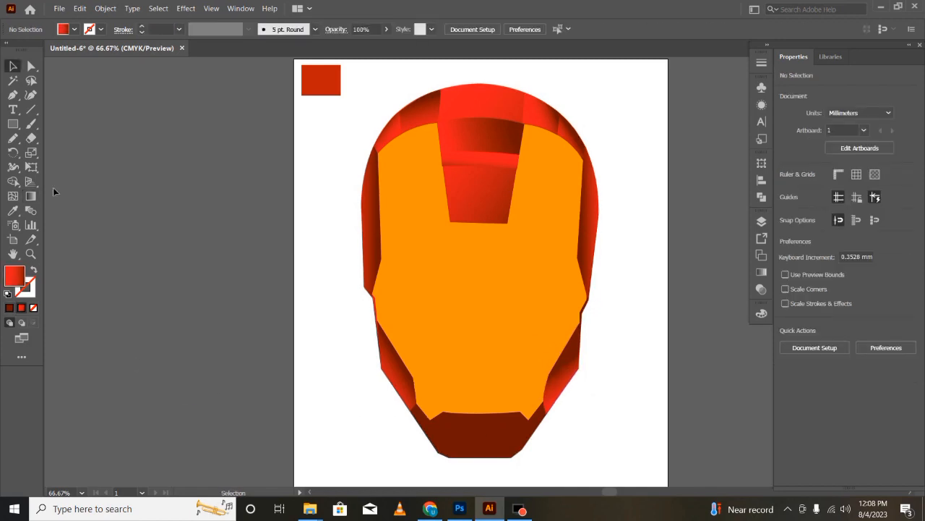
- Draw a closed four-sided panel with the Pen tool over the tapered forehead area below the curved band
key("p")
left_click(443, 166)
left_click(518, 169)
left_click(507, 223)
left_click(450, 222)
left_click(442, 166)
- Fill the tapered forehead panel with a red gradient running downward to dark red along its lower edge
key("v")
key("g")
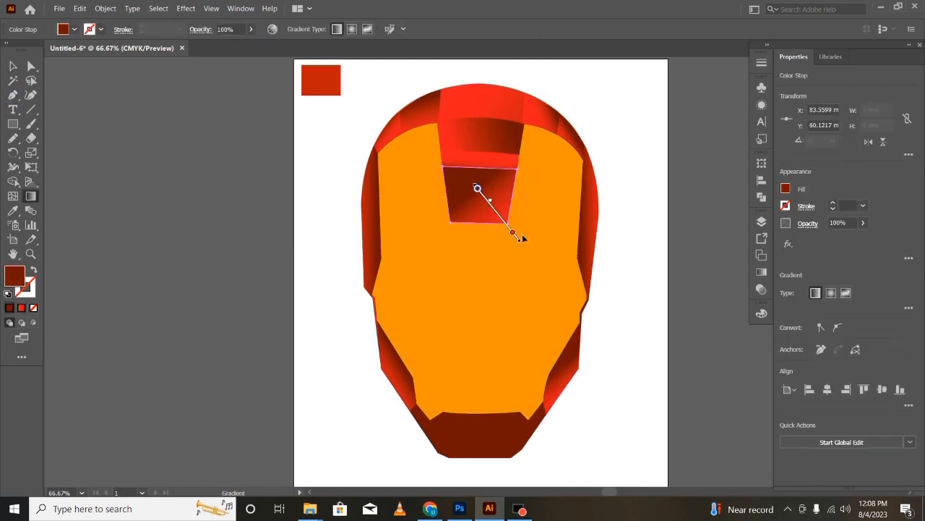
left_click_drag(522, 238, 579, 224)
mouse_move(521, 235)
left_mouse_down()
mouse_move(500, 208)
mouse_move(494, 217)
left_mouse_up()
key("v")
left_click(180, 292)
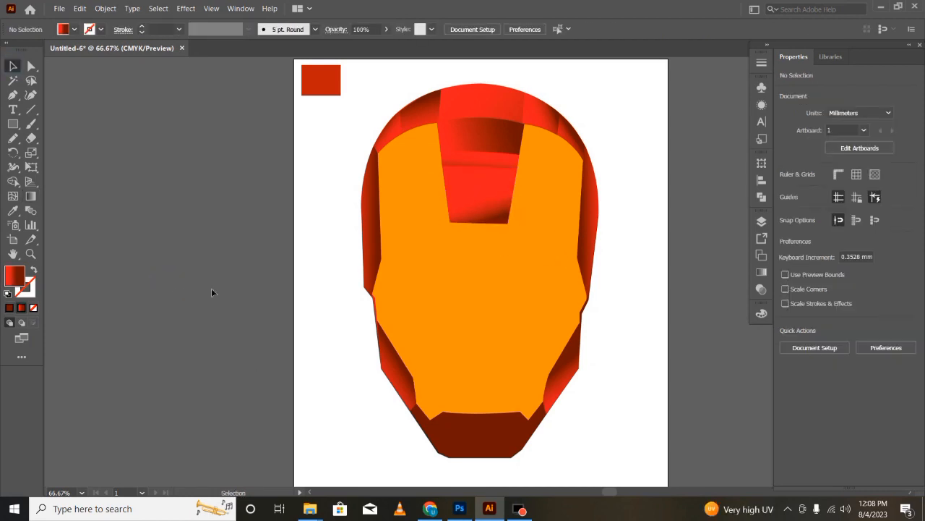
left_click(481, 197)
key("g")
left_click_drag(482, 187, 492, 257)
key("v")
left_click(106, 409)
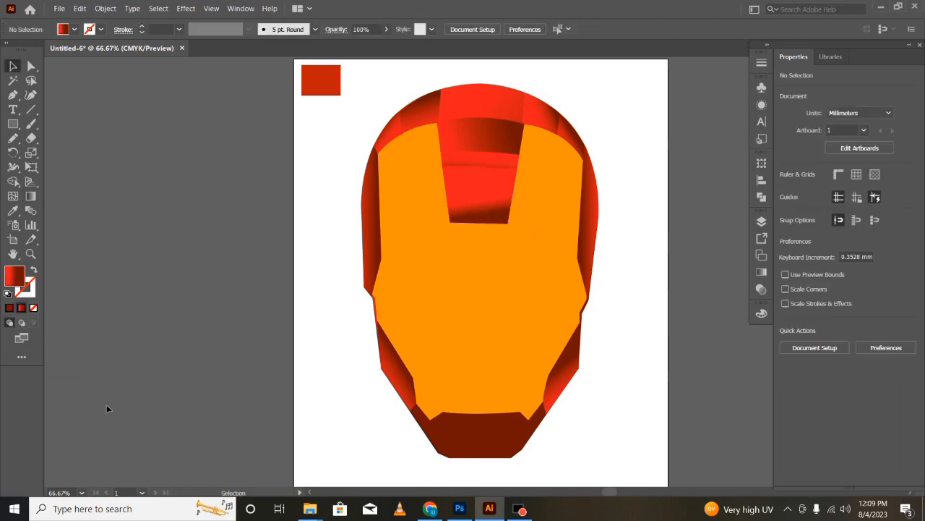
- Adjust the inner edge of the rim panel left of the forehead with Direct Selection
left_click(386, 134)
key("a")
left_click(437, 105)
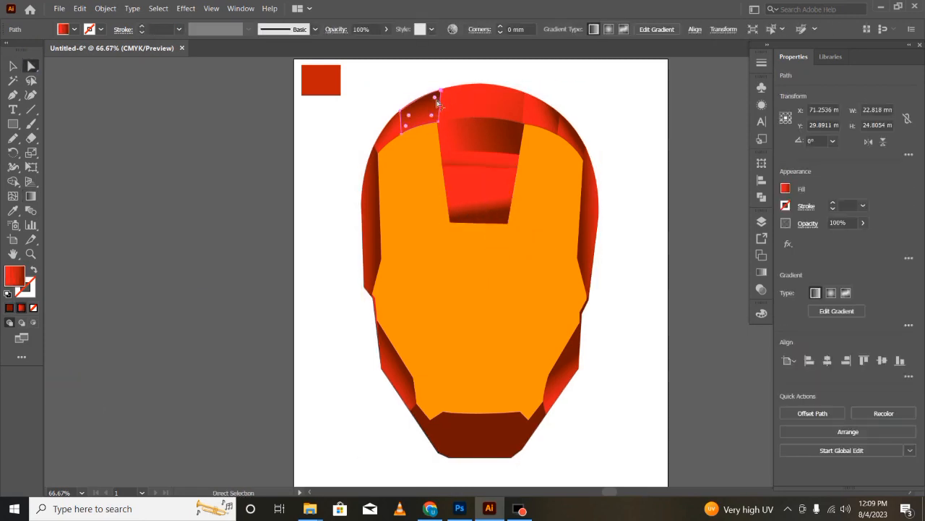
left_click(12, 66)
left_click(180, 137)
left_click(414, 129)
left_click(532, 120)
left_click(70, 403)
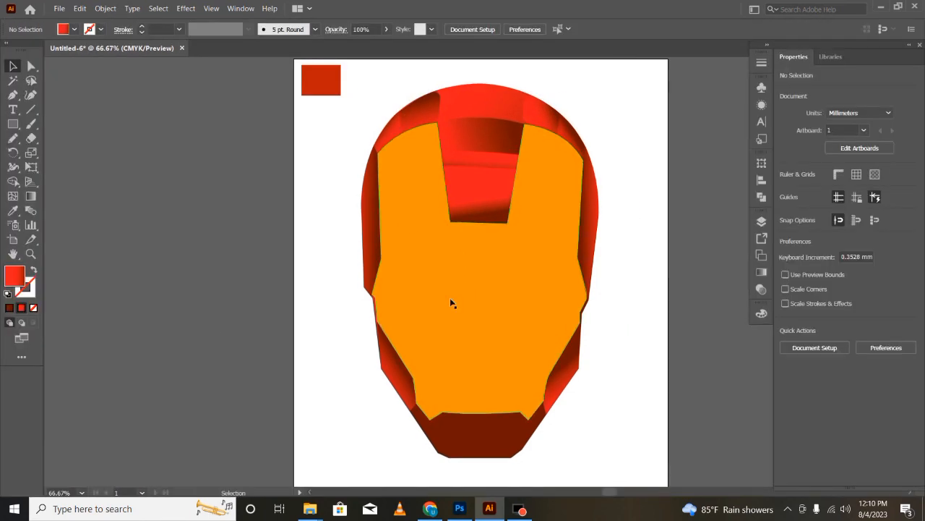
- Set the opacity of the orange face plate on Layer 3 to 74% and hide Layer 2
left_click(761, 221)
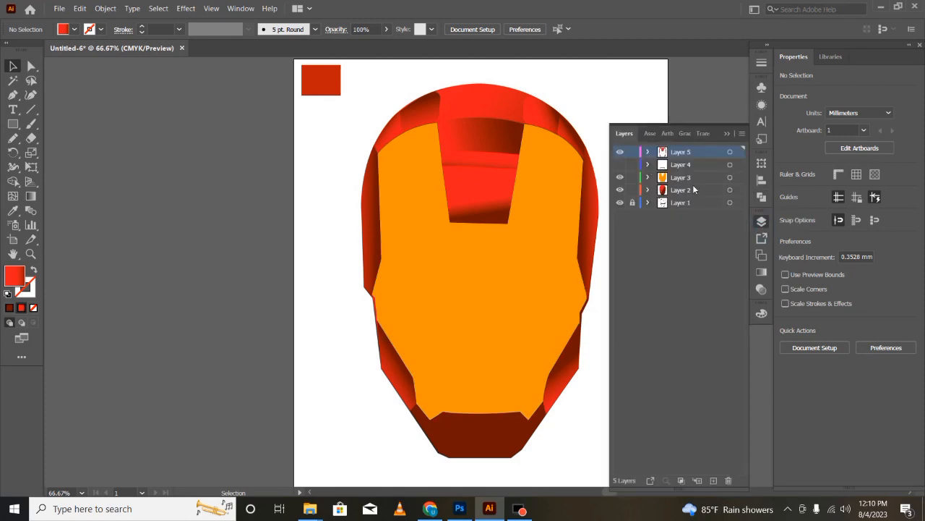
left_click(731, 177)
left_click(862, 223)
mouse_move(843, 239)
left_mouse_down()
mouse_move(822, 240)
mouse_move(861, 240)
mouse_move(850, 241)
left_mouse_up()
left_click(620, 191)
left_click(863, 223)
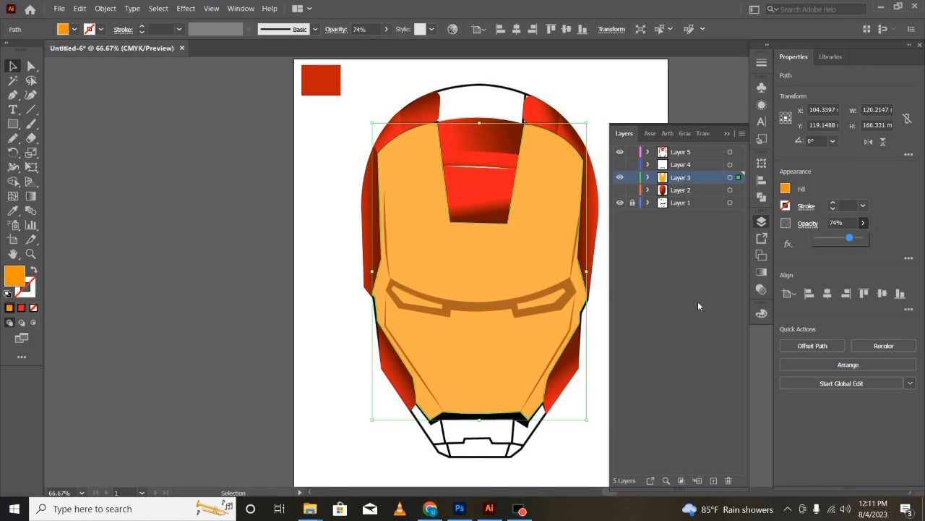
- Change the face plate's fill to the golden yellow swatch
left_click(785, 189)
left_click(680, 275)
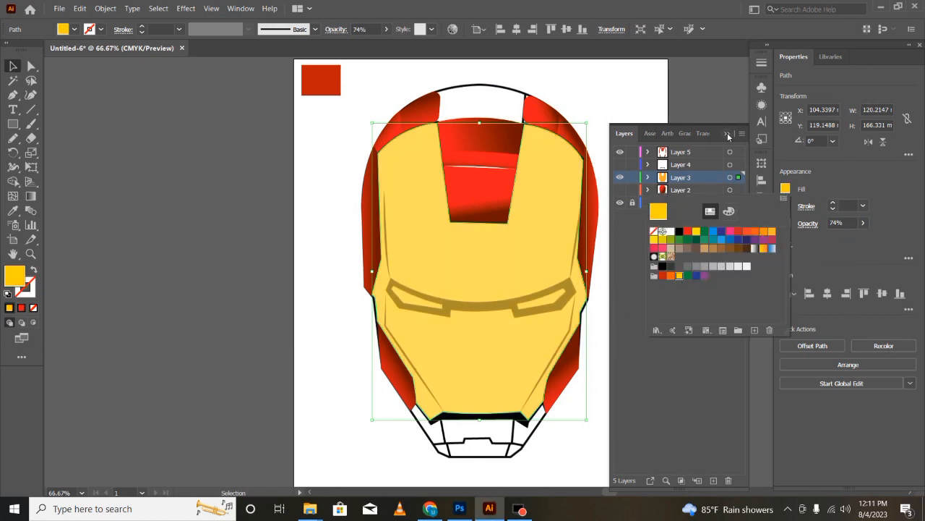
left_click(729, 135)
left_click(729, 135)
- Add a new layer above Layer 5 for the face plate shading shapes
key("p")
left_click(761, 222)
left_click(682, 153)
left_click(713, 480)
left_click(219, 298)
key("ctrl+z")
- Draw a closed yellow strip with the Pen tool along the face plate's left edge, from the temple down to the side notch and eye corner
left_click(391, 277)
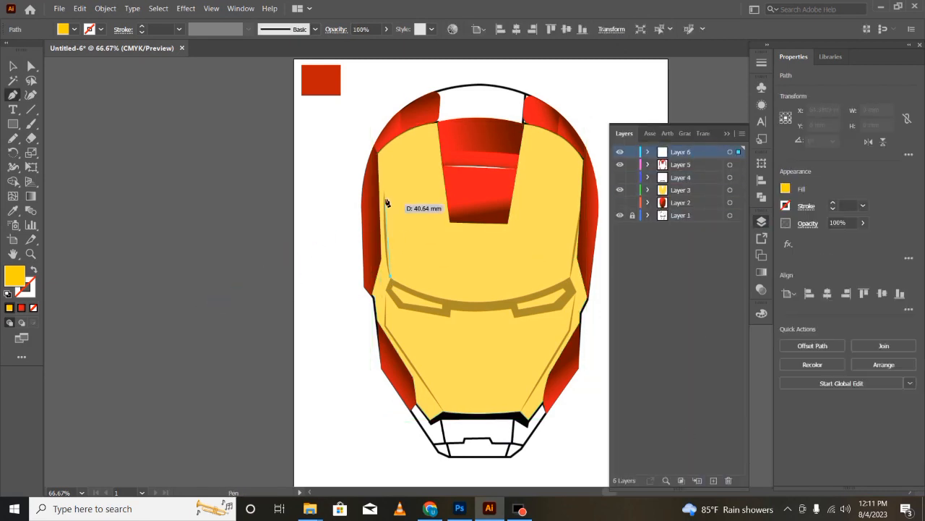
key("ctrl+z")
left_click(392, 277)
left_click(378, 152)
left_click(382, 259)
left_click(373, 296)
key("ctrl+plus")
key("ctrl+plus")
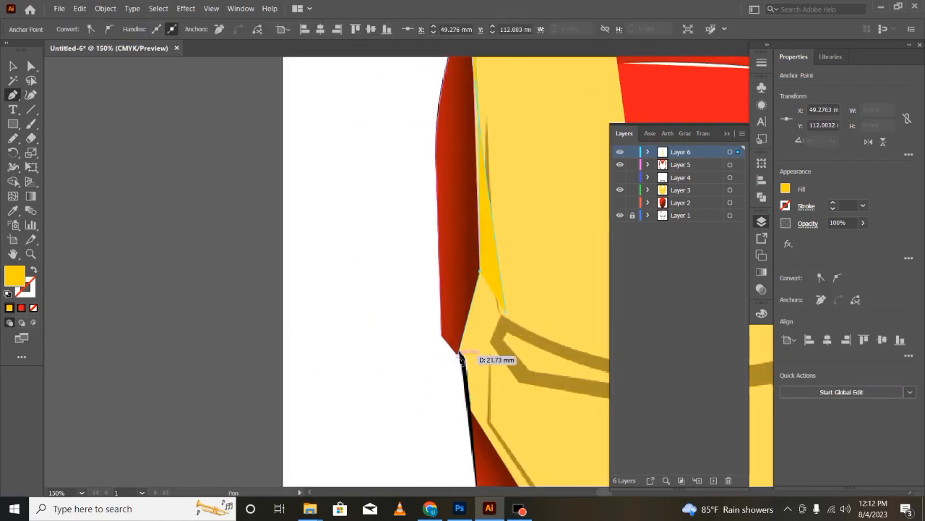
key("ctrl+z")
left_click(460, 352)
left_click(466, 357)
key("ctrl+minus")
key("ctrl+minus")
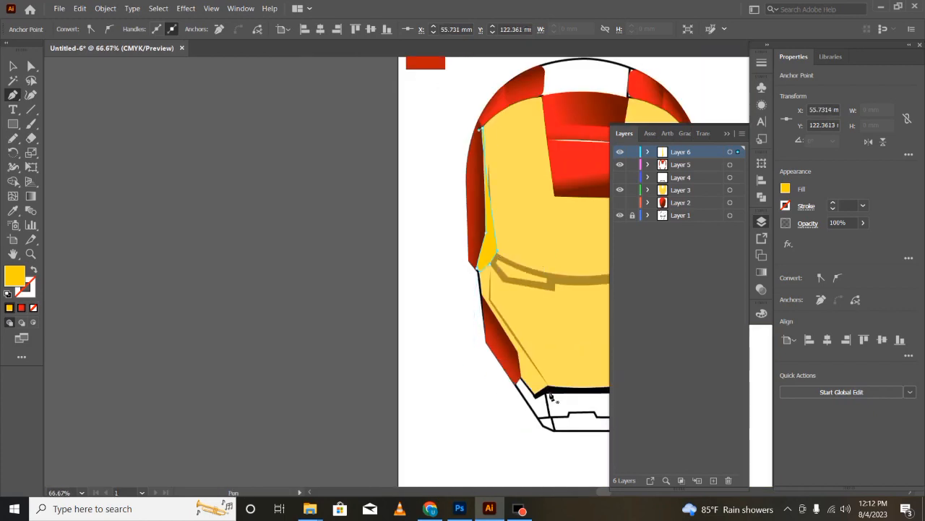
- Draw a closed strip with the Pen tool along the face plate's right cheek, from beside the eye down to the chin corner
scroll(537, 334, "right", 4)
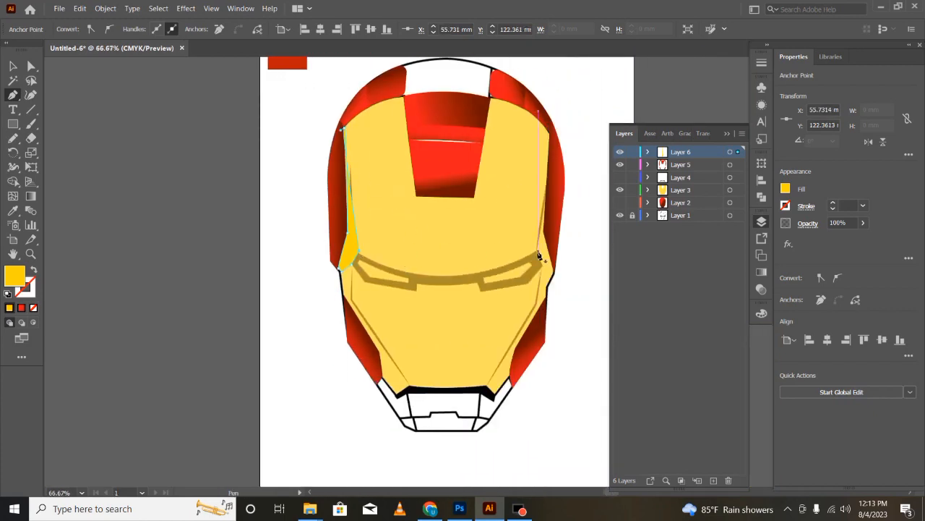
left_click(541, 269)
left_click(535, 305)
left_click(487, 386)
left_click(494, 394)
left_click(511, 374)
left_click(520, 340)
left_click(546, 296)
left_click(547, 280)
left_click(541, 270)
- Trace the matching strip along the face plate's left cheek with the Pen tool, at 22% opacity
left_click(397, 394)
left_click(409, 386)
left_click(352, 298)
left_click(352, 272)
left_click(341, 282)
left_click(344, 296)
left_click(864, 223)
left_click_drag(862, 237, 827, 237)
left_click(379, 352)
left_click(383, 376)
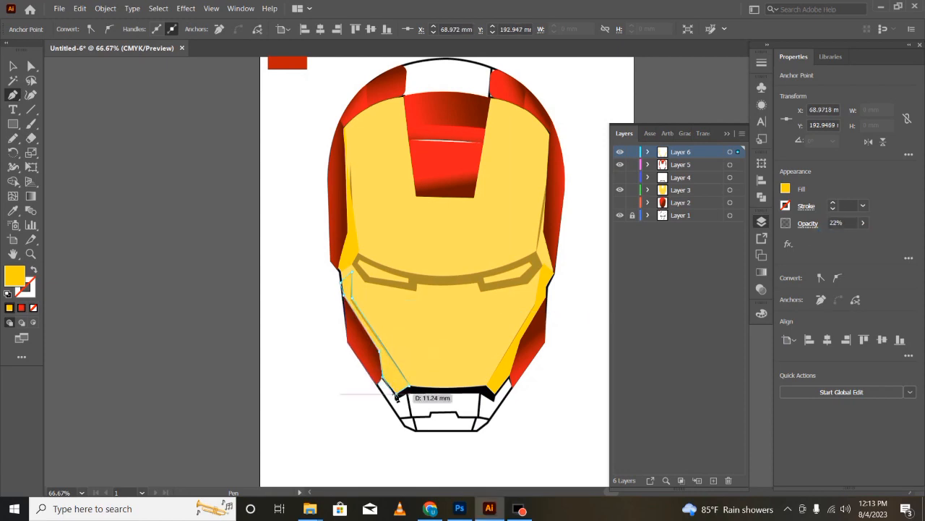
- Draw closed shadow shapes with the Pen tool beneath the right and left eye outlines
left_click(479, 282)
left_click(483, 293)
left_click(527, 283)
left_click(542, 267)
left_click(528, 287)
left_click(478, 283)
left_click(352, 267)
left_click(416, 290)
left_click_drag(420, 306, 363, 290)
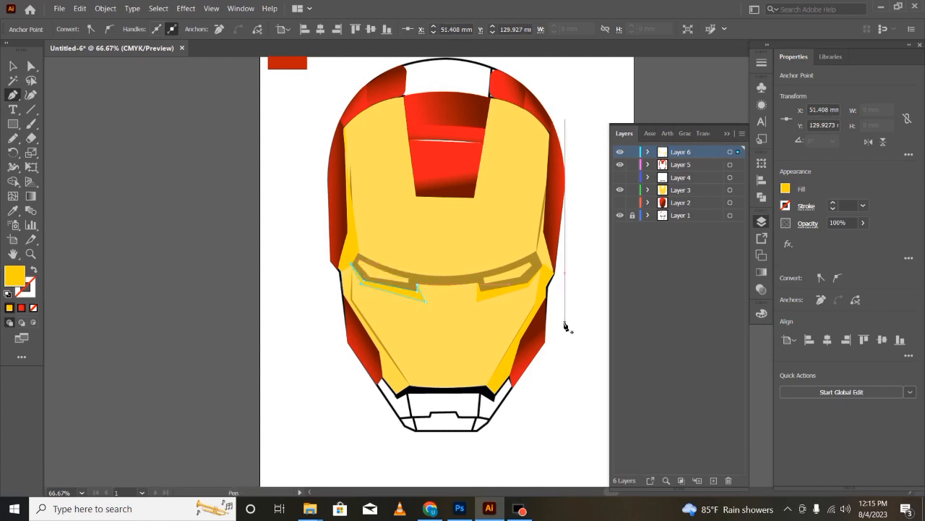
- Draw a closed curved brow shape with the Pen tool above both eyes, rising to a peak at the face plate's right edge
key("v")
left_click(451, 360)
key("p")
left_click(358, 251)
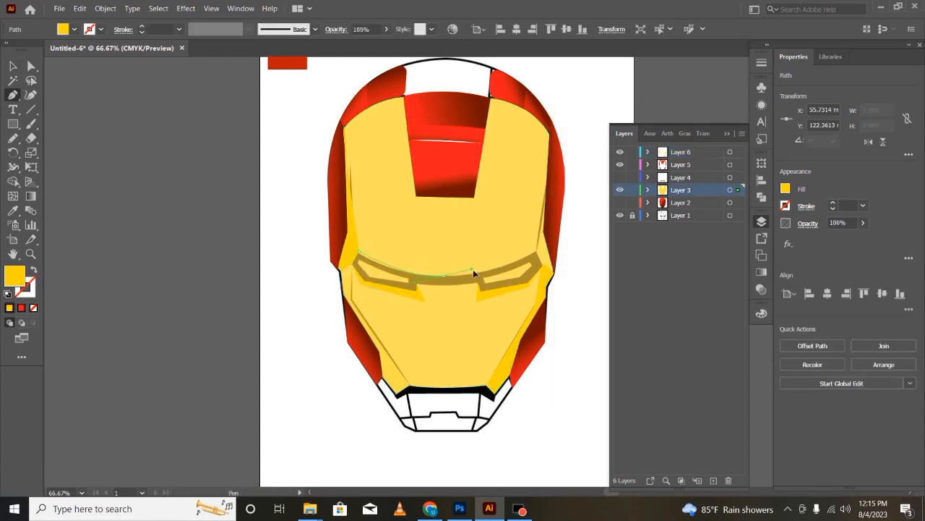
left_click_drag(473, 269, 476, 269)
left_click_drag(550, 238, 551, 237)
left_click(535, 252)
left_click(542, 212)
left_click(504, 255)
left_click_drag(445, 267, 353, 241)
left_click(359, 251)
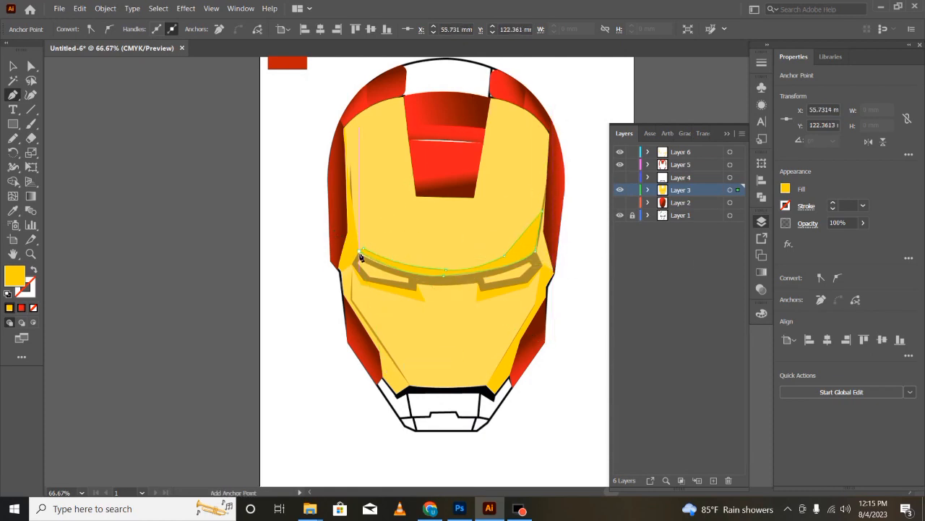
- Change the fill of all shapes on Layer 6 to light orange
key("v")
left_click(170, 326)
left_click(731, 152)
left_click(731, 190)
left_click(731, 191)
left_click(731, 190)
left_click(786, 188)
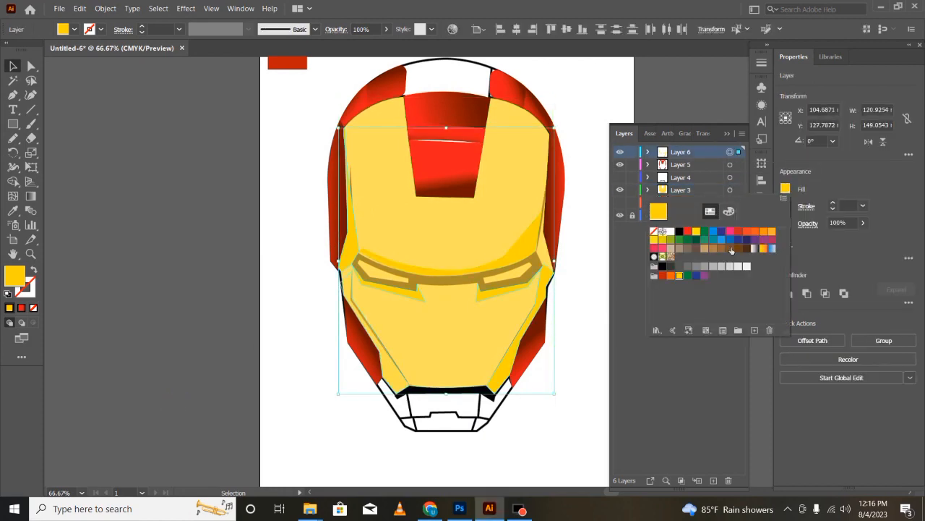
- Delete the curved brow shape above the eyes and set the Layer 6 shapes to 100% opacity
left_click(515, 253)
key("Delete")
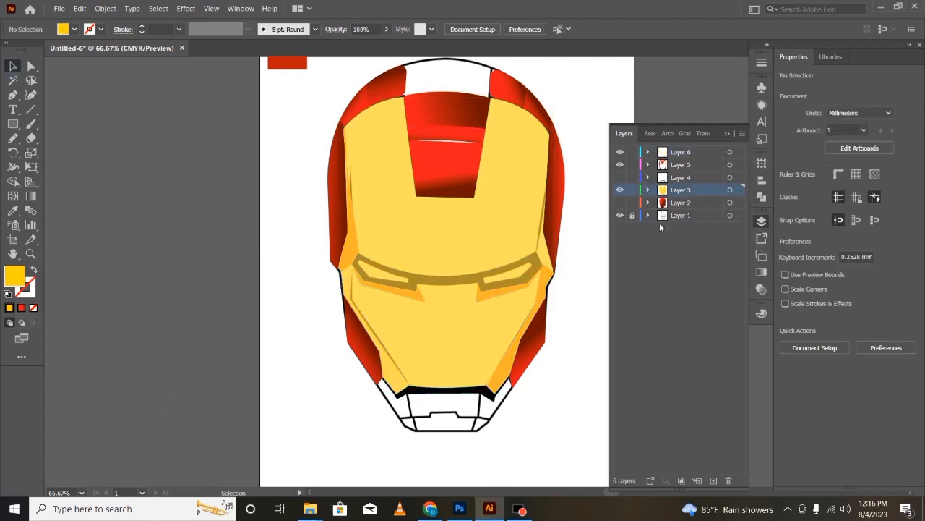
left_click(739, 152)
left_click(863, 223)
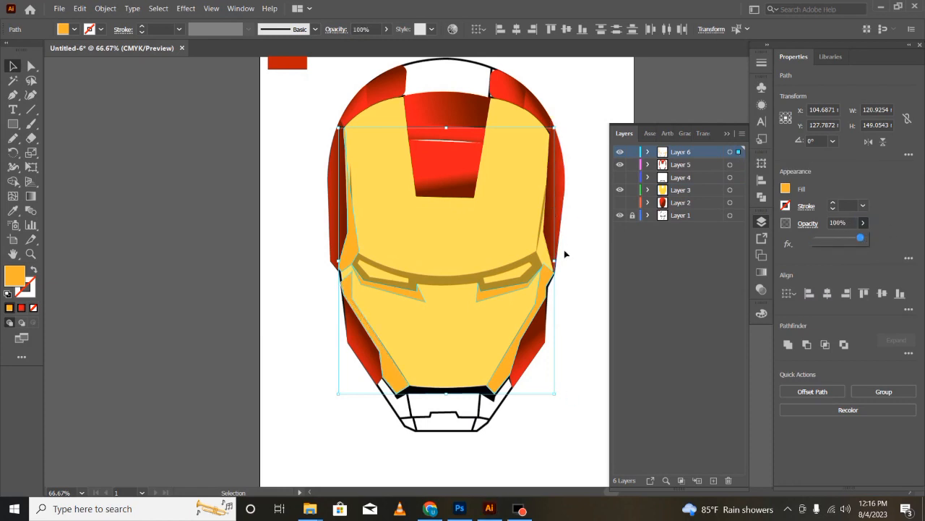
- Draw a closed orange strip with the Pen tool along the face plate's right edge, from the temple to the side notch
key("p")
left_click(547, 185)
left_click(536, 251)
left_click(543, 264)
left_click(553, 271)
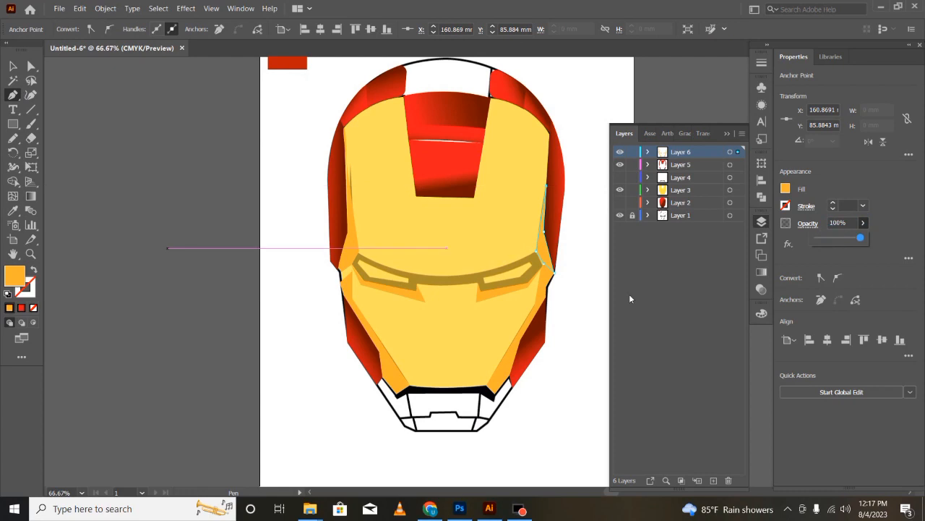
- Draw a tapering orange strip with the Pen tool along the left side of the red forehead panel, following the face plate's upper edge
left_click(416, 196)
left_click(392, 105)
left_click(368, 111)
key("ctrl+z")
left_click(368, 107)
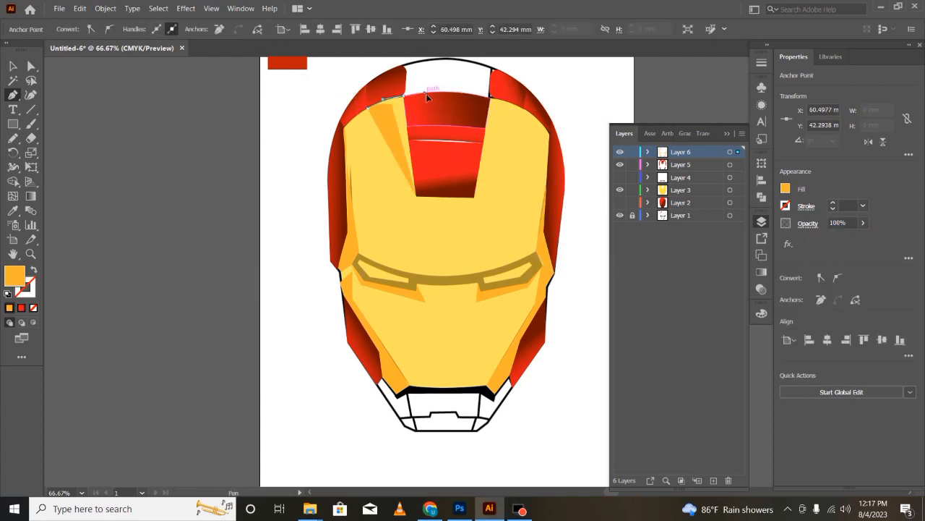
left_click(403, 95)
- Draw a matching orange strip right of the red forehead panel and a thin strip under the panel's lower edge
left_click(474, 196)
left_click(491, 97)
left_click(498, 95)
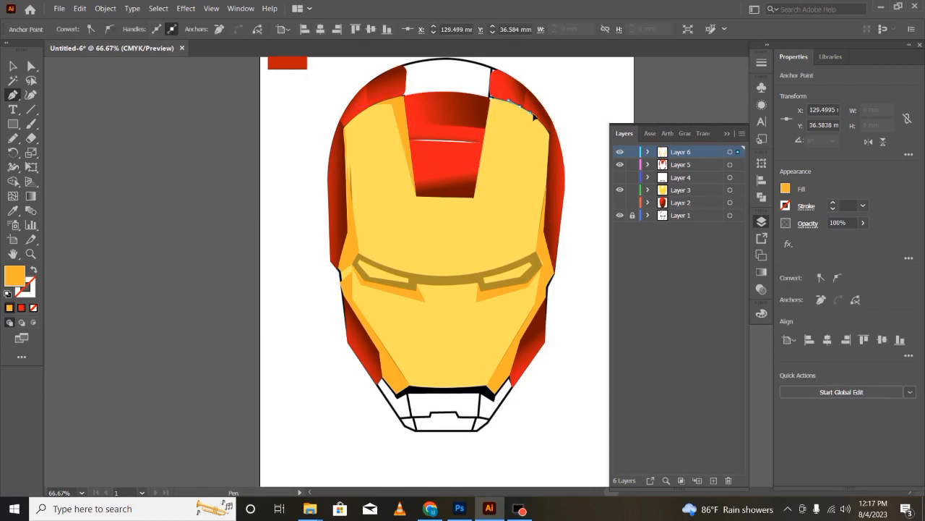
left_click(520, 106)
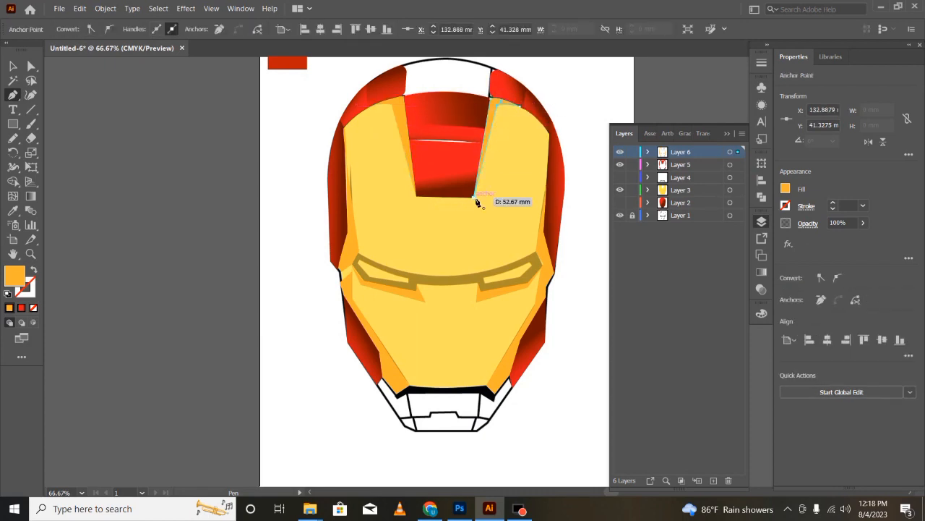
left_click(416, 200)
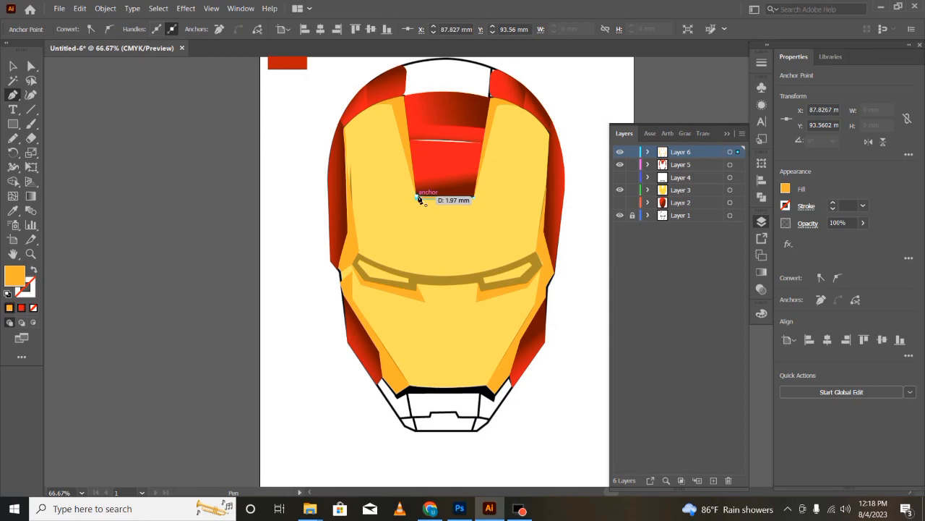
- Raise the yellow face plate's opacity to 100%
key("v")
left_click(423, 200)
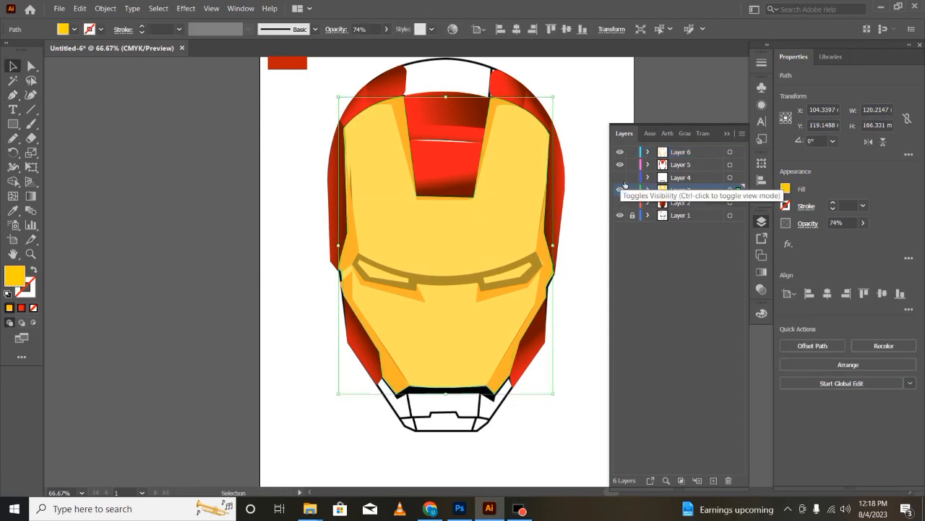
key("ctrl+z")
left_click(738, 152)
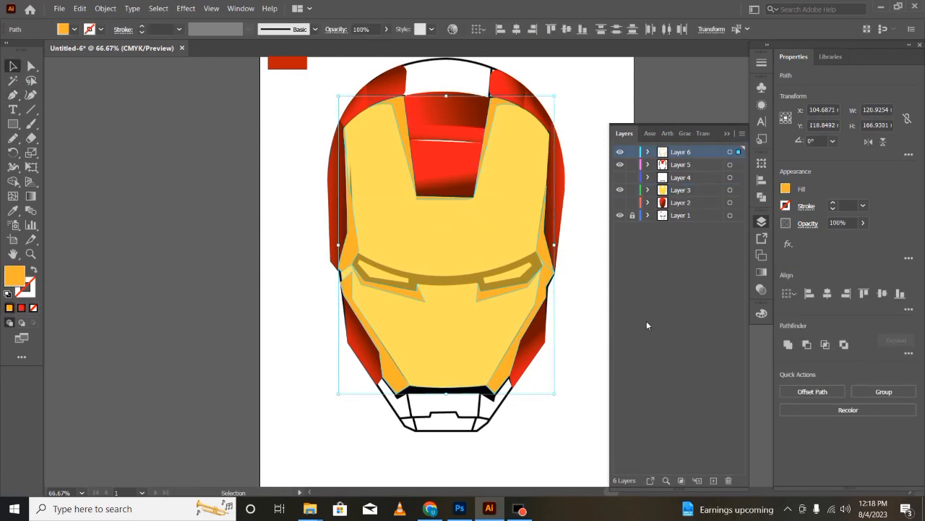
left_click(166, 321)
left_click(683, 190)
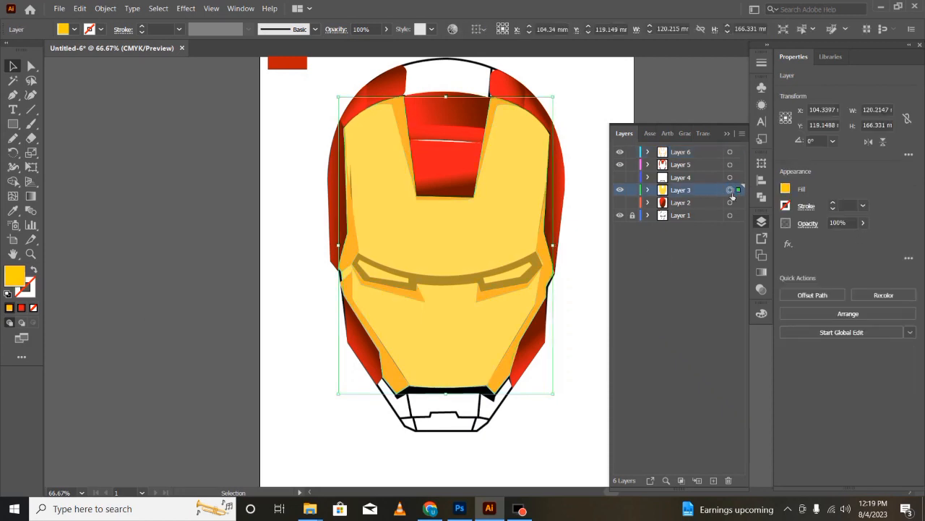
left_click(731, 191)
left_click(412, 349)
left_click(863, 222)
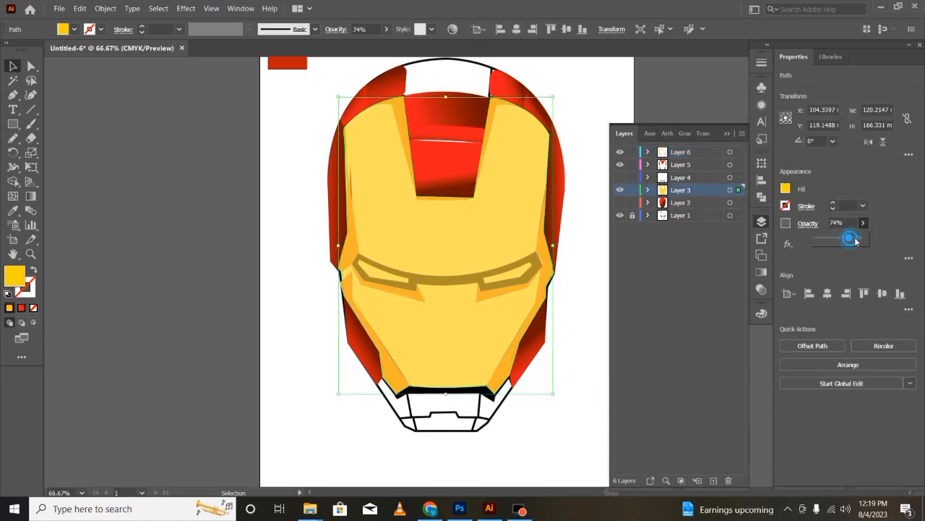
left_click_drag(851, 238, 867, 239)
- Show Layer 4 and Layer 2 again
left_click(619, 178)
left_click(621, 204)
left_click(193, 321)
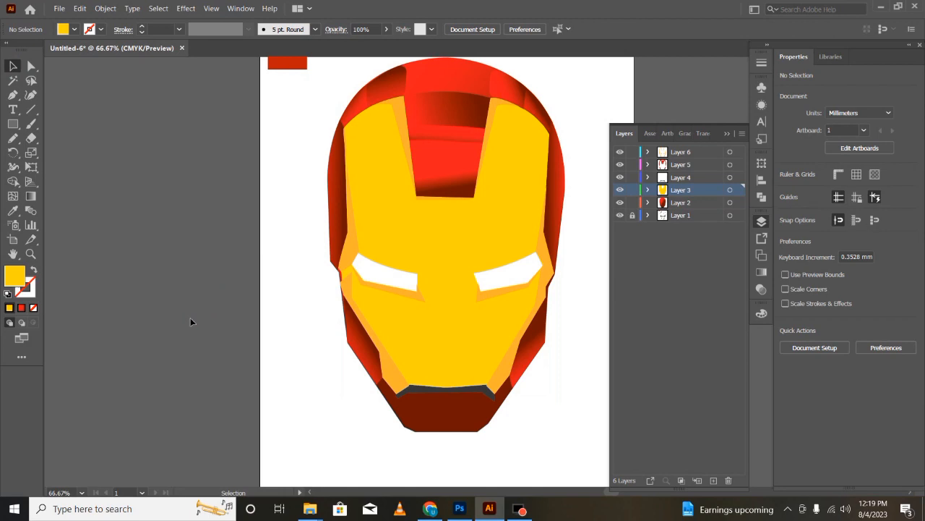
- Draw a sample rectangle about 22 by 17.5 mm below the red sample and fill it with a white-to-black linear gradient
left_click(534, 314)
left_click(13, 123)
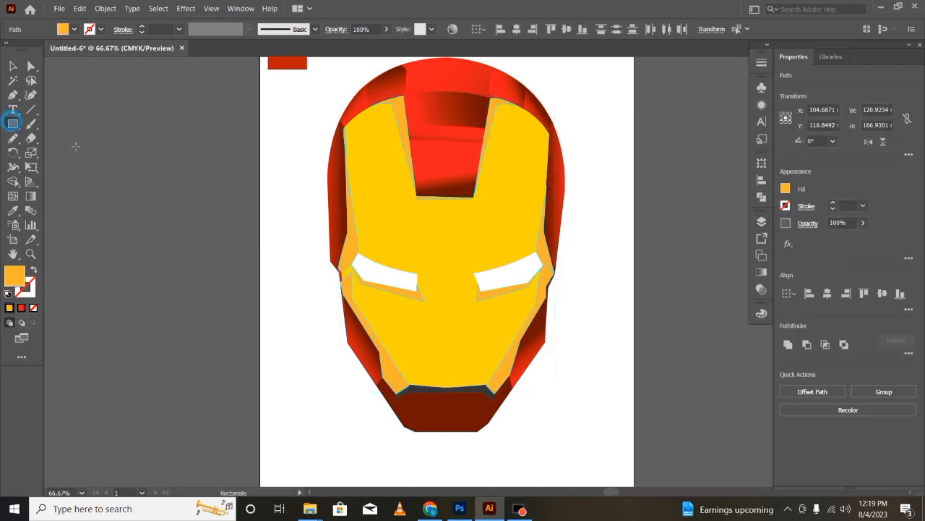
left_click_drag(265, 108, 304, 140)
left_click(31, 196)
left_click(73, 30)
left_click(8, 75)
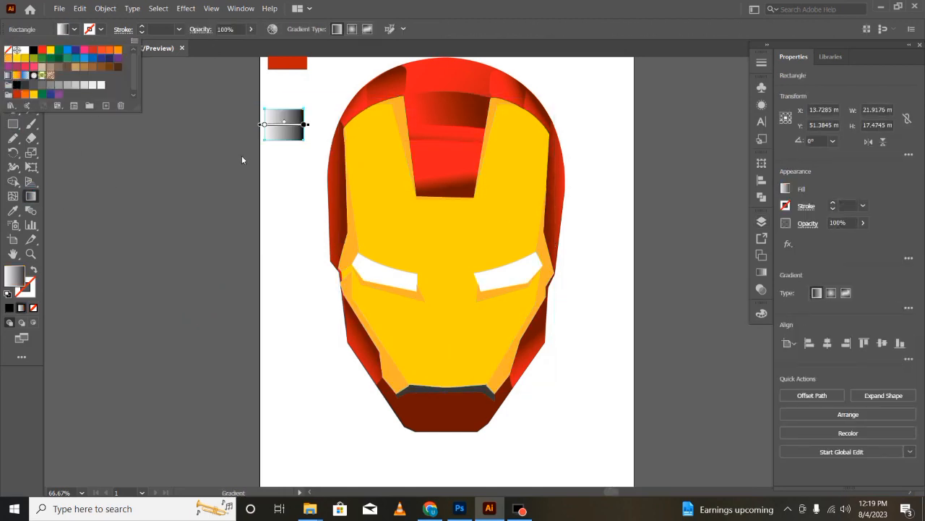
- Recolour the sample gradient from light yellow to the orange sampled from the shading strips, and shift its midpoint toward the orange end
double_click(304, 125)
left_click(148, 186)
left_click(148, 207)
left_click(398, 137)
key("Escape")
double_click(265, 124)
left_click(109, 165)
left_click_drag(166, 199, 208, 198)
left_click_drag(284, 122, 295, 124)
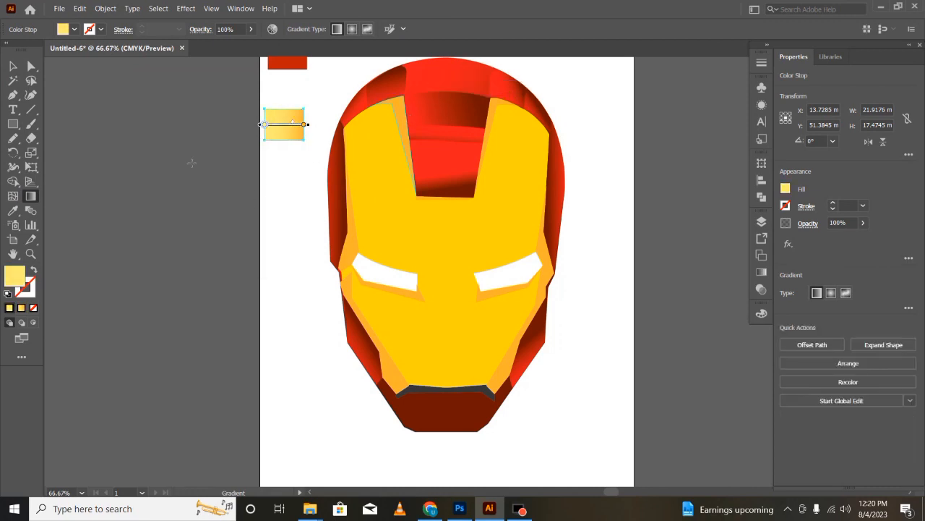
- Apply the sample's yellow-to-orange gradient to the left edge strip and the two strips flanking the red forehead panel
key("v")
left_click(190, 162)
left_click(353, 230)
key("i")
left_click(287, 127)
key("v")
left_click(399, 136)
left_click(287, 128)
left_click(491, 114)
left_click(287, 128)
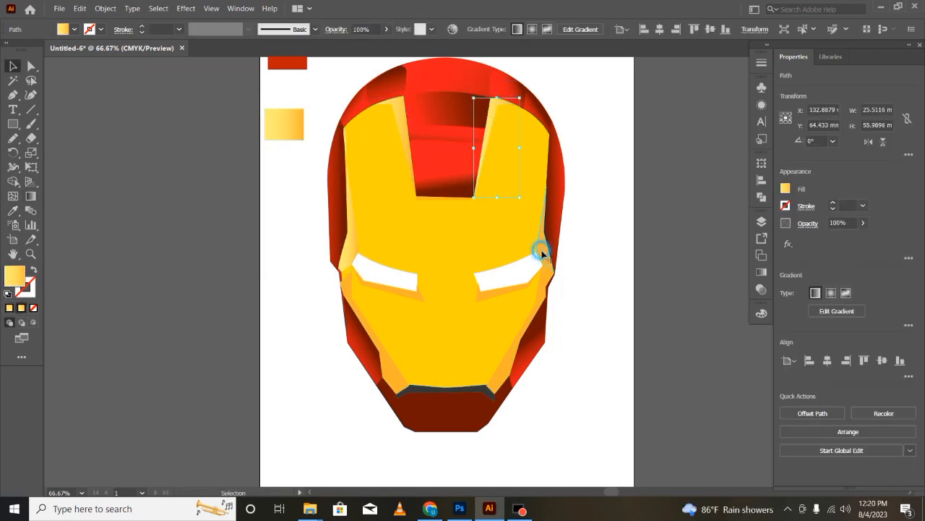
- Apply the yellow-to-orange sample gradient to all shapes on Layer 6
left_click(541, 252)
left_click(761, 221)
left_click(730, 152)
left_click(288, 131)
left_click(173, 373)
left_click(177, 336)
- Try to merge the narrow region along the left edge of the cheek strip with the Shape Builder tool
left_click(347, 285)
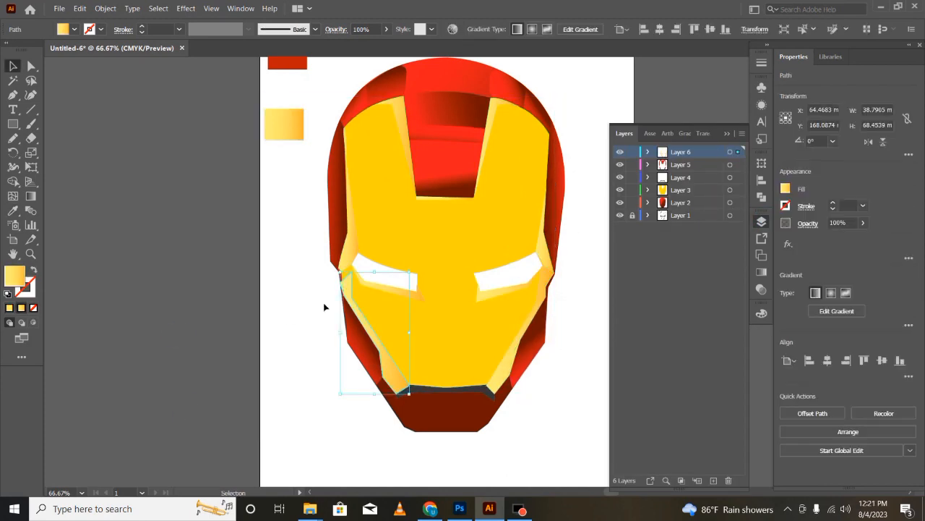
key("ctrl+plus")
key("ctrl+plus")
key("ctrl+plus")
key("ctrl+plus")
left_click_drag(225, 463, 619, 304)
key("shift+m")
left_click_drag(399, 286, 402, 318)
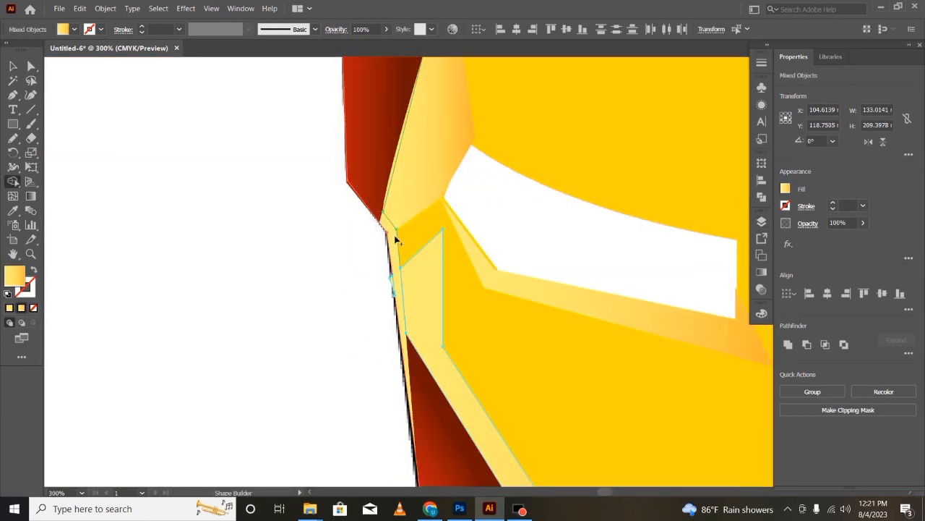
- Delete the merged piece beside the left cheek strip and undo the deletion
key("v")
double_click(400, 260)
key("Delete")
key("ctrl+z")
double_click(260, 344)
key("ctrl+minus")
key("ctrl+minus")
key("ctrl+minus")
key("ctrl+minus")
left_click_drag(606, 492, 610, 492)
left_click(375, 278)
left_click(375, 278)
left_click(204, 375)
key("ctrl+plus")
key("ctrl+plus")
scroll(204, 374, "up", 2)
left_click(248, 349)
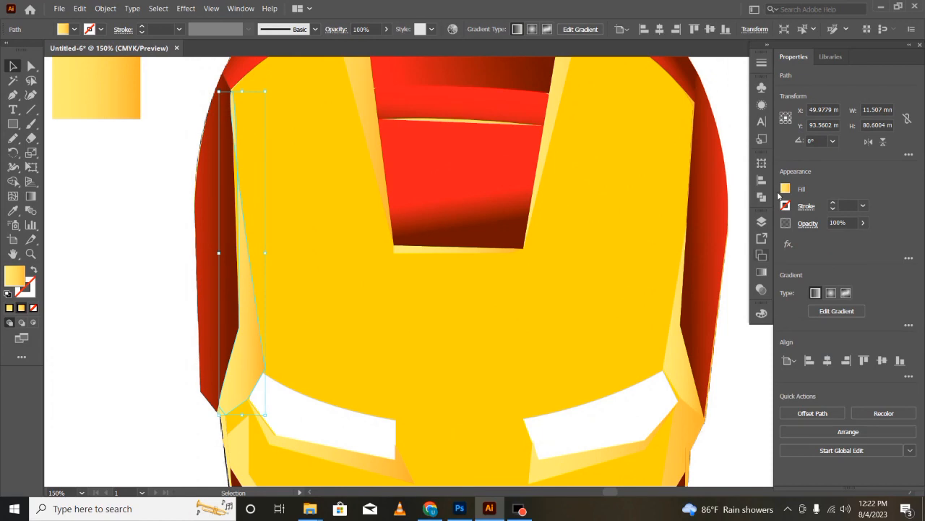
- Try recolouring the orange stop of the sample gradient with the yellow picked from the face plate
scroll(543, 289, "up", 4)
left_click(85, 155)
left_click(33, 194)
double_click(141, 143)
left_click(16, 225)
left_click(372, 306)
left_click(17, 68)
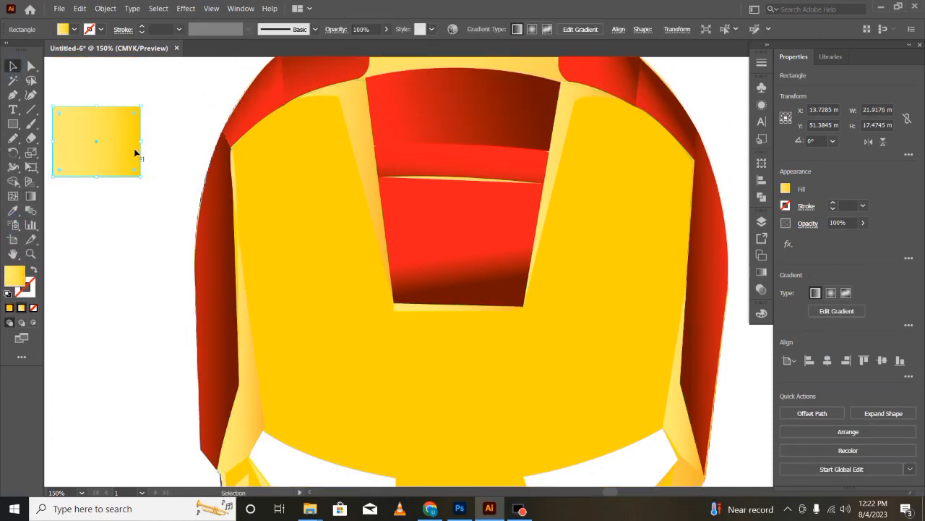
- Try redirecting the gradient across the left edge strip and recolouring one of its stops
scroll(242, 326, "down", 1)
left_click(248, 355)
left_click(31, 196)
left_click_drag(265, 288, 224, 289)
double_click(219, 288)
left_click(64, 329)
left_click_drag(160, 363, 169, 365)
left_click(13, 65)
key("ctrl+minus")
key("ctrl+minus")
left_click(236, 389)
left_click_drag(601, 492, 612, 492)
left_click(296, 218)
left_click(108, 388)
scroll(308, 274, "down", 1)
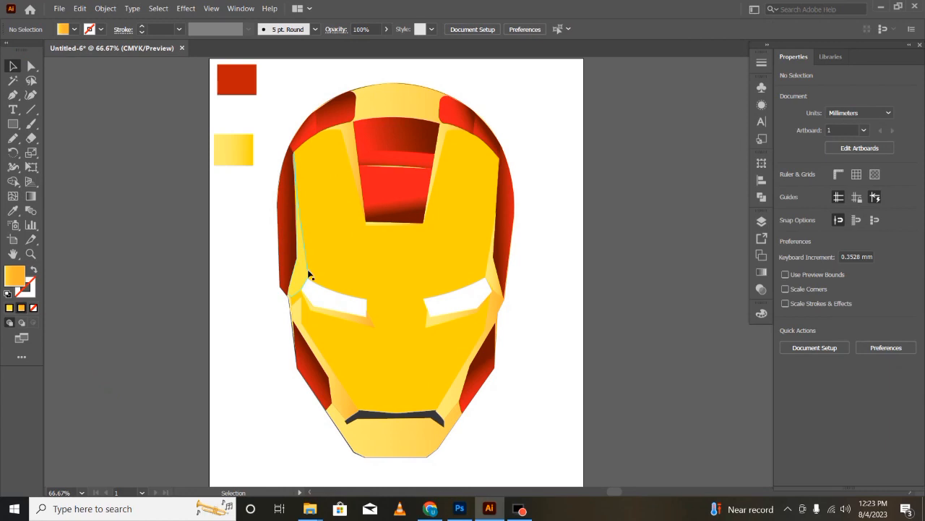
- Try applying the left edge strip's gradient to all shapes on Layer 6
left_click(761, 221)
left_click(730, 152)
key("i")
left_click(303, 282)
left_click(13, 65)
left_click(138, 405)
- Select the helmet base shape and undo the recent recolouring and Shape Builder merge
left_click(383, 436)
left_click(142, 425)
scroll(402, 138, "up", 1)
left_click(403, 138)
left_click(197, 390)
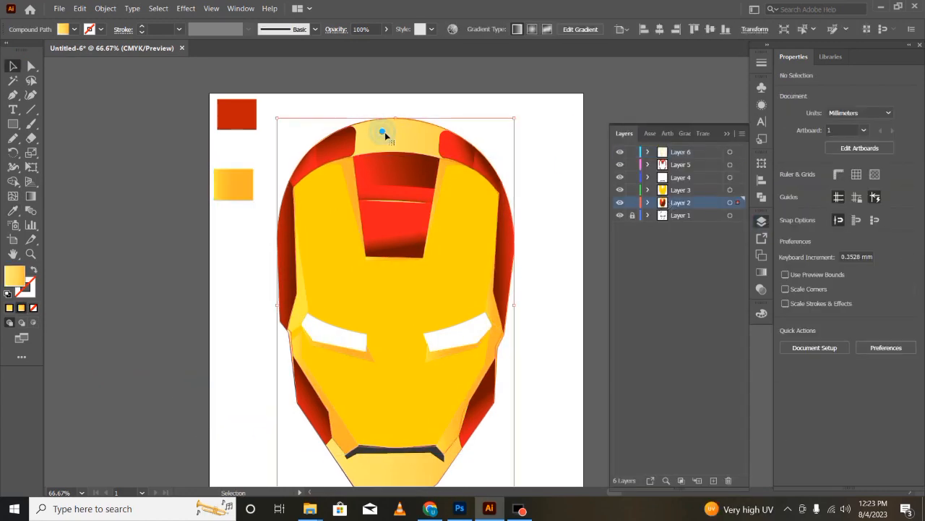
scroll(375, 412, "down", 1)
left_click(375, 412)
key("a")
key("ctrl+z")
key("ctrl+z")
key("ctrl+z")
key("ctrl+z")
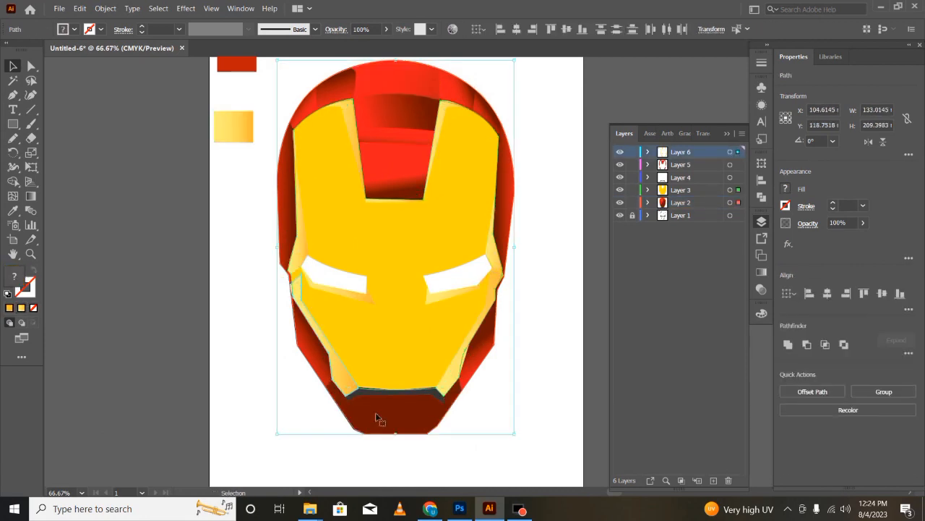
- Apply the yellow-to-orange sample gradient to the main face plate
left_click(190, 352)
scroll(190, 352, "up", 4)
left_click(332, 244)
key("i")
left_click(246, 193)
key("v")
left_click(176, 368)
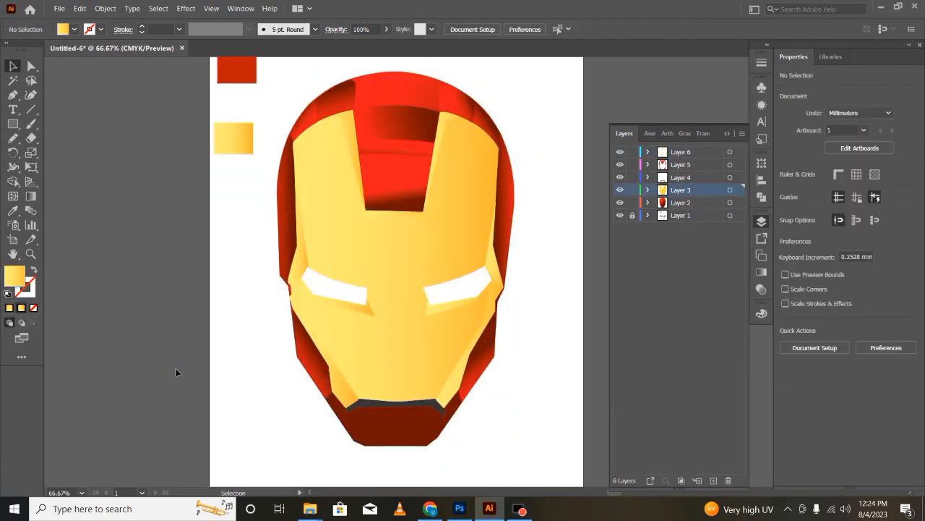
- Run the gradient of the shading strip under the right-hand eye almost vertically and adjust its length and offset
scroll(157, 388, "down", 1)
left_click(430, 337)
key("g")
left_click_drag(505, 325, 429, 244)
left_click_drag(460, 285, 458, 361)
left_click_drag(459, 395, 455, 325)
key("v")
key("g")
left_click(151, 340)
left_click(459, 329)
left_click_drag(454, 365, 463, 364)
key("v")
left_click(104, 314)
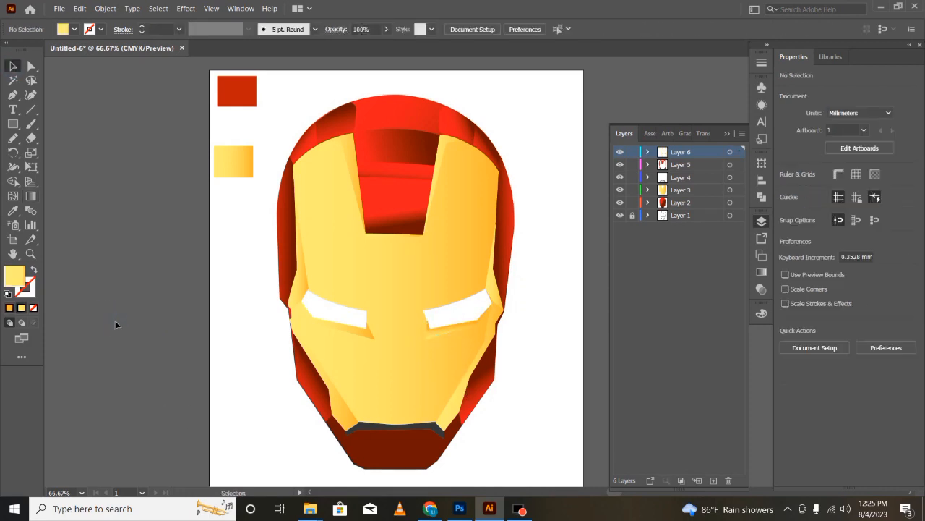
- Recolour the upper gradient stop of the strip under the right-hand eye to orange-yellow
left_click(429, 341)
key("g")
left_click(459, 325)
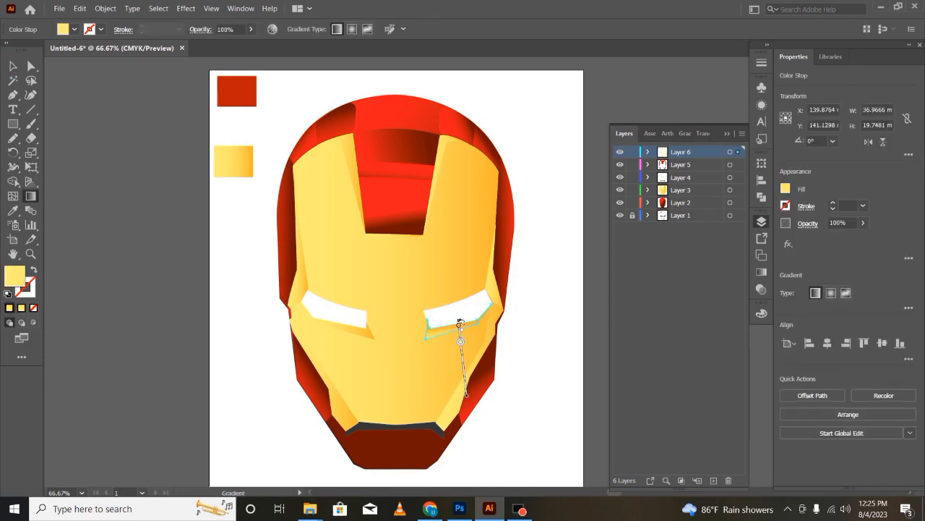
double_click(458, 325)
left_click(309, 420)
left_click(477, 347)
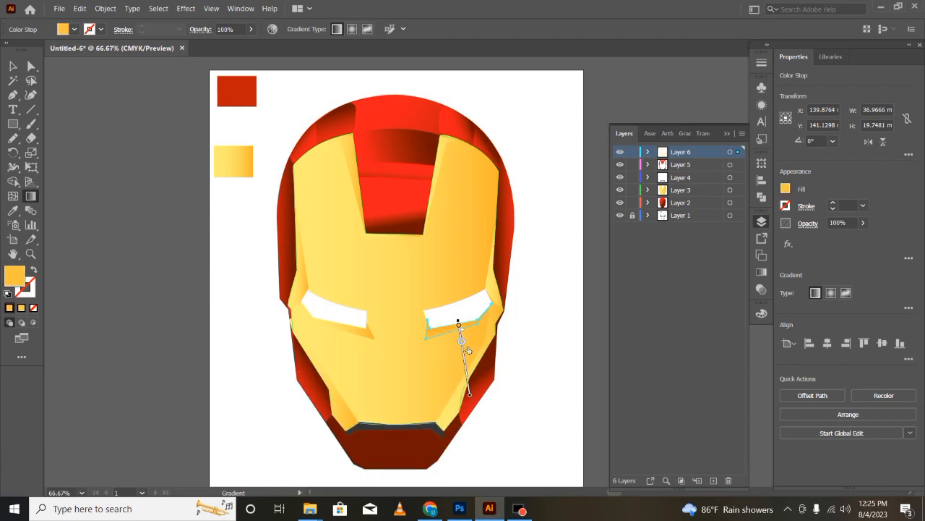
key("v")
left_click(164, 383)
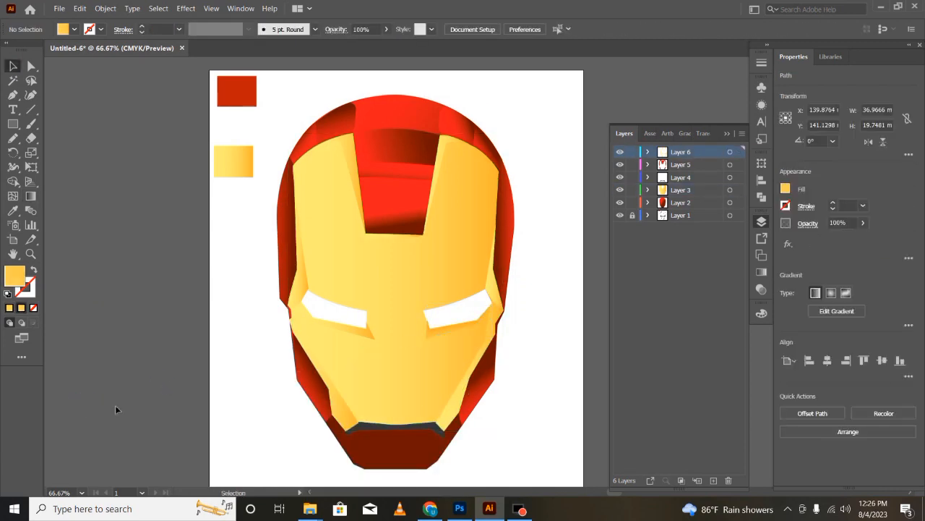
- Select both white eye shapes and move Layer 4 to the top of the layer stack
key("a")
left_click(337, 314)
left_click(436, 323, "shift")
key("v")
left_click(538, 340)
left_click(459, 317)
left_click(347, 315, "shift")
left_click_drag(708, 178, 705, 148)
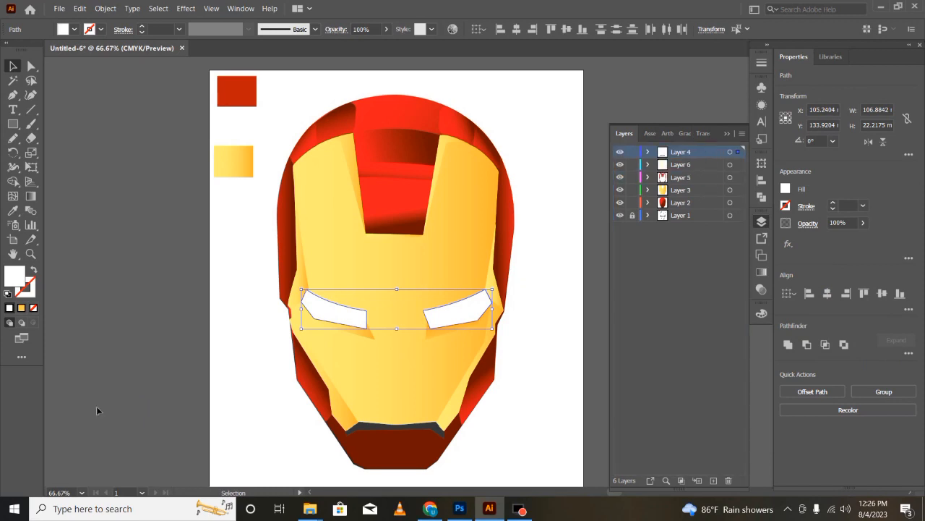
- Shift the two shading strips under the eyes about 2 mm outward
left_click(99, 407)
left_click_drag(371, 337, 367, 337)
left_click_drag(430, 335, 434, 335)
left_click(140, 392)
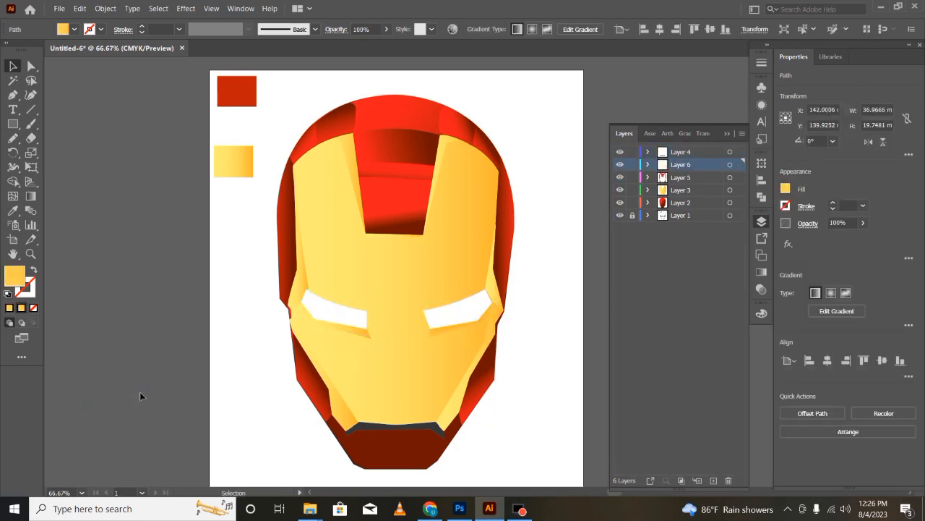
left_click(481, 315)
left_click(133, 405)
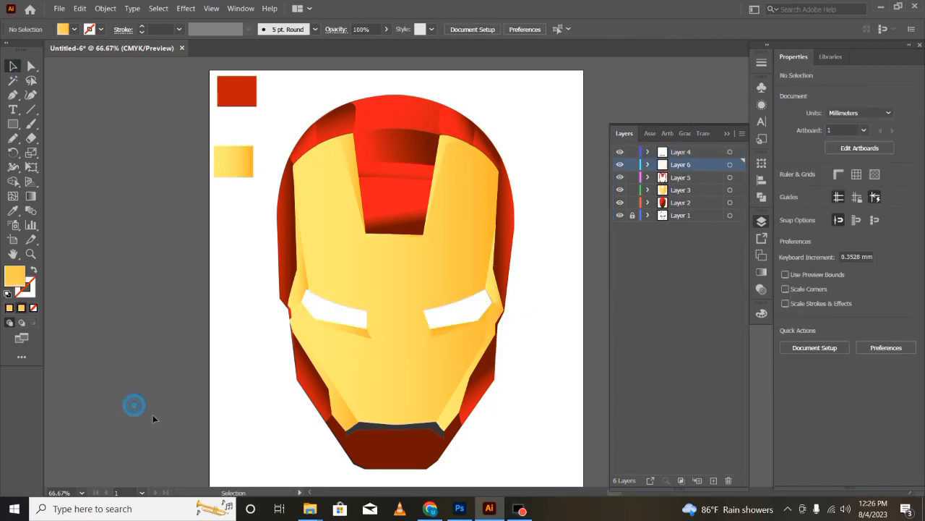
- Redirect the gradients of the two strips flanking the red forehead panel so they run across each strip
left_click(442, 151)
key("g")
left_click_drag(470, 186, 440, 185)
left_click(123, 291)
left_click(342, 184)
left_click_drag(329, 193, 377, 174)
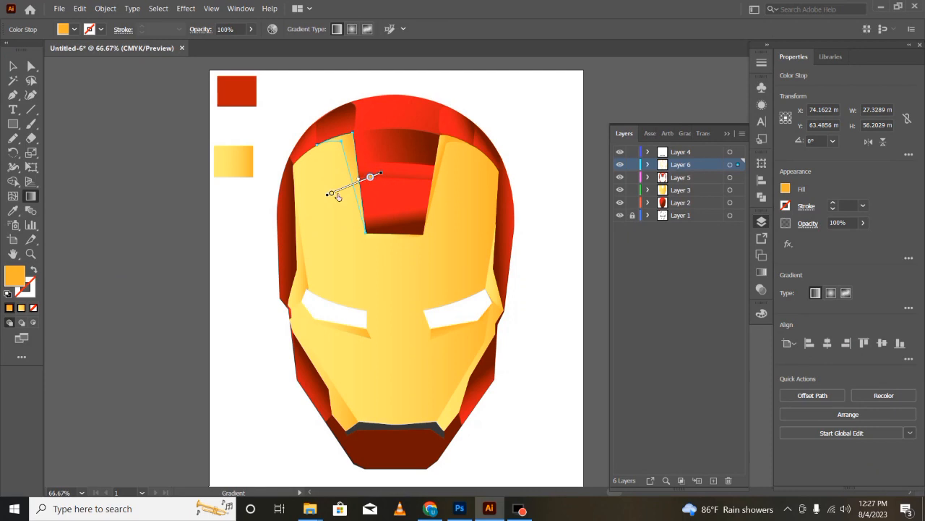
key("v")
left_click(154, 296)
- Fill the dark mouth strip with a white-to-black linear gradient running vertically, with black at its upper edge
left_click(364, 423)
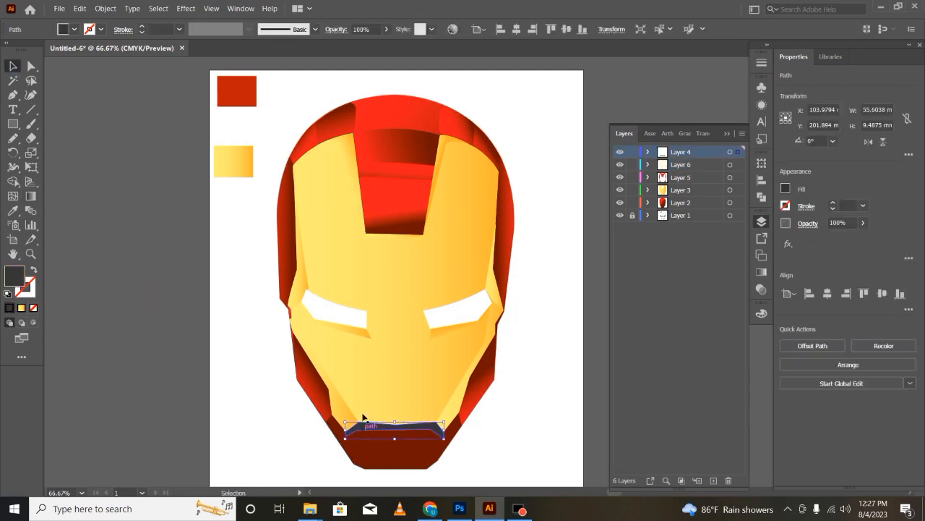
key("g")
left_click(761, 272)
left_click(636, 237)
left_click(568, 262)
left_click_drag(449, 432, 344, 325)
mouse_move(347, 373)
left_mouse_down()
mouse_move(397, 415)
mouse_move(396, 393)
left_mouse_up()
left_click_drag(396, 477, 395, 451)
left_click_drag(394, 342, 401, 435)
left_click_drag(395, 444, 395, 428)
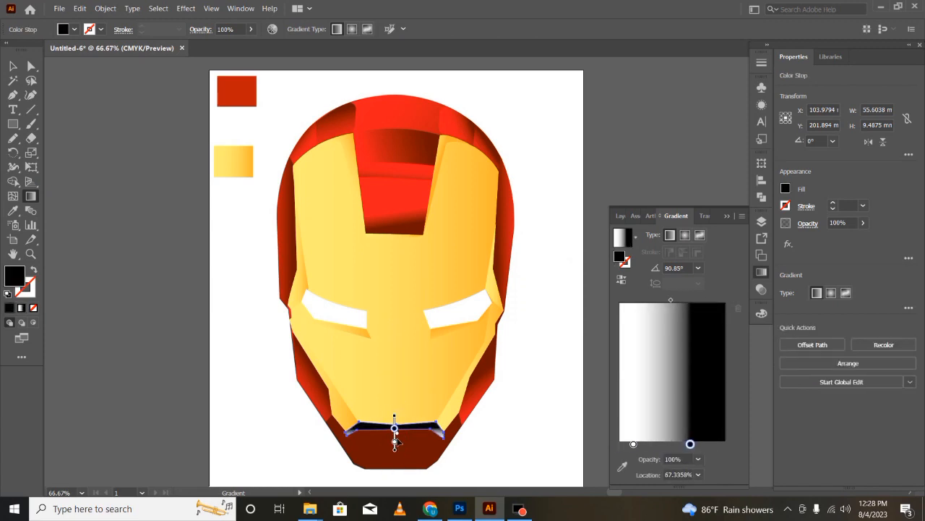
- Recolour the white stop of the mouth strip's gradient to dark grey
double_click(395, 442)
left_click(297, 348)
left_click(281, 349)
left_click(273, 348)
key("Escape")
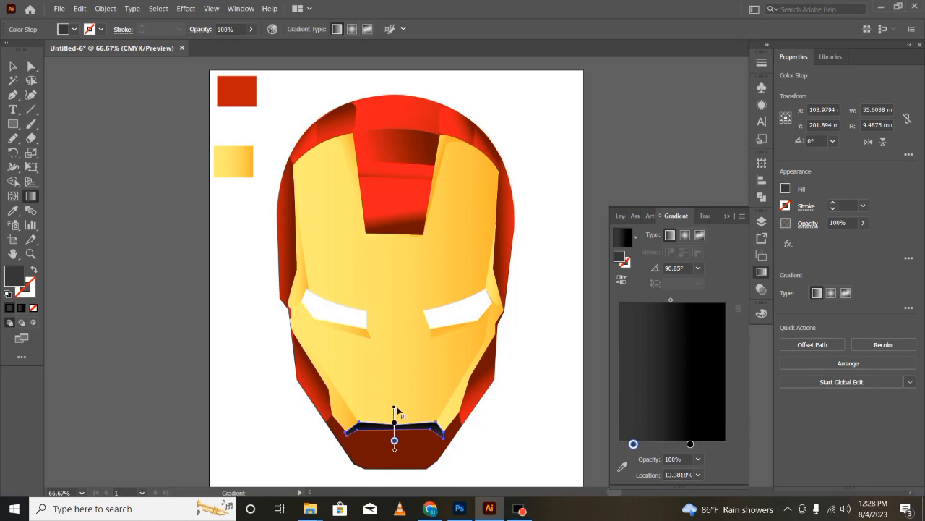
key("v")
left_click(185, 406)
left_click(438, 331)
left_click(160, 354)
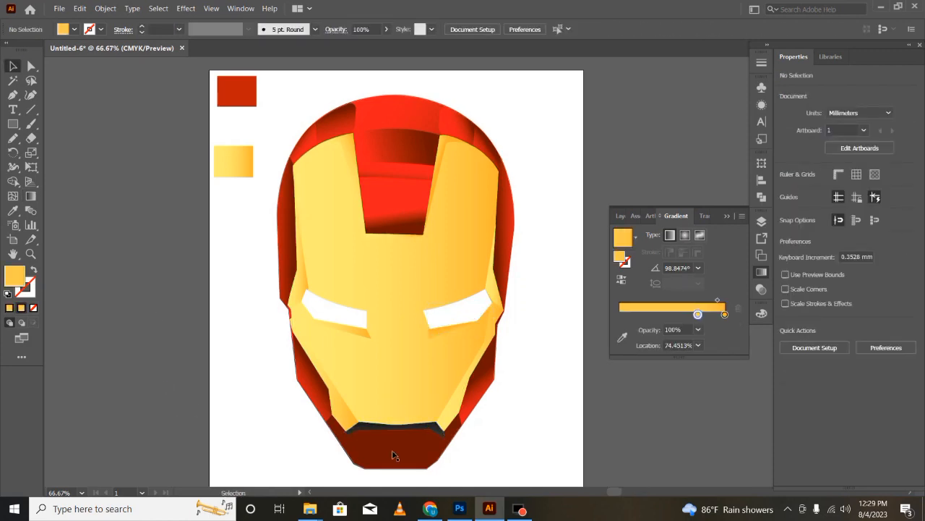
- Toggle the visibility of Layer 2 and Layer 3 to check which shapes they hold
left_click(761, 221)
left_click(619, 202)
left_click(621, 202)
left_click(621, 191)
left_click(621, 191)
left_click(621, 203)
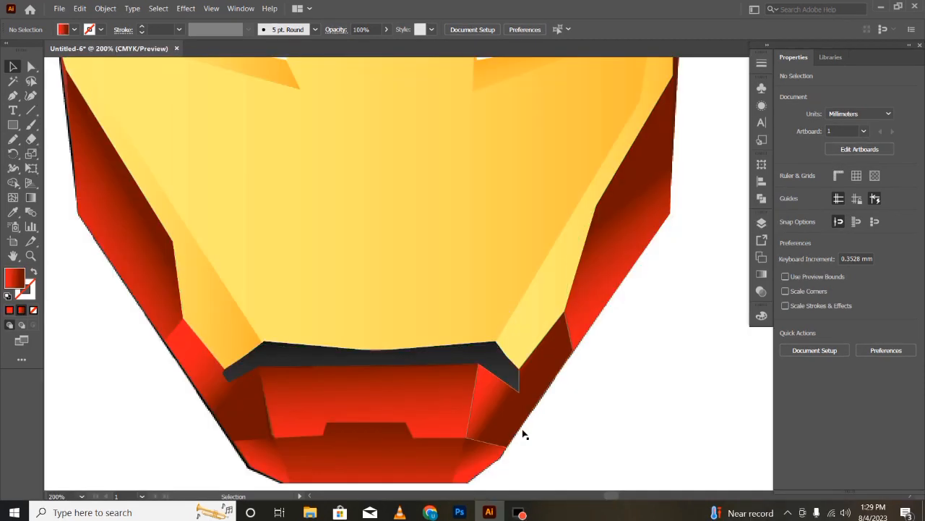
- Reverse the gradient of the right-hand chin side panel, placing dark red by the mouth and bright red at the outer edge
left_click(519, 352)
key("g")
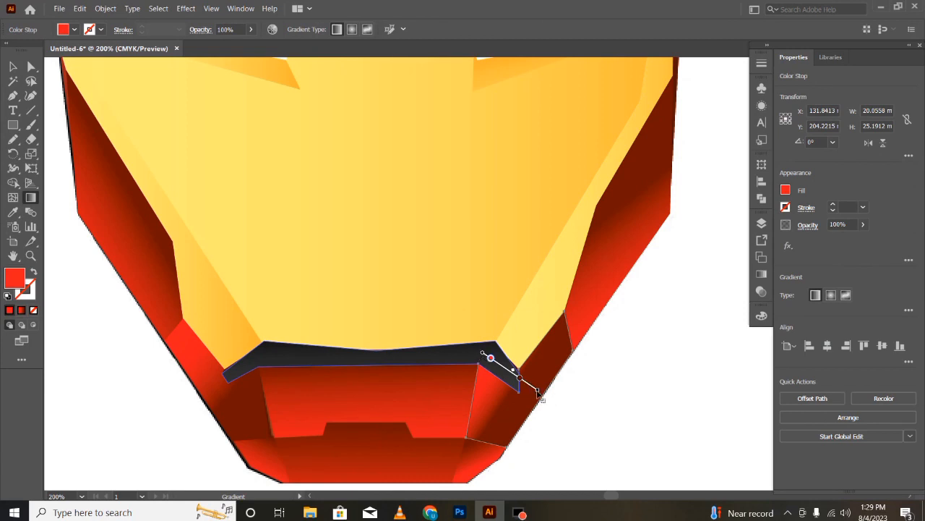
mouse_move(537, 390)
left_mouse_down()
mouse_move(542, 381)
mouse_move(478, 293)
mouse_move(441, 311)
left_mouse_up()
left_click_drag(483, 351, 545, 398)
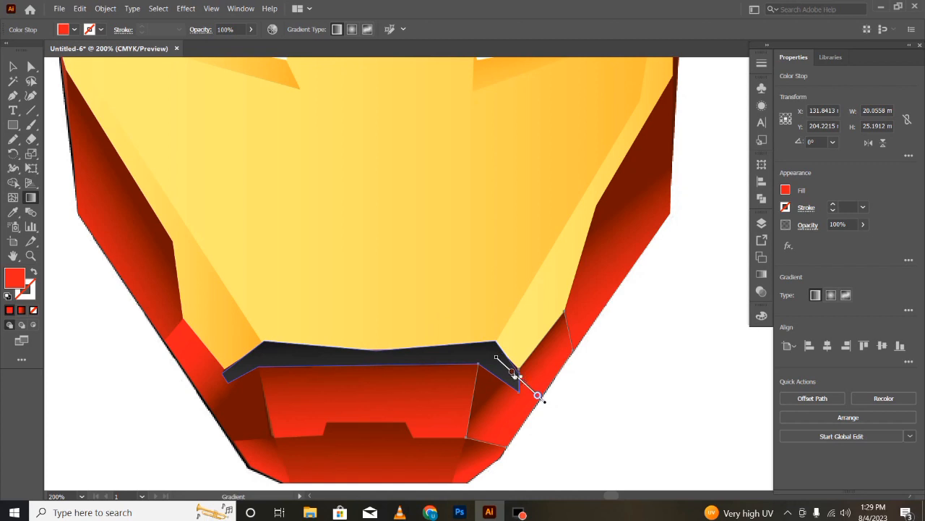
left_click_drag(513, 373, 500, 361)
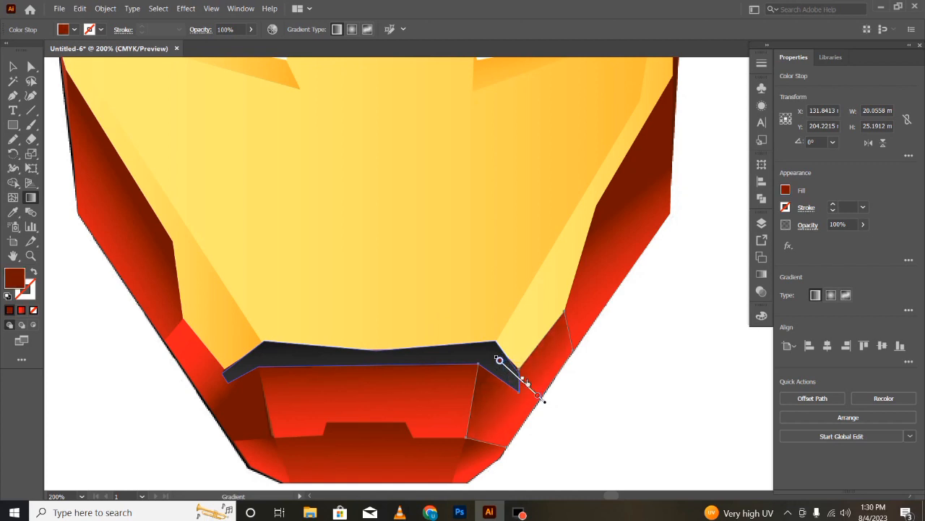
key("v")
- Redirect the left-hand chin side panel's gradient diagonally, with dark red toward the mouth and bright red at the outer edge
left_click(238, 408)
left_click(226, 411)
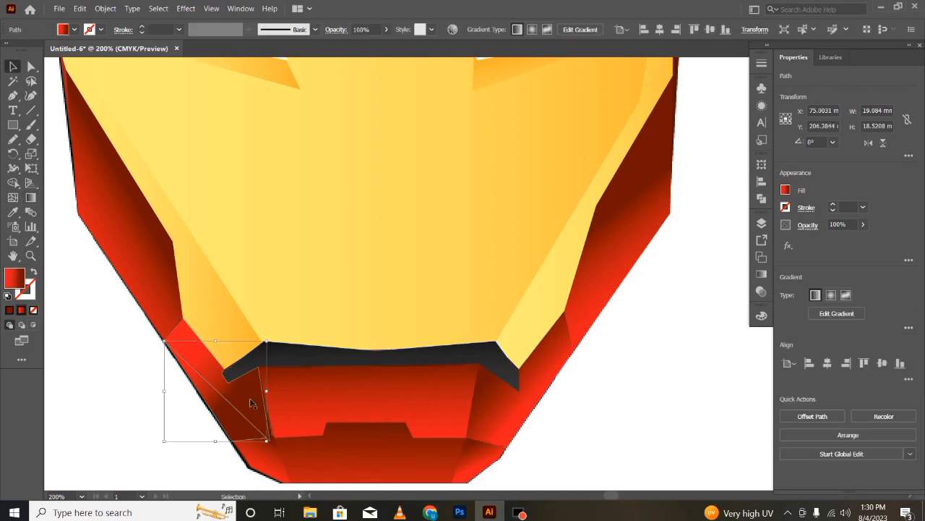
left_click(254, 398)
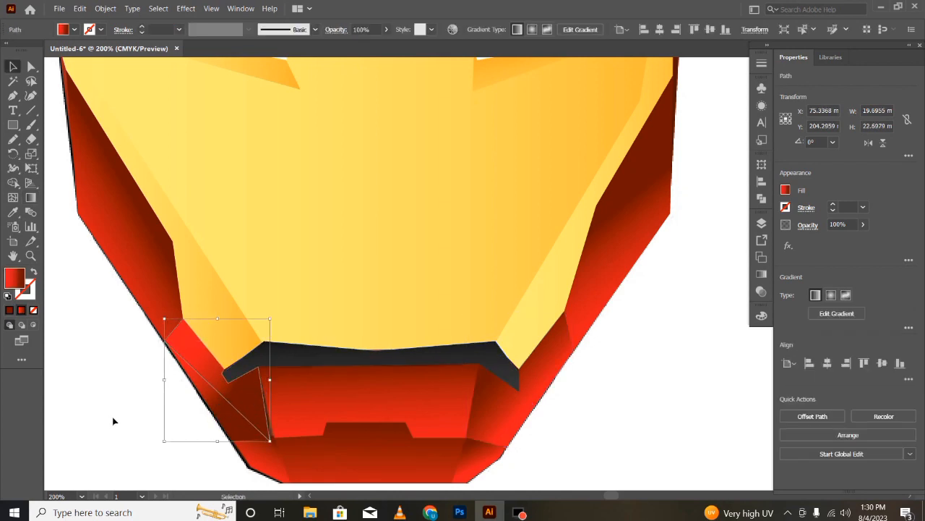
key("g")
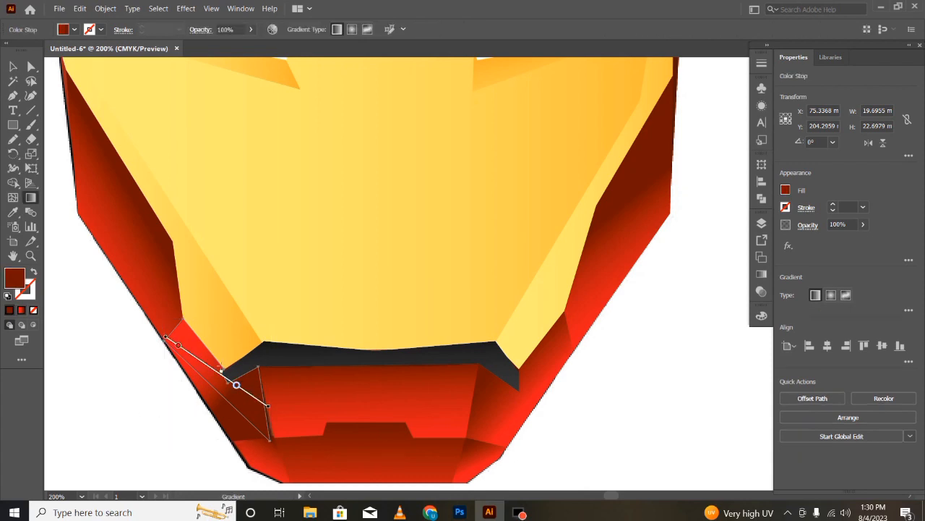
left_click_drag(221, 385, 298, 289)
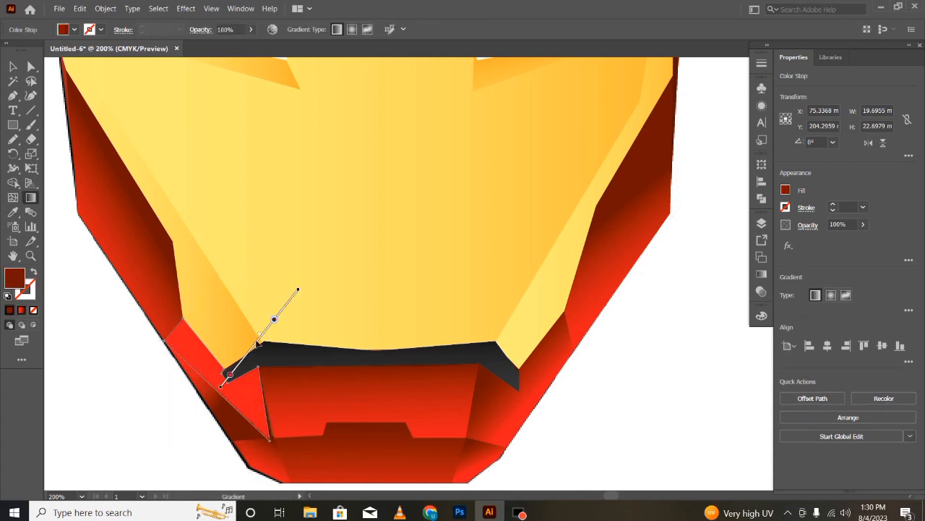
mouse_move(253, 352)
left_mouse_down()
mouse_move(215, 382)
mouse_move(224, 389)
left_mouse_up()
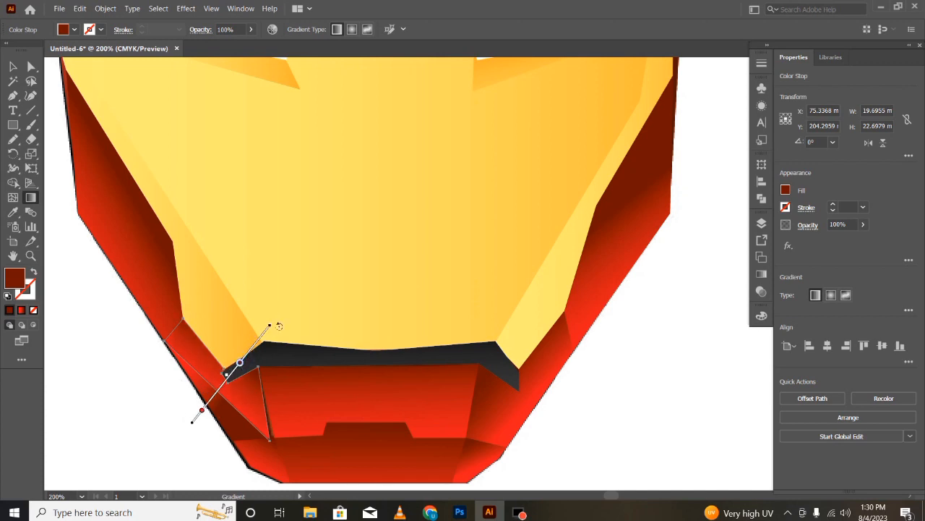
left_click_drag(279, 326, 268, 320)
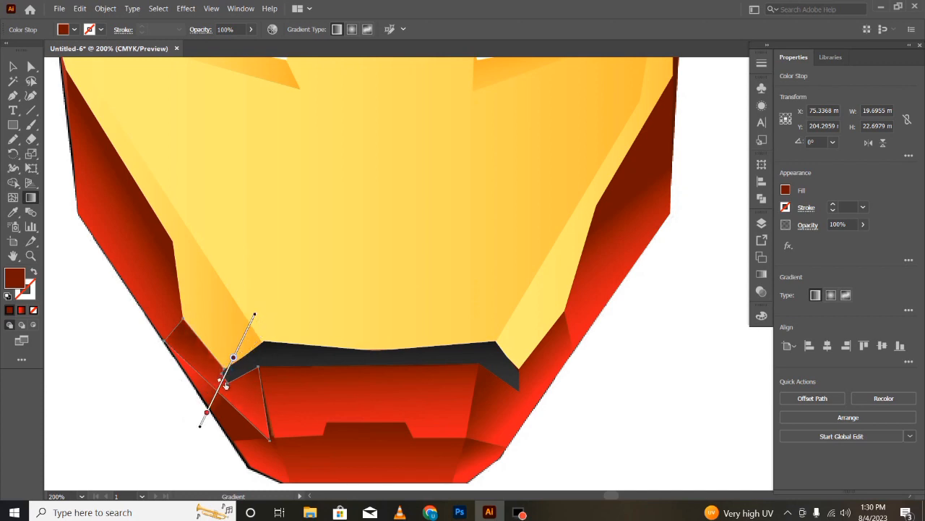
key("v")
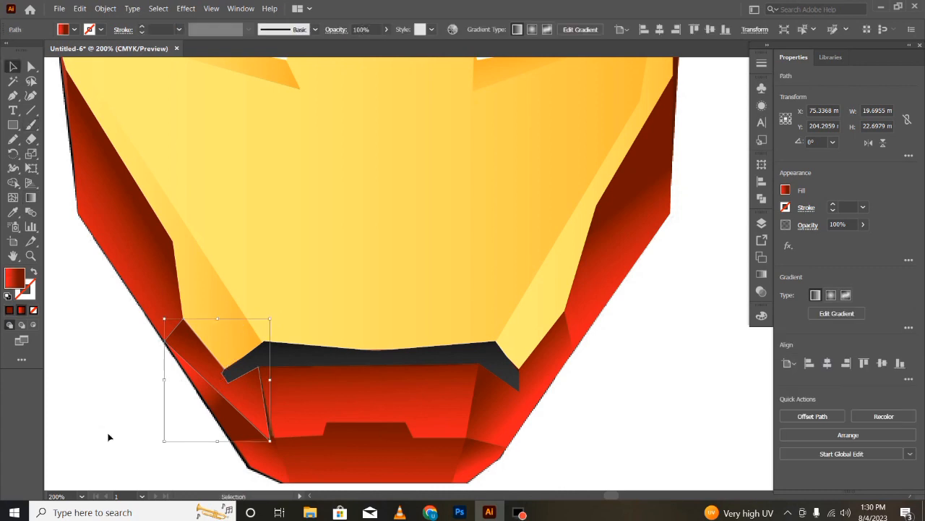
left_click(196, 438)
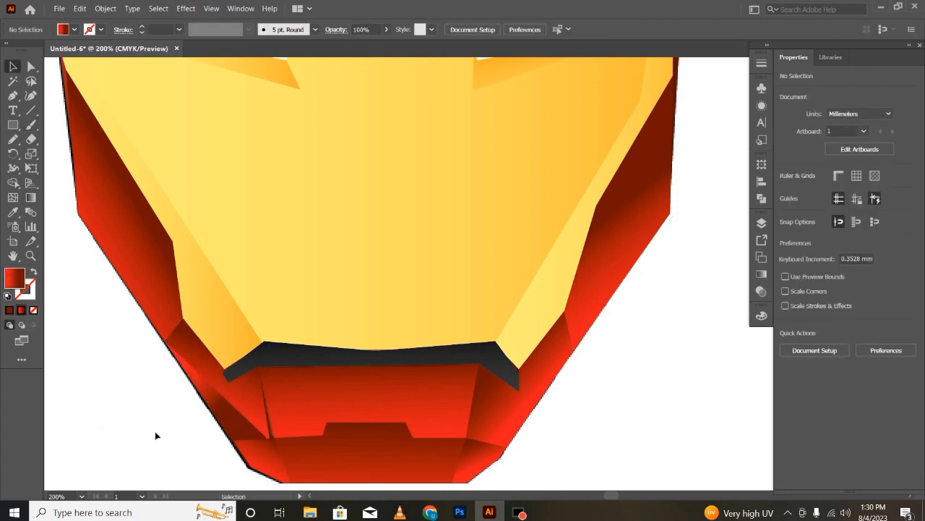
- Shift the dark red stop of the lower left-hand chin side panel's gradient diagonally down toward the chin
left_click(231, 423)
key("g")
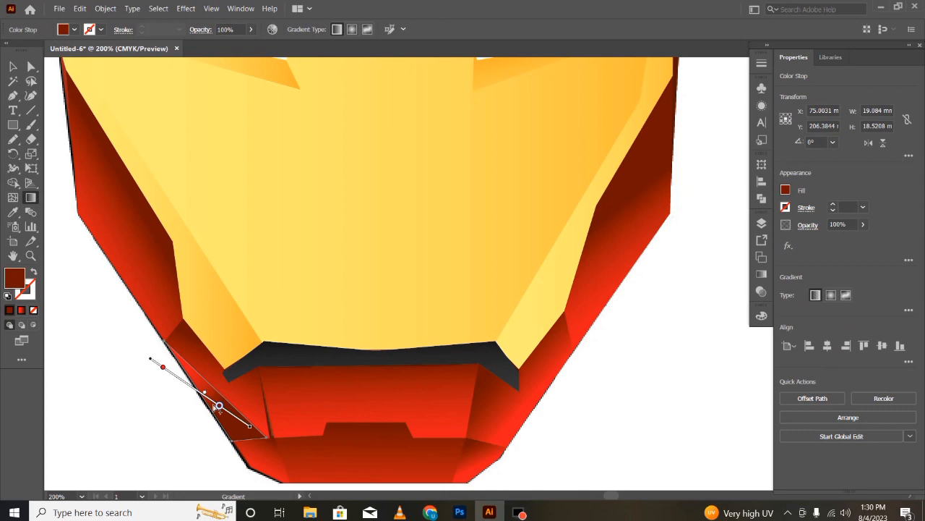
left_click_drag(218, 404, 244, 422)
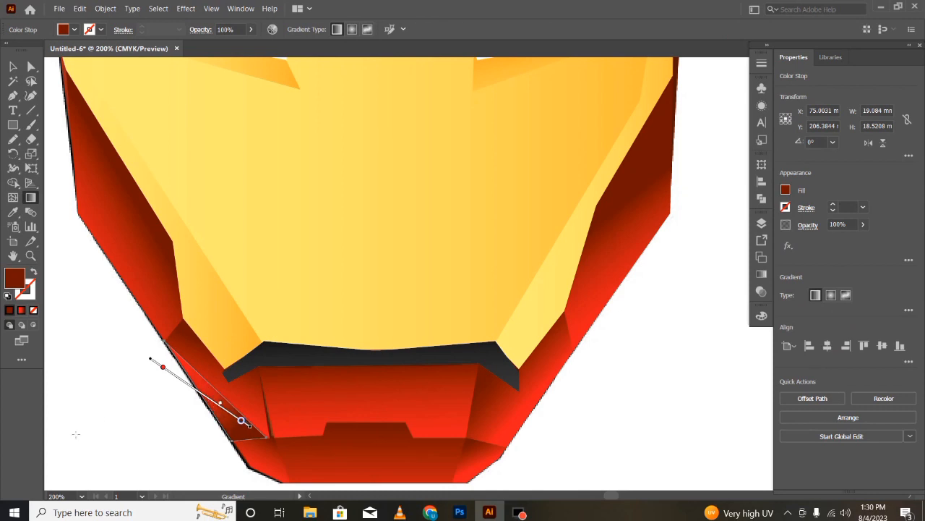
key("v")
left_click(150, 442)
- Move the inner corner point of the shadow under the left-hand eye slightly toward the eye
key("ctrl+minus")
key("ctrl+minus")
key("ctrl+minus")
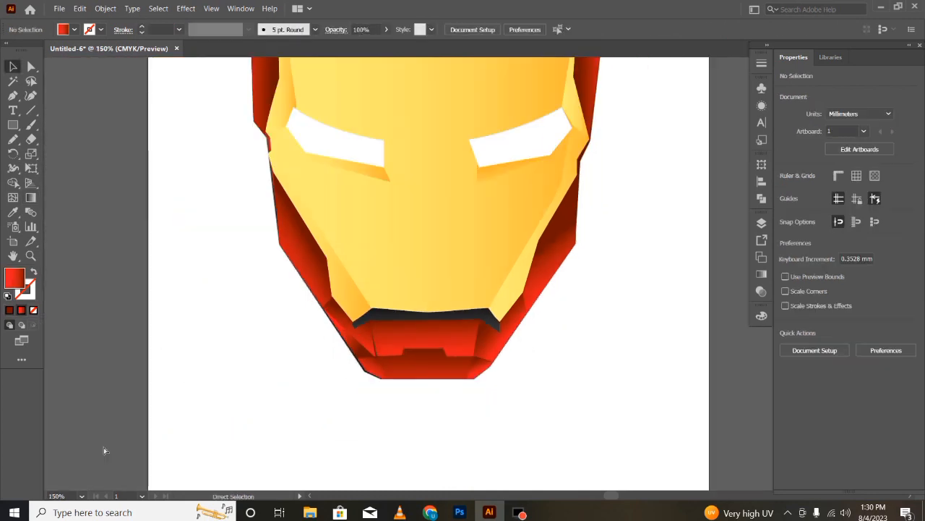
scroll(481, 368, "up", 5)
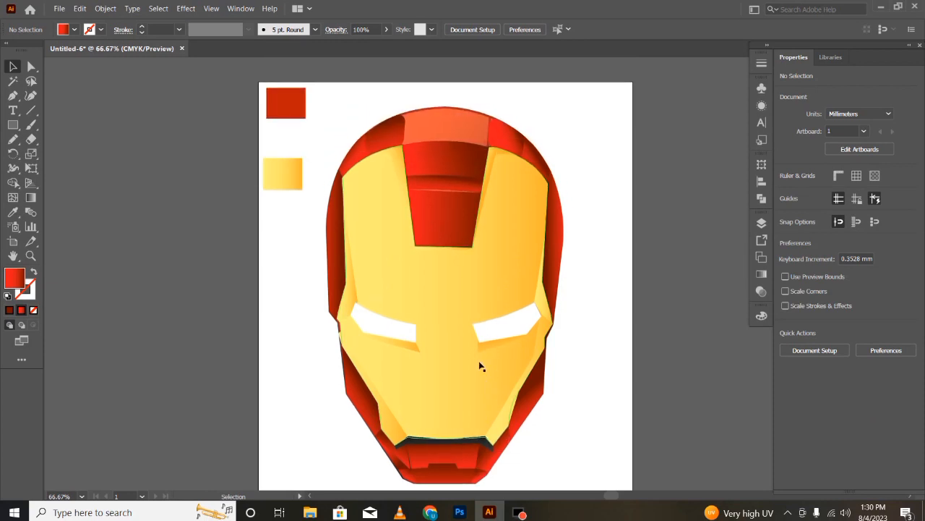
left_click(297, 419)
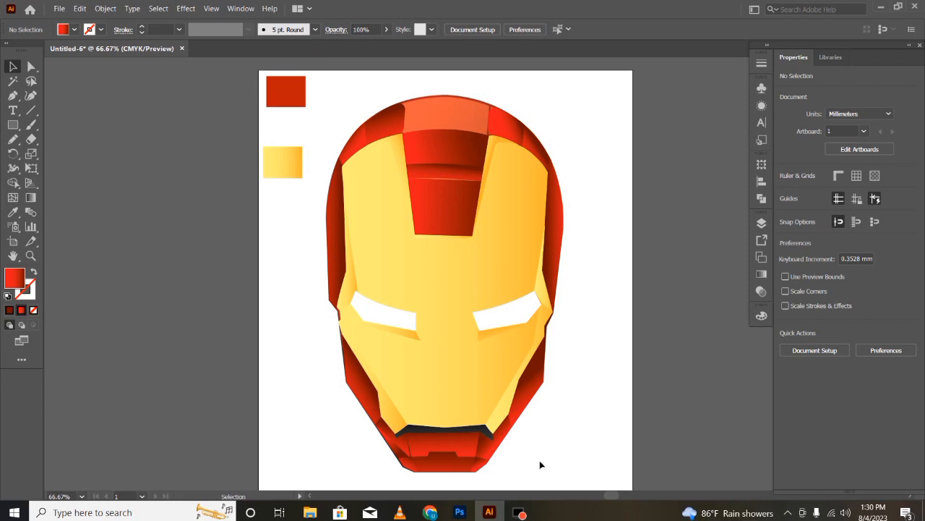
left_click(411, 334)
left_click(29, 64)
mouse_move(421, 339)
left_mouse_down()
mouse_move(416, 347)
mouse_move(413, 338)
left_mouse_up()
key("v")
left_click(285, 432)
left_click(205, 423)
left_click(416, 343)
left_click(180, 436)
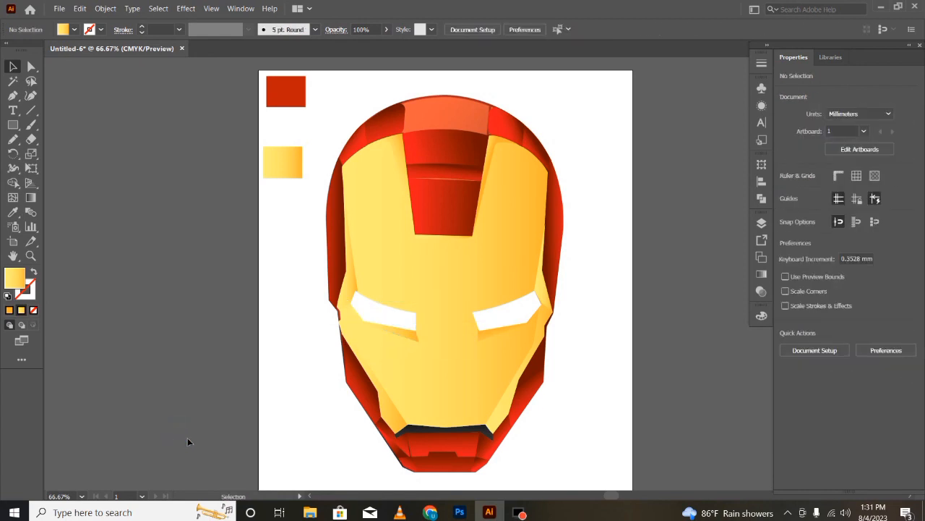
- Make a vertically reflected copy of the left-hand under-eye shadow and place it beneath the right-hand eye
left_click(410, 338)
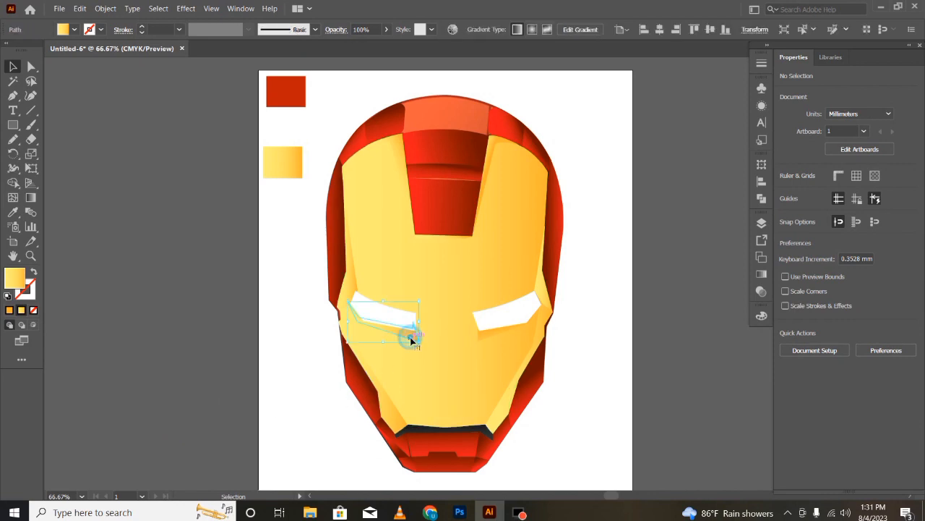
right_click(411, 338)
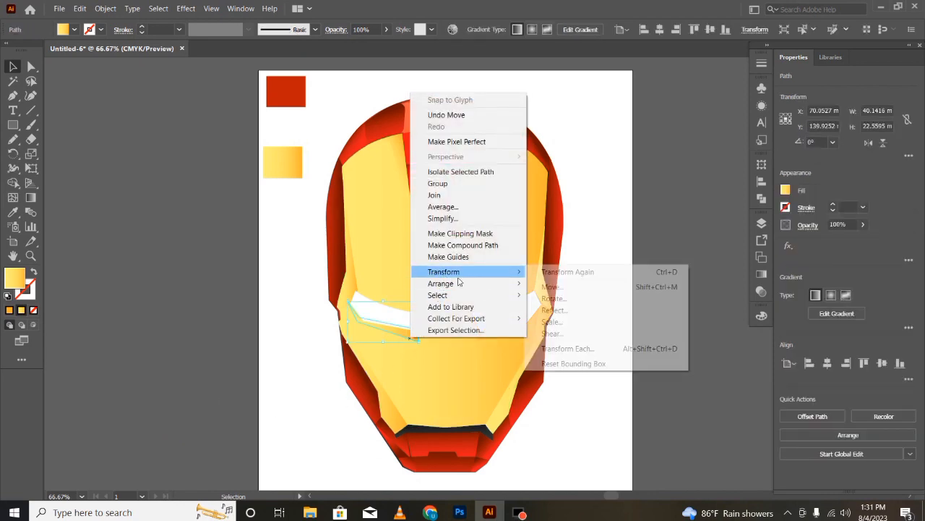
mouse_move(516, 274)
left_click(555, 310)
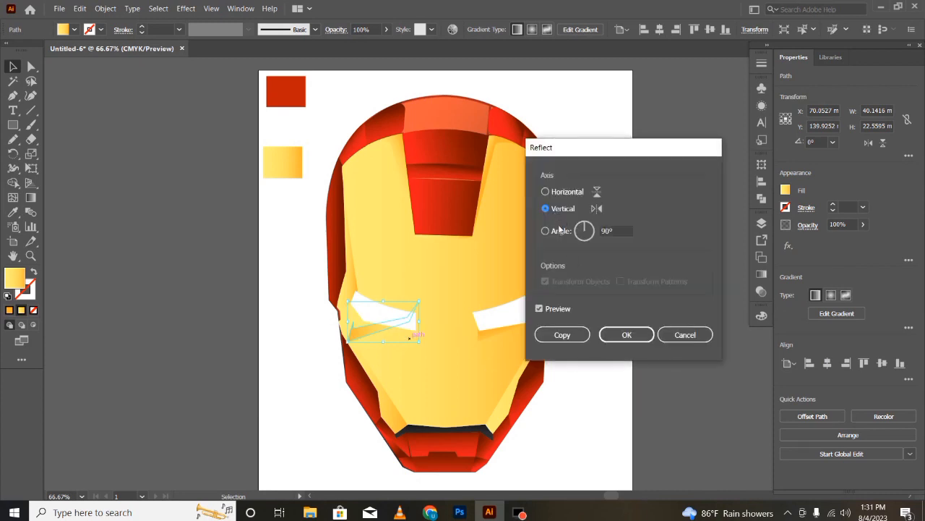
left_click(560, 334)
left_click_drag(364, 329, 495, 336)
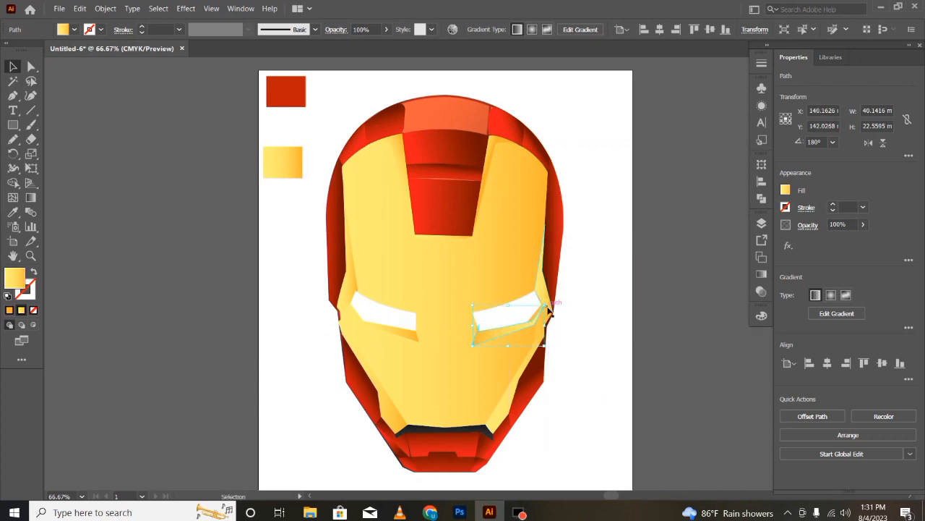
- Rotate the mirrored under-eye shadow by about 3.5° and nudge it to follow the right-hand eye's lower edge
left_click_drag(549, 310, 548, 304)
left_click_drag(500, 335, 503, 336)
left_click(604, 438)
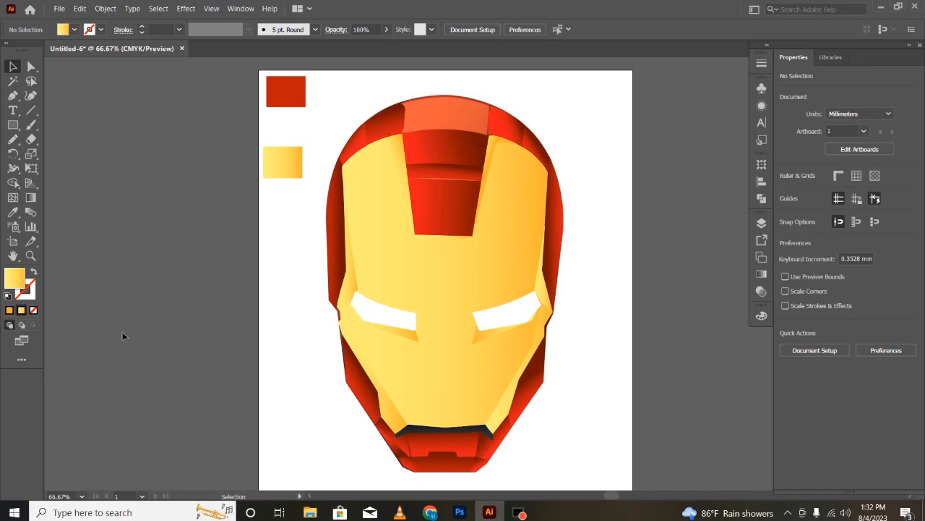
- Refine the fit of the right-hand under-eye shadow with a small corner adjustment and shift it slightly down
left_click(532, 320)
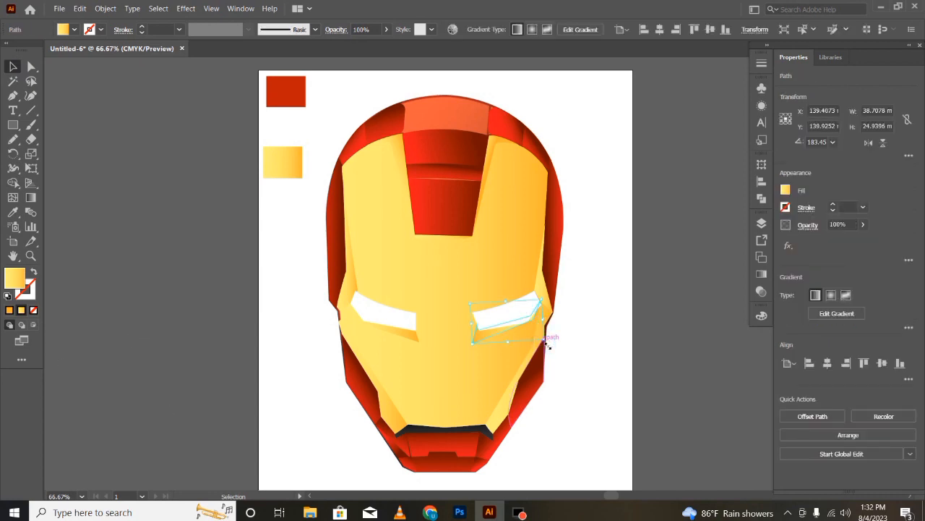
left_click_drag(548, 346, 545, 344)
left_click_drag(544, 342, 489, 336)
left_click(171, 402)
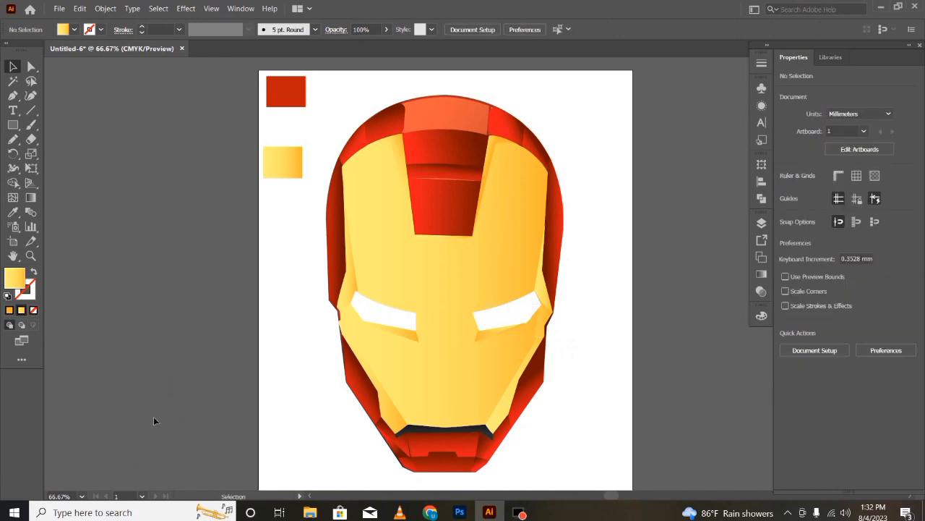
left_click_drag(491, 338, 490, 345)
left_click(173, 402)
left_click(120, 401)
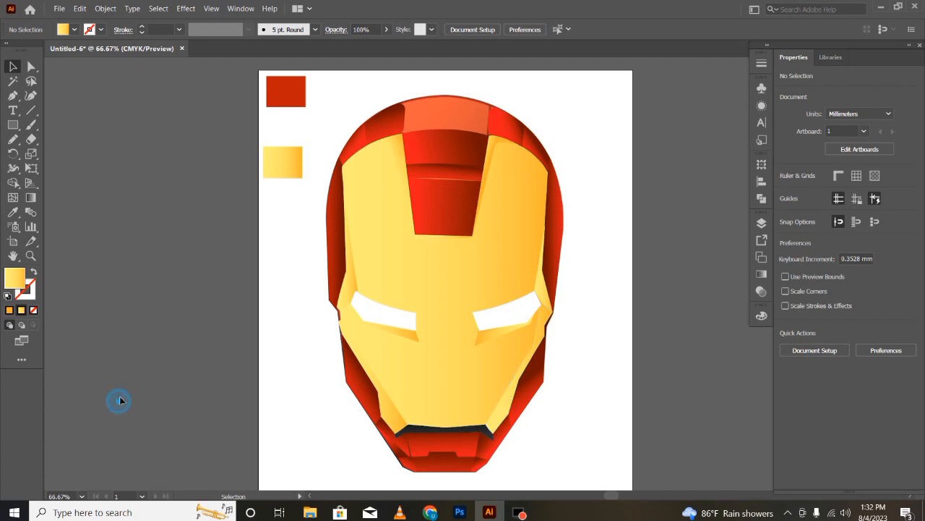
- Reposition the dark red stop on the gradient of the left-hand chin side panel beside the mouth
left_click(409, 454)
left_click(211, 445)
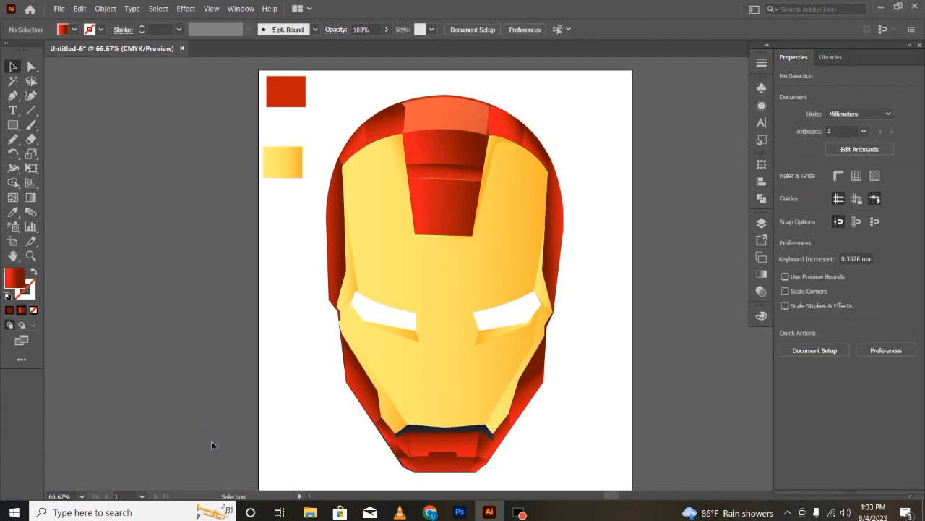
left_click(416, 445)
left_click(402, 443)
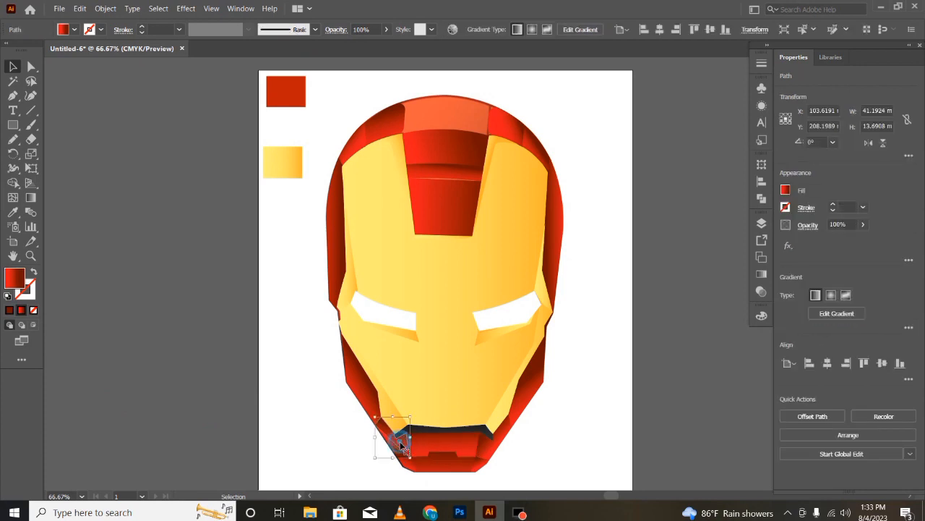
key("g")
left_click_drag(409, 413, 425, 429)
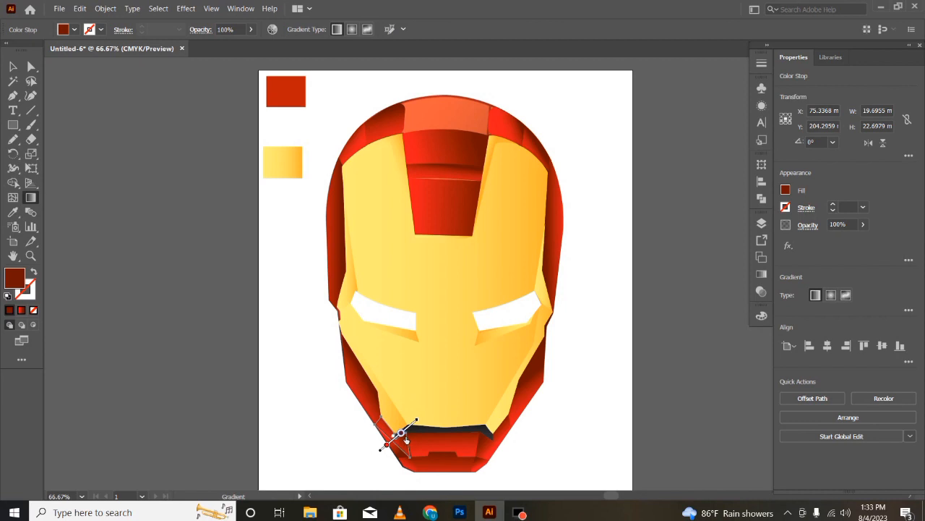
key("v")
left_click(214, 452)
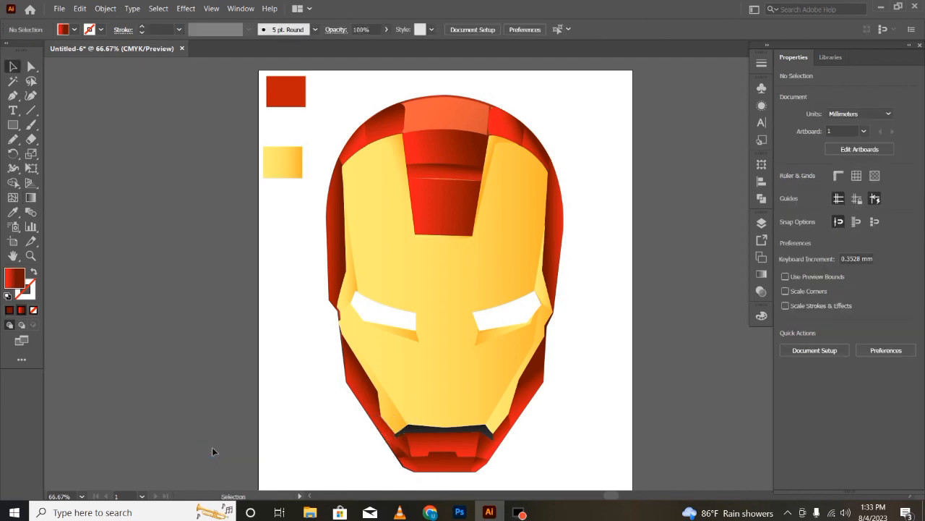
- Try another small shift of the dark red stop on the left-hand chin side panel and undo it
left_click(406, 451)
key("g")
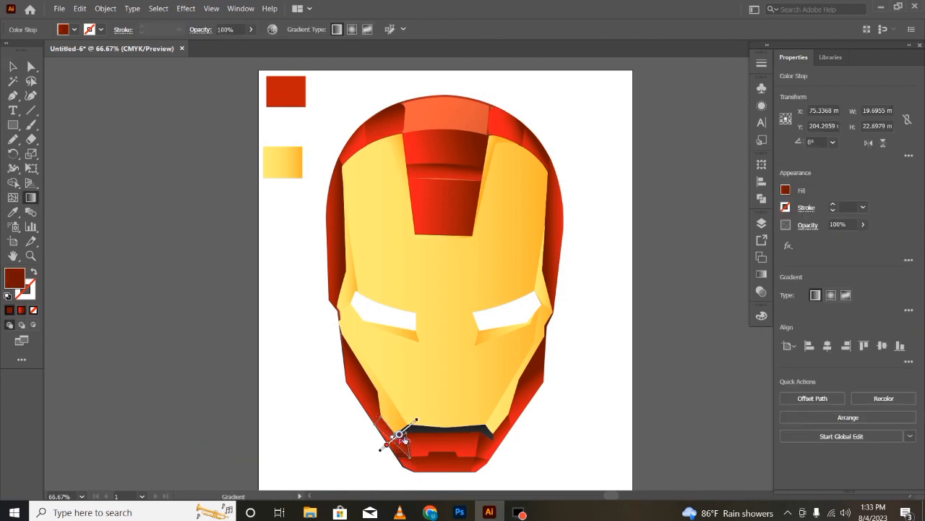
key("v")
left_click(185, 452)
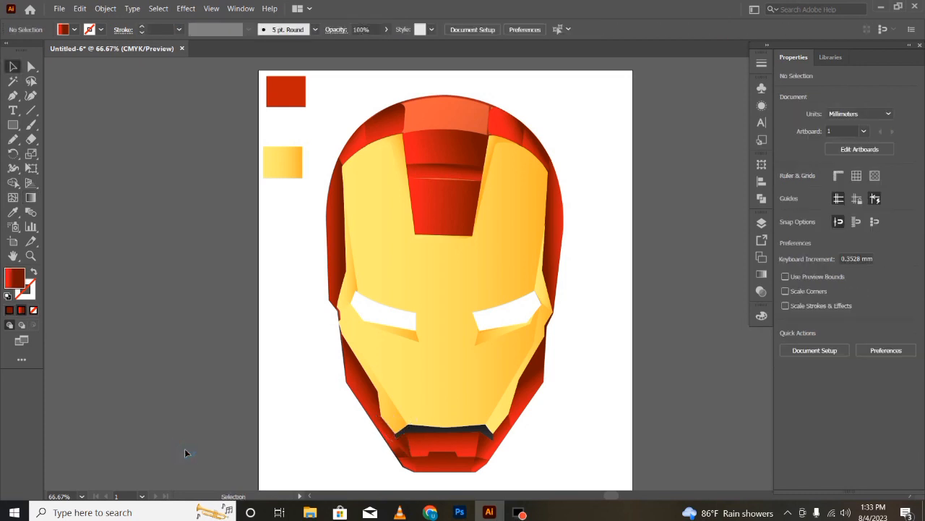
key("ctrl+z")
left_click(180, 451)
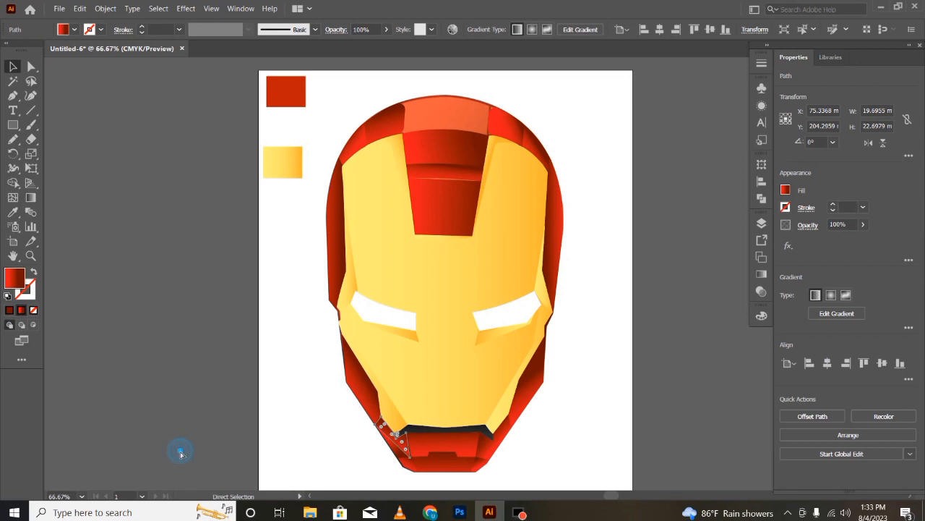
left_click(383, 452)
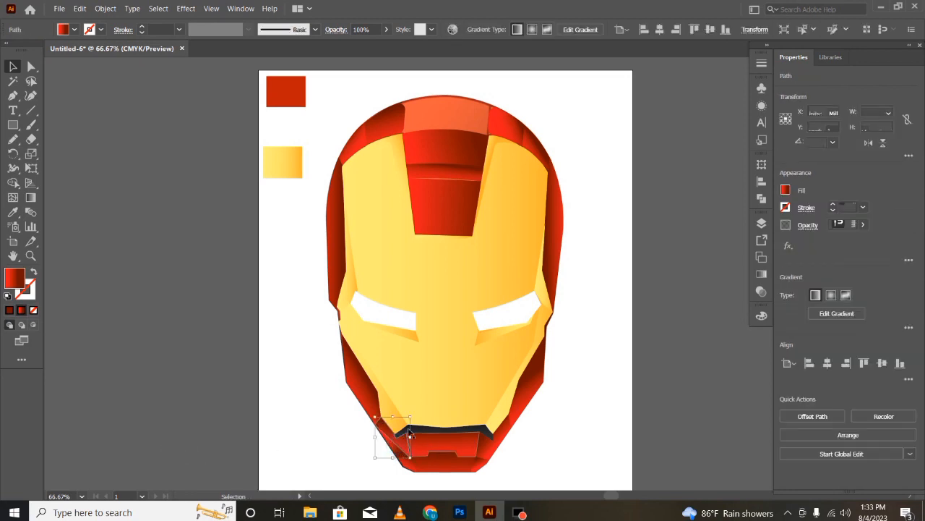
left_click(176, 428)
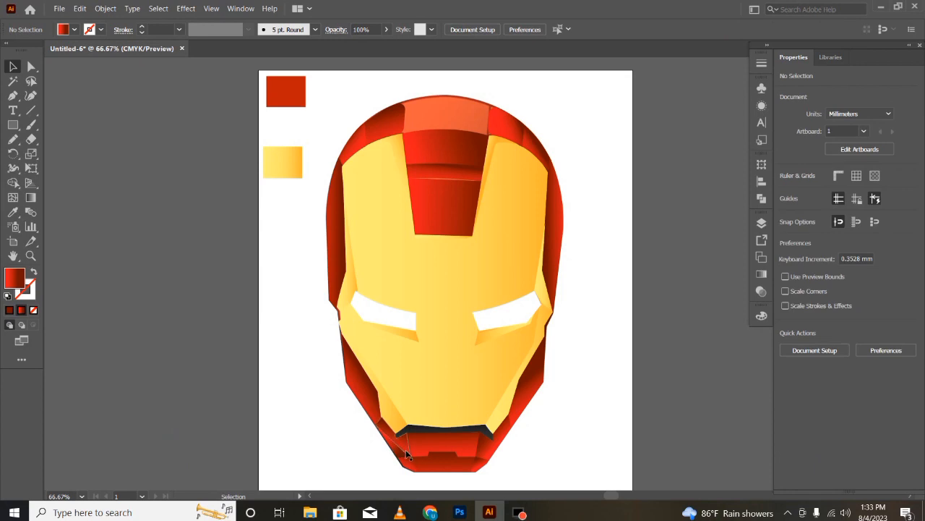
left_click(408, 457)
left_click(194, 449)
scroll(149, 407, "up", 1)
scroll(151, 410, "down", 2)
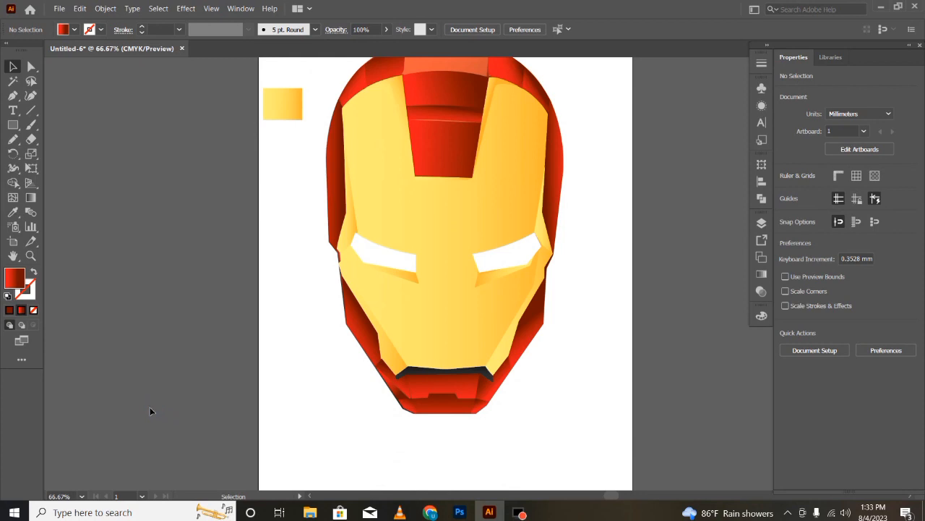
- Delete the yellow and red colour sample rectangles beside the helmet, unlocking Layer 1 to reach the red one
scroll(151, 408, "up", 2)
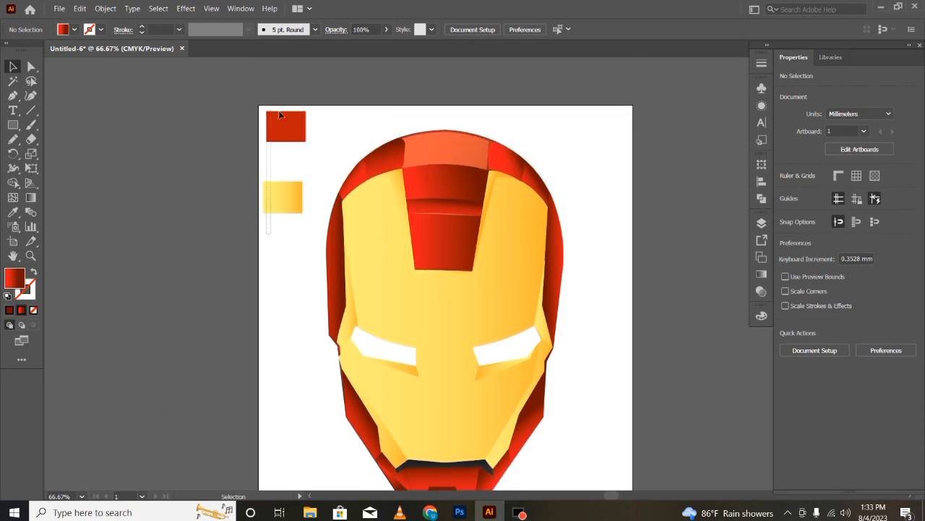
left_click_drag(279, 113, 283, 113)
key("Delete")
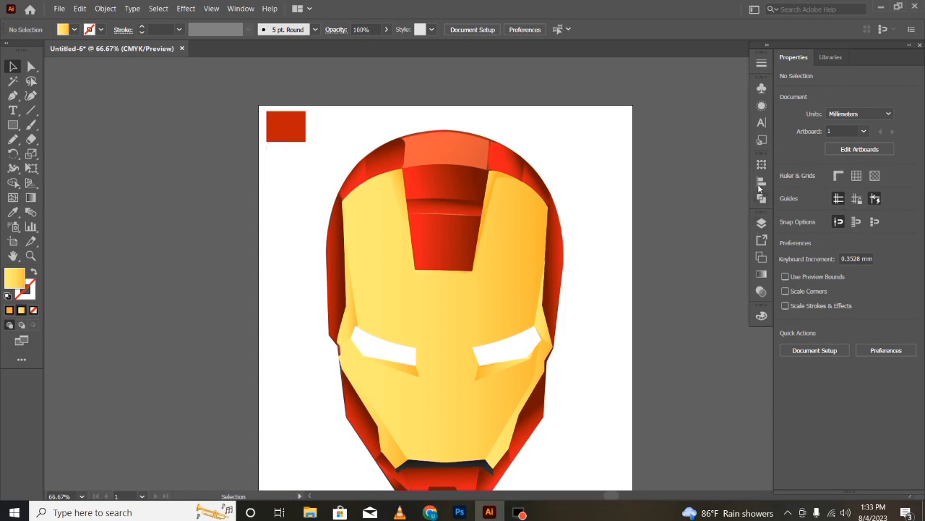
left_click(761, 224)
left_click(688, 232)
left_click(633, 229)
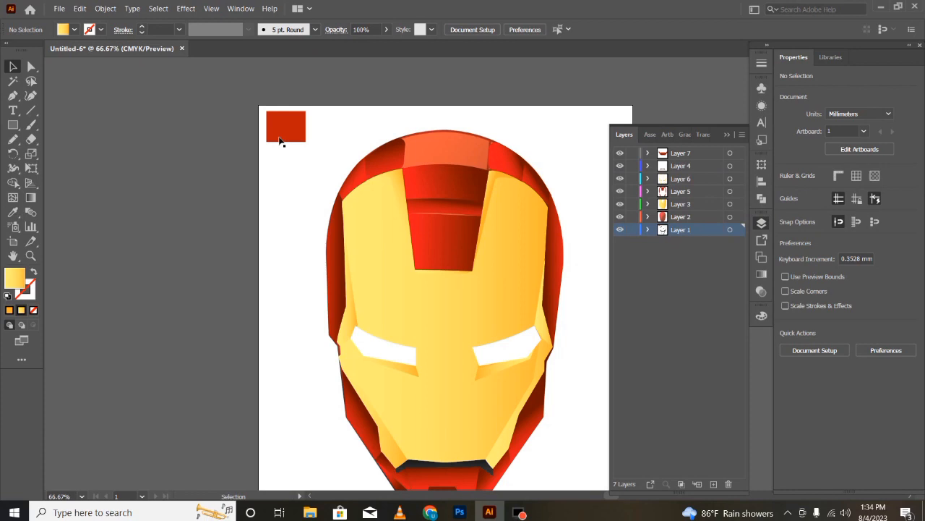
left_click(281, 138)
key("Delete")
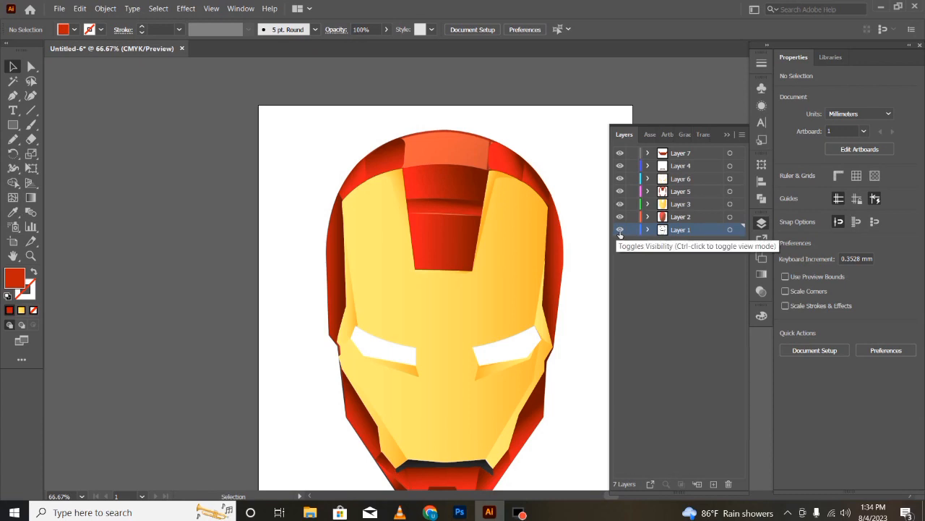
- Move the line-art reference image out from behind the helmet to the left of the artboard, leaving a gap between them
key("ctrl+minus")
key("ctrl+minus")
key("ctrl+minus")
left_click_drag(423, 321, 298, 324)
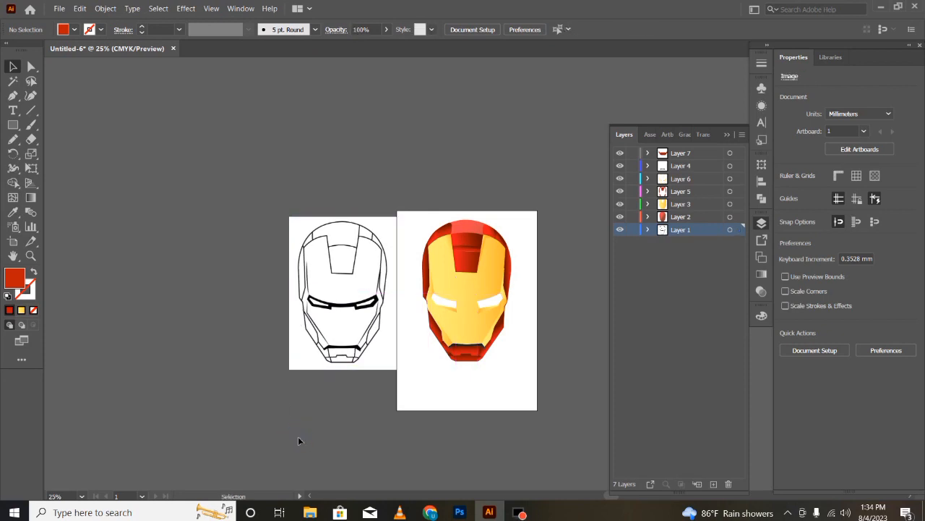
left_click_drag(313, 291, 287, 288)
left_click(190, 333)
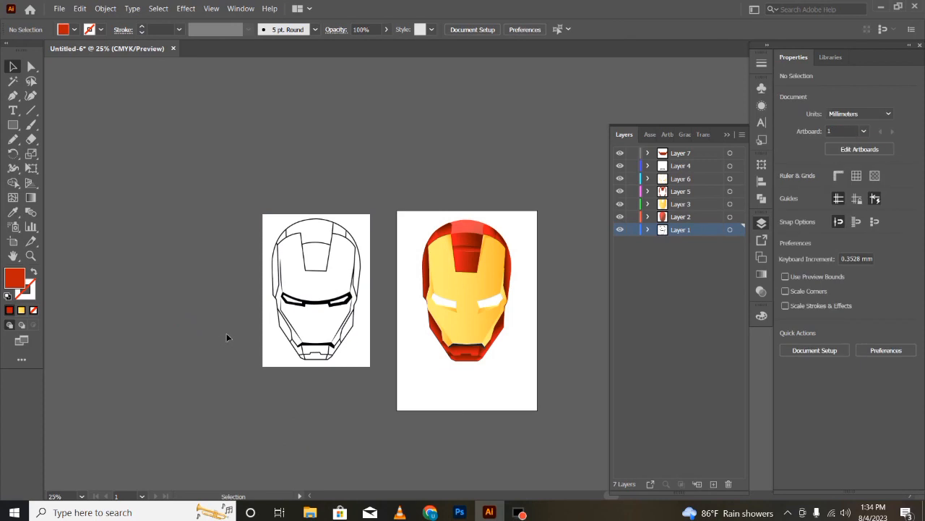
- Raise the opacity of the red base head shape on Layer 2 so its crown is solid red
left_click(473, 234)
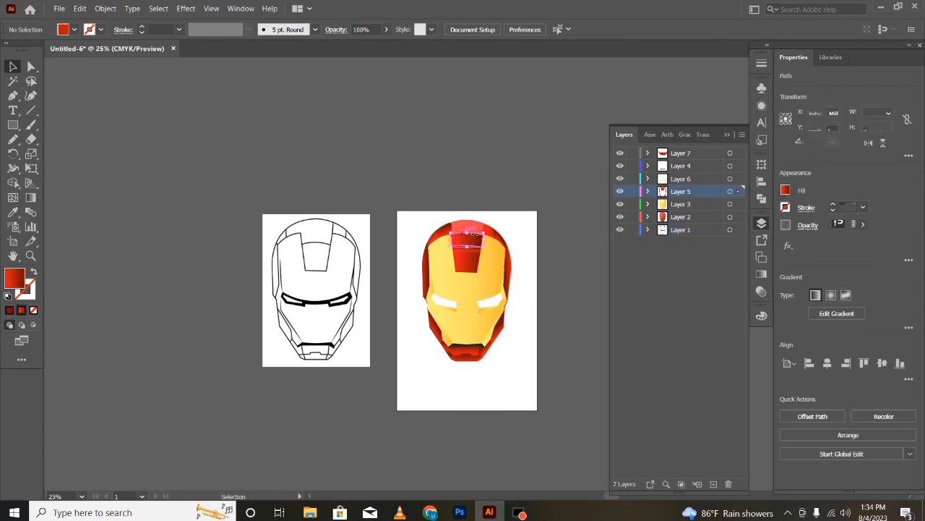
left_click(567, 384)
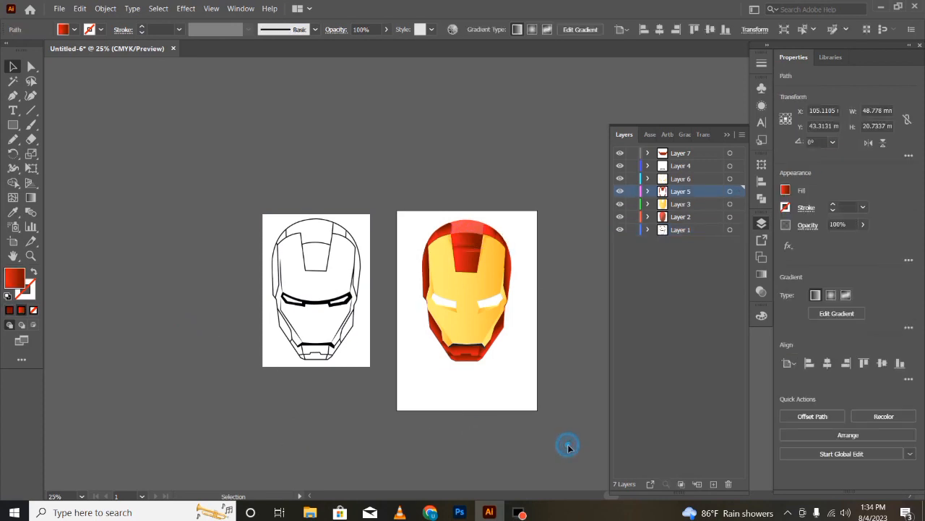
left_click(468, 223)
left_click(864, 225)
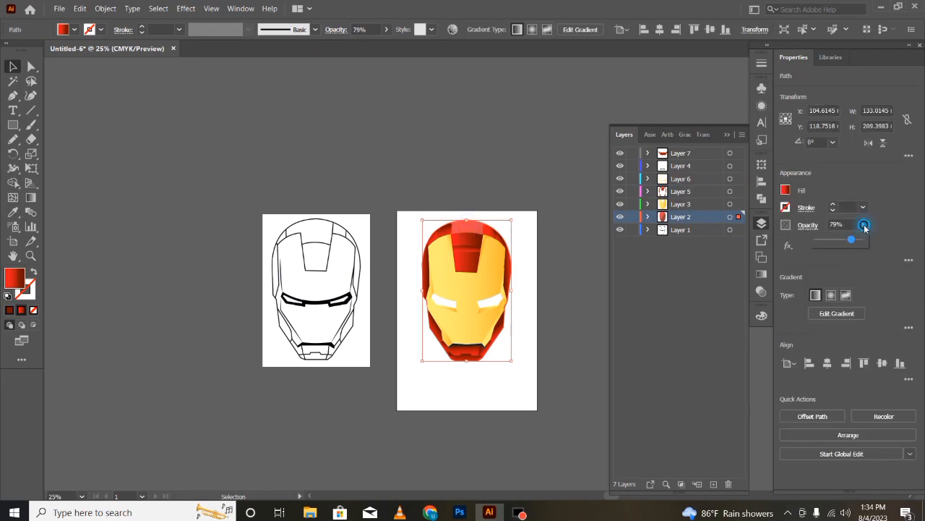
left_click(586, 455)
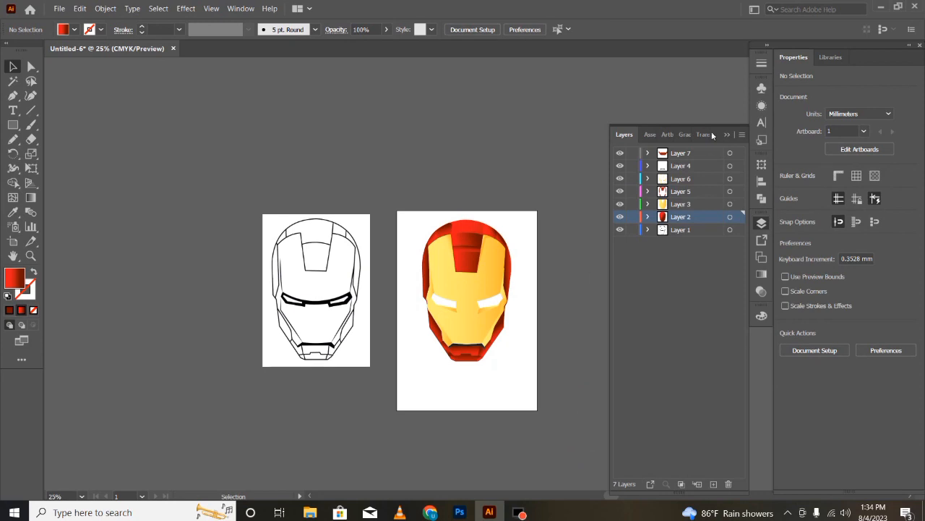
- Put the layer list away and compare the coloured helmet with the line-art reference side by side
left_click(738, 127)
key("ctrl+minus")
key("ctrl+plus")
key("ctrl+plus")
key("ctrl+plus")
key("ctrl+minus")
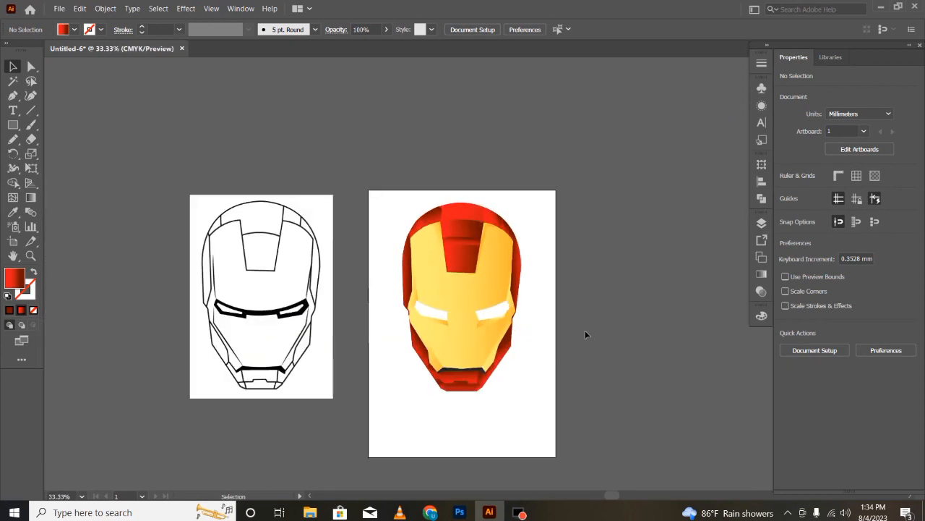